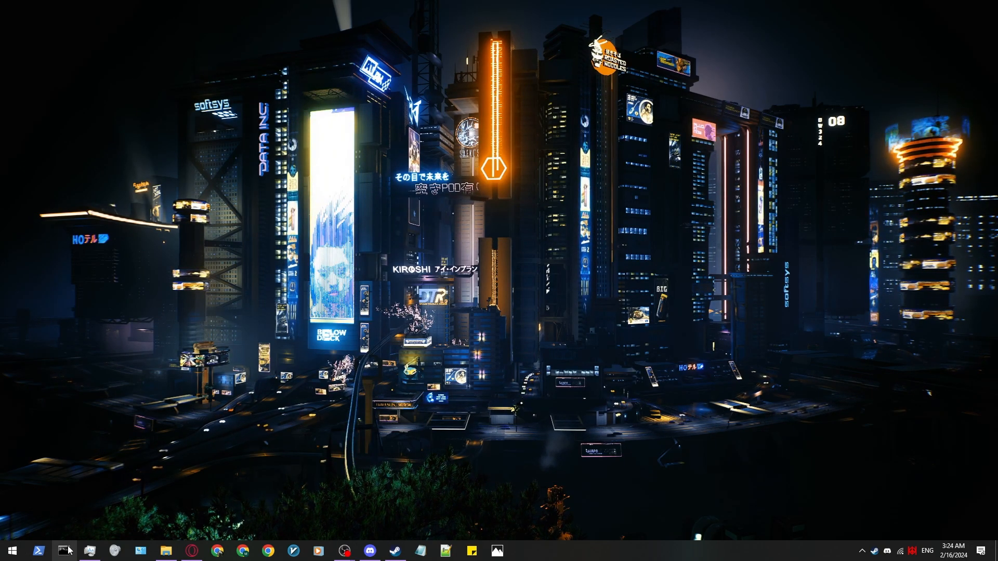
Open Command Prompt as administrator and reposition its window on the desktop.
click(12, 550)
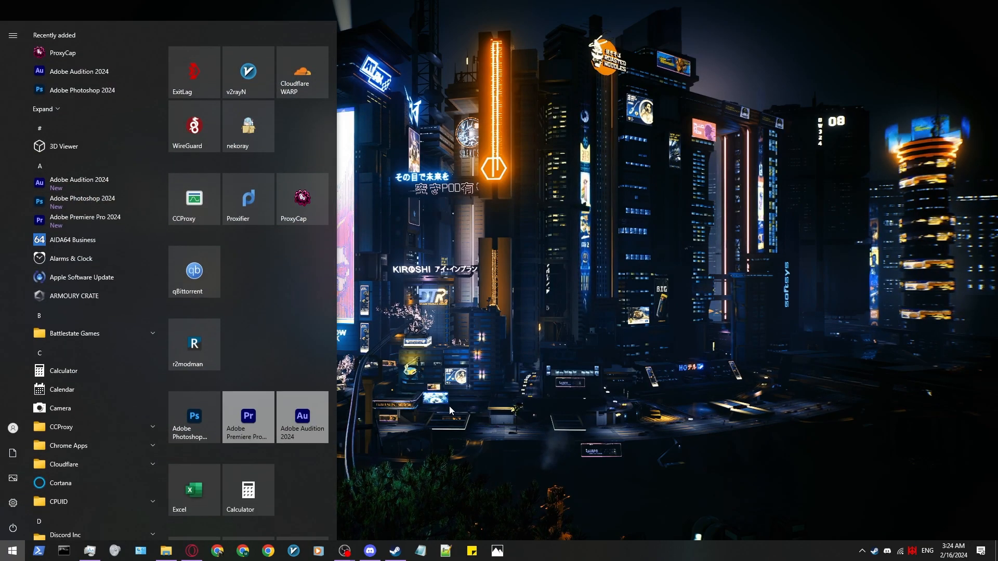
text(dm)
key(BackSpace)
key(BackSpace)
text(cmd)
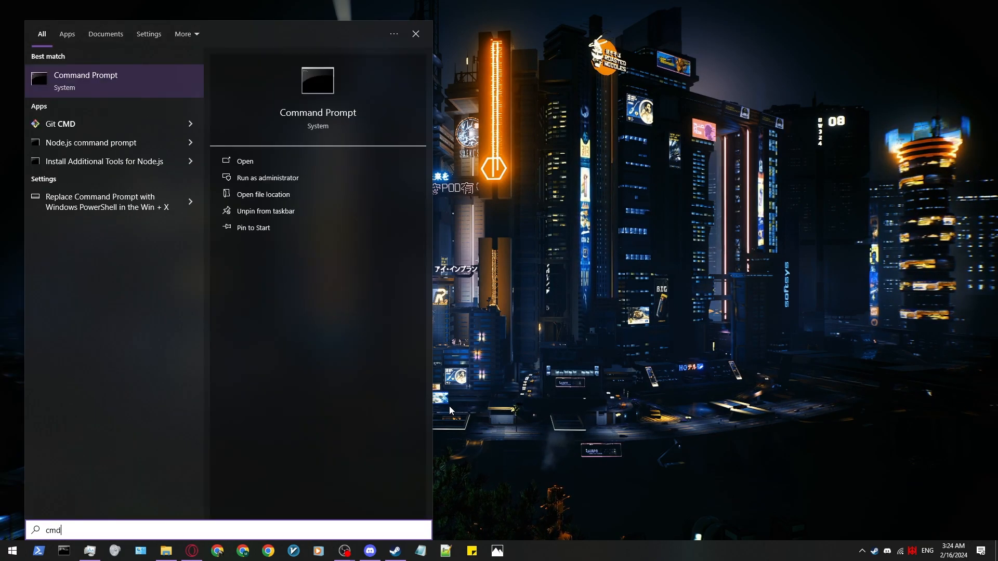
key(ctrl+shift+Return)
drag(357, 352, 513, 472)
drag(361, 102, 520, 69)
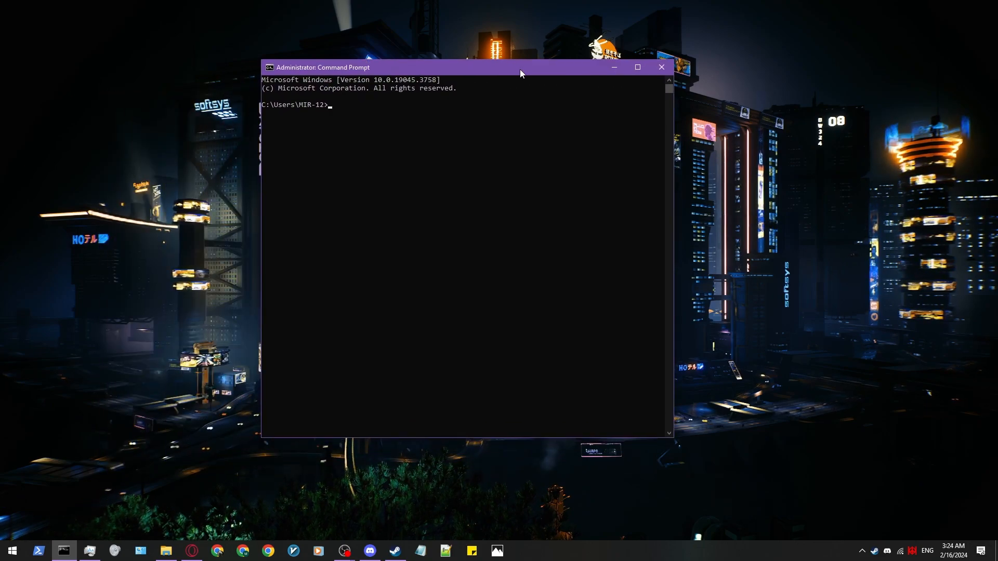
Run ipconfig to list the network adapters' IP configuration.
text(ipconfig)
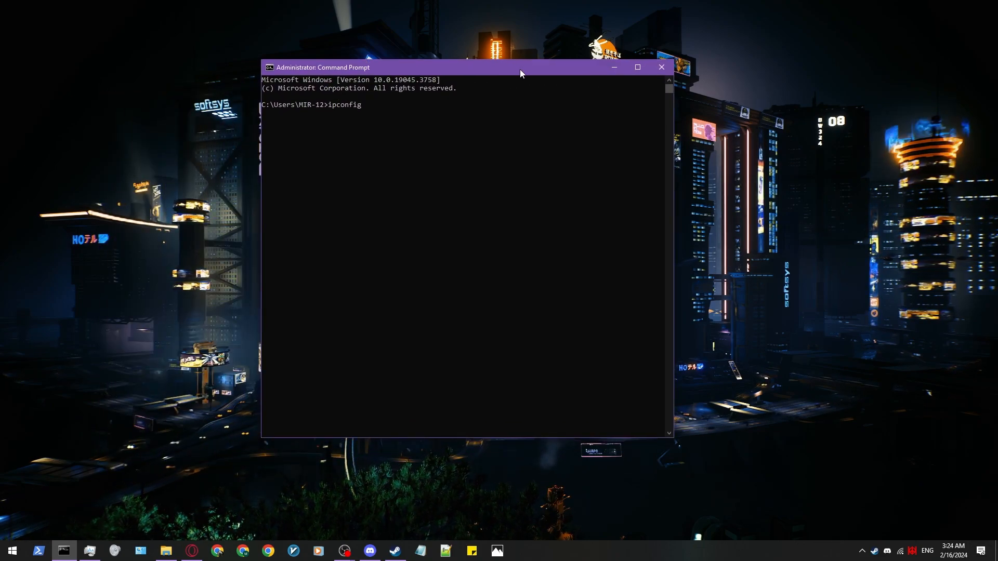
key(Return)
drag(506, 76, 502, 124)
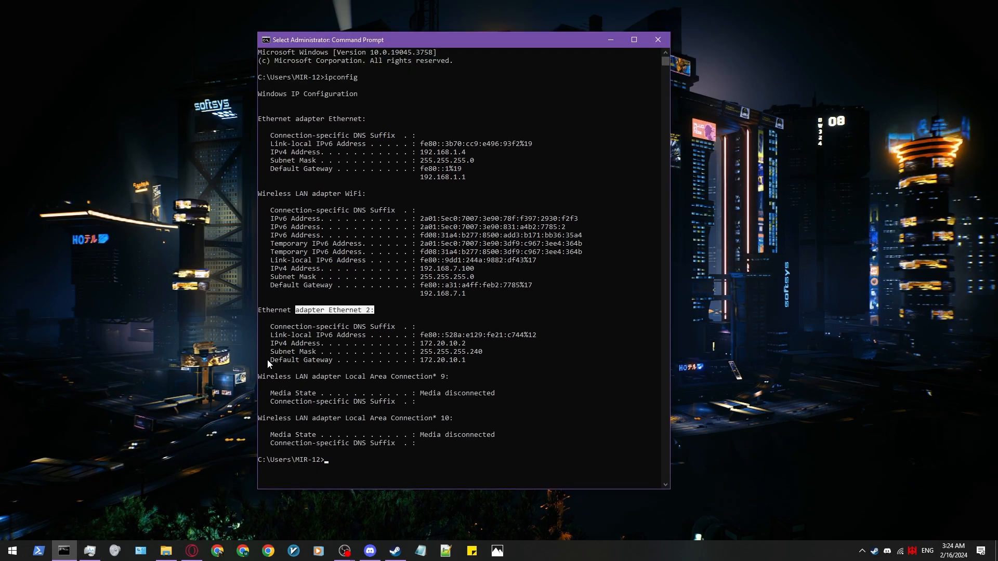
Examine the default gateway of the Ethernet 2, WiFi and Ethernet adapters in the ipconfig output.
drag(267, 360, 379, 357)
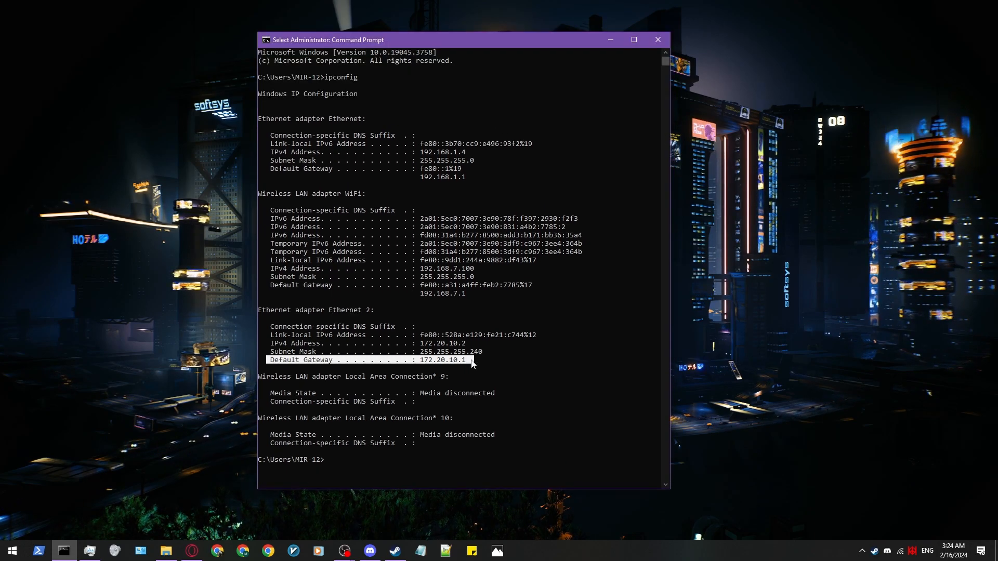
drag(270, 285, 471, 293)
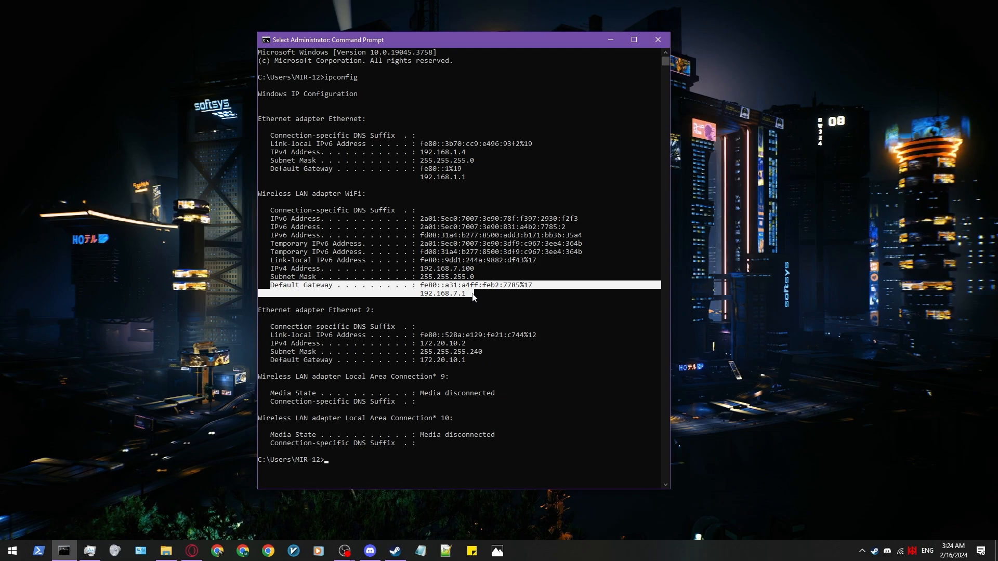
mouse_move(268, 169)
mouse_down()
mouse_move(462, 178)
mouse_move(265, 169)
mouse_up()
click(460, 179)
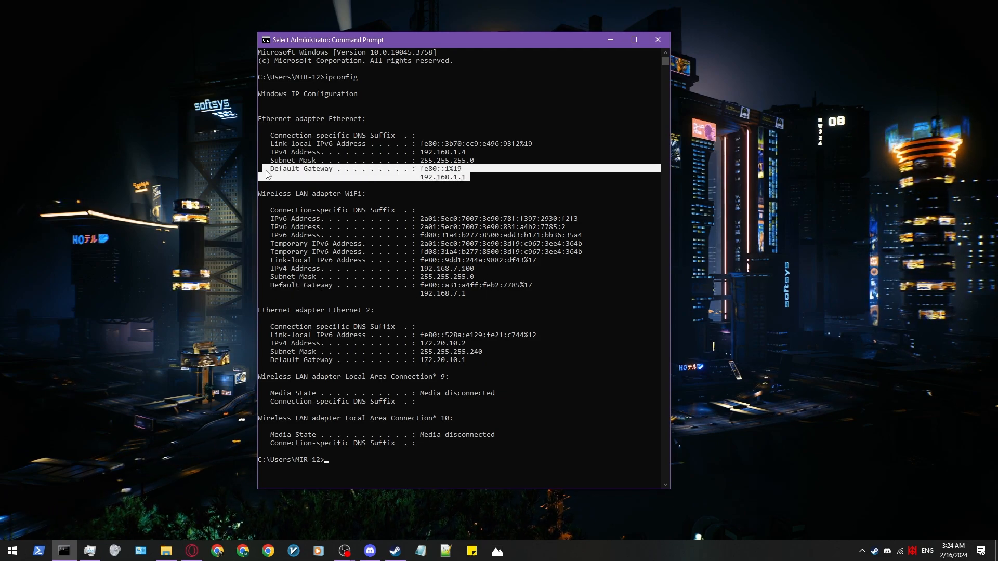
click(397, 194)
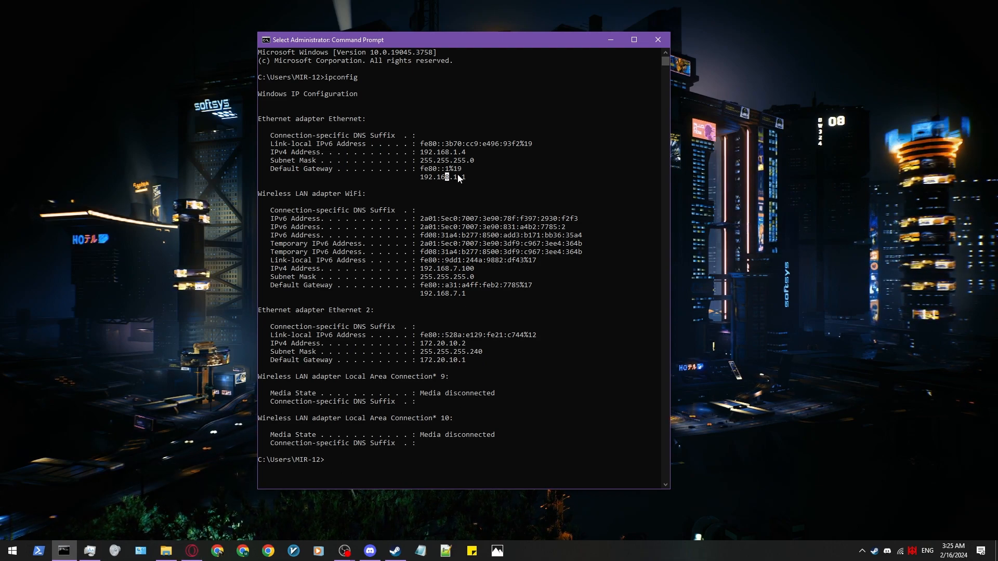
drag(473, 177, 283, 178)
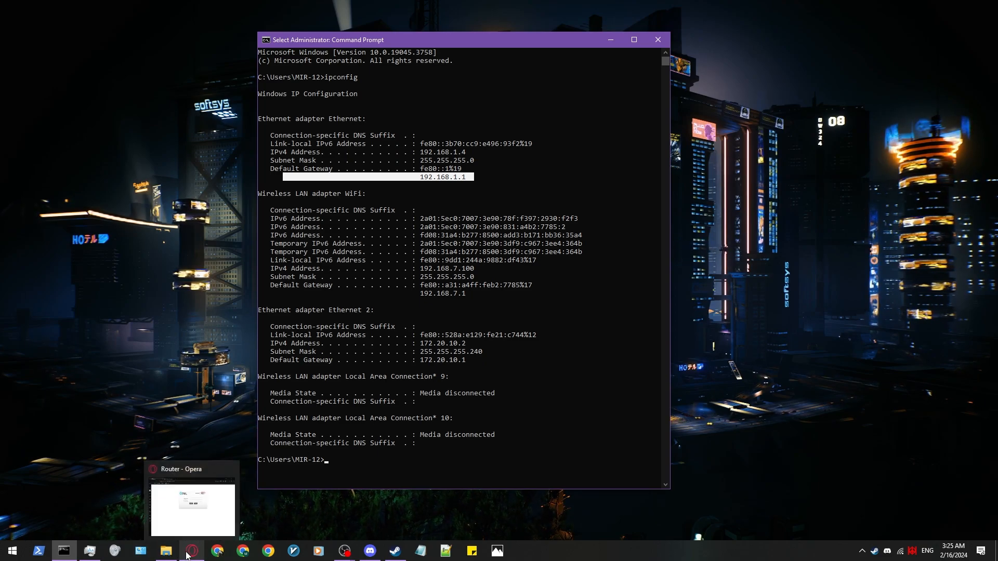
Switch to the router page in Opera and log in with the router's username and password.
click(203, 499)
drag(468, 42, 440, 52)
click(503, 208)
click(560, 239)
click(503, 251)
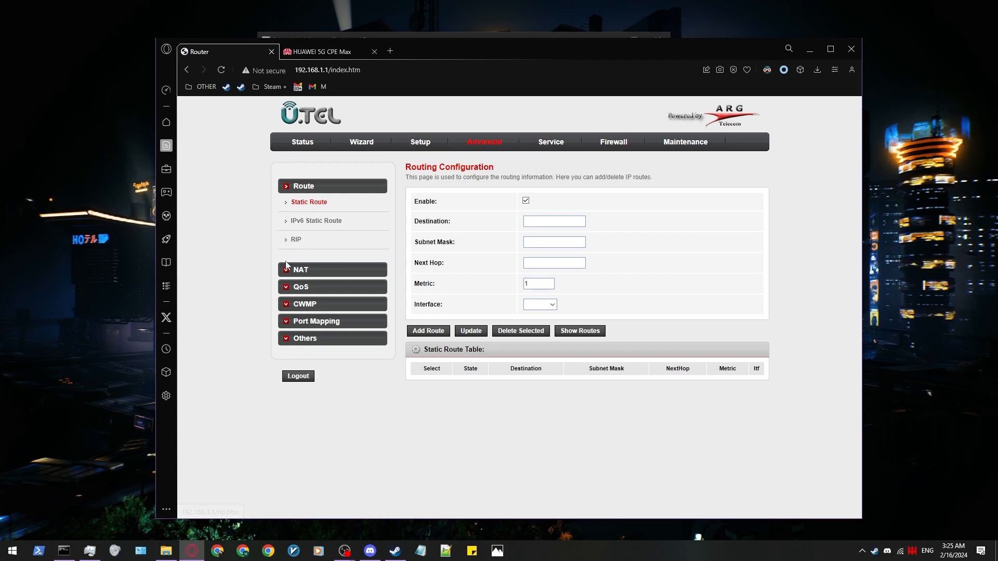
Open the router's LAN DHCP settings and examine the default gateway address.
click(416, 144)
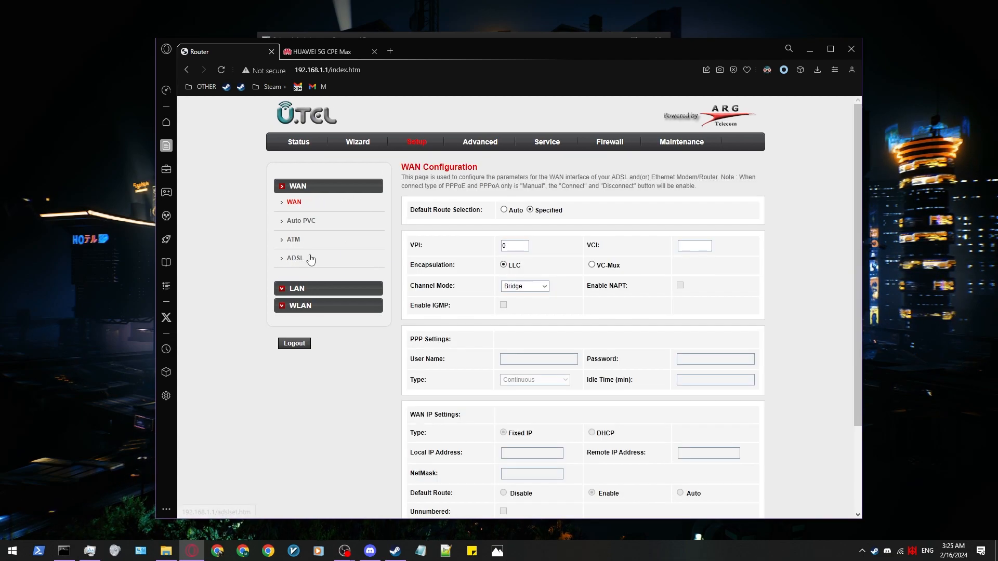
click(280, 290)
click(302, 242)
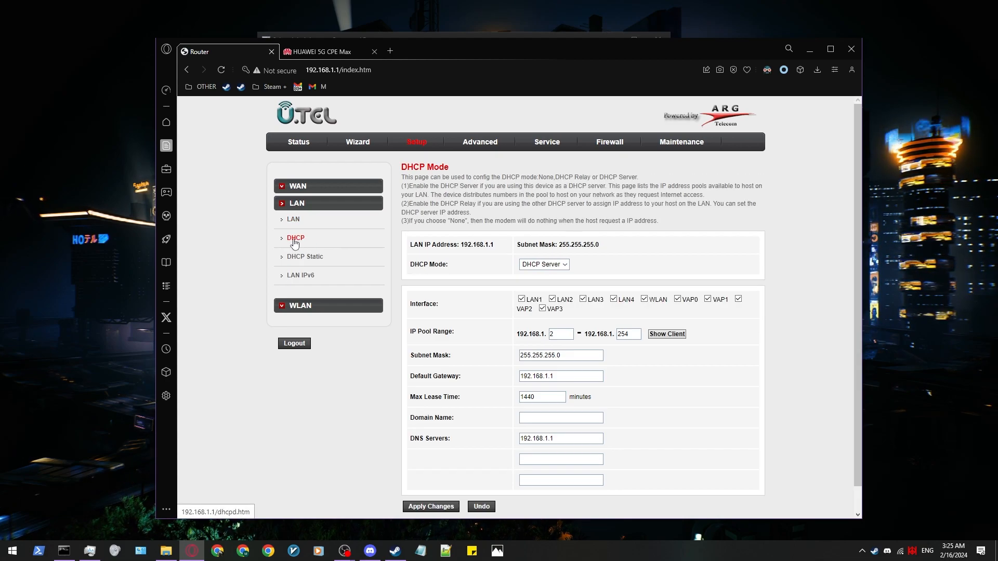
scroll(485, 339, down, 1)
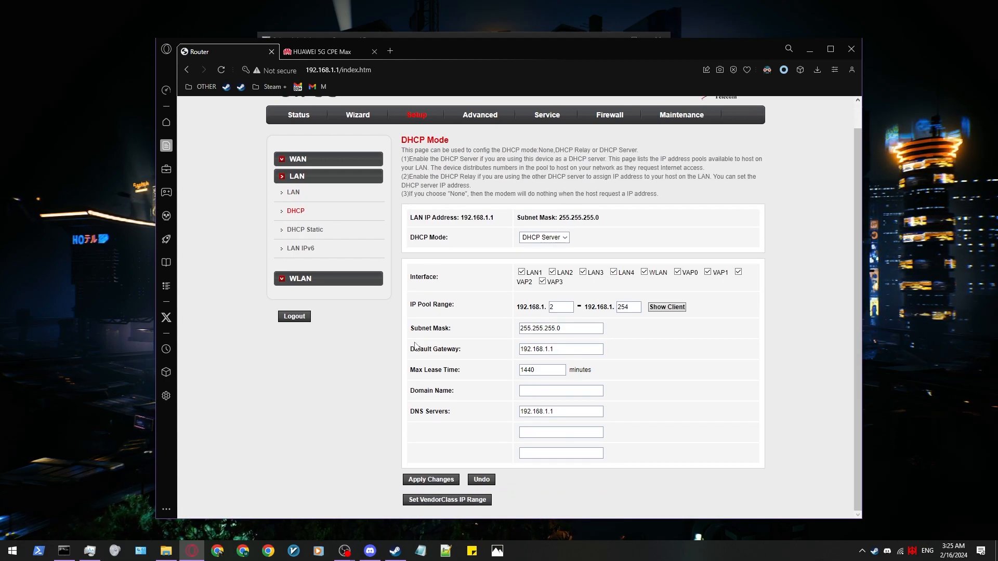
drag(413, 329, 461, 350)
key(Tab)
drag(552, 349, 539, 352)
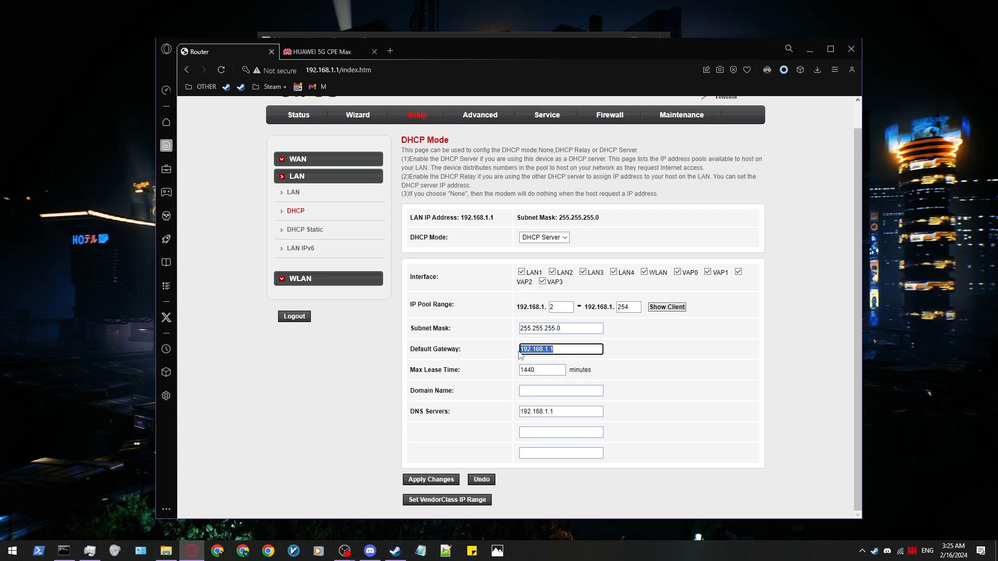
Log in to the HUAWEI 5G CPE Max router page using the saved device login password.
click(323, 52)
click(416, 312)
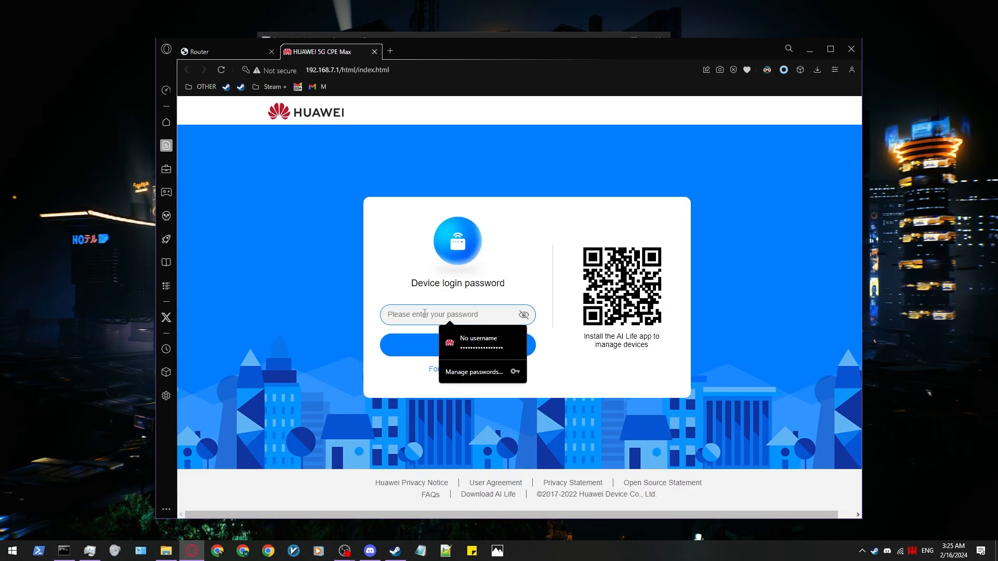
click(459, 339)
click(459, 345)
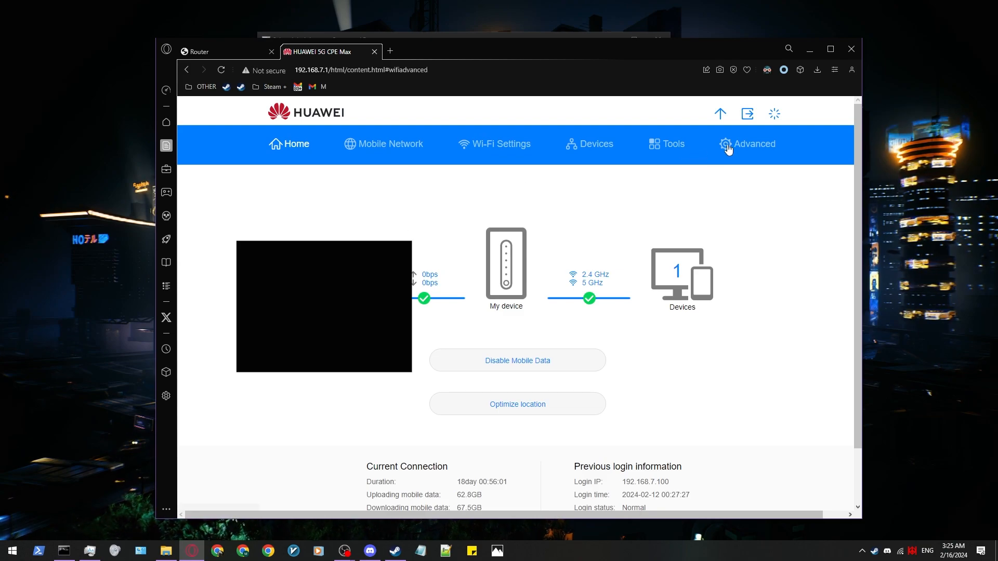
Open the HUAWEI router's advanced DHCP settings and examine the LAN IP address.
click(728, 149)
click(341, 337)
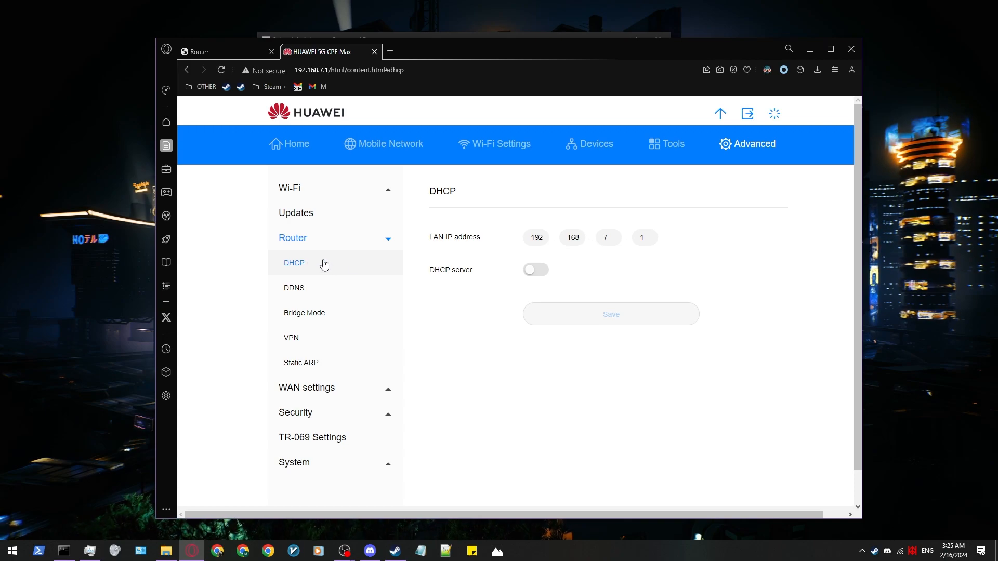
click(608, 239)
drag(431, 240, 657, 239)
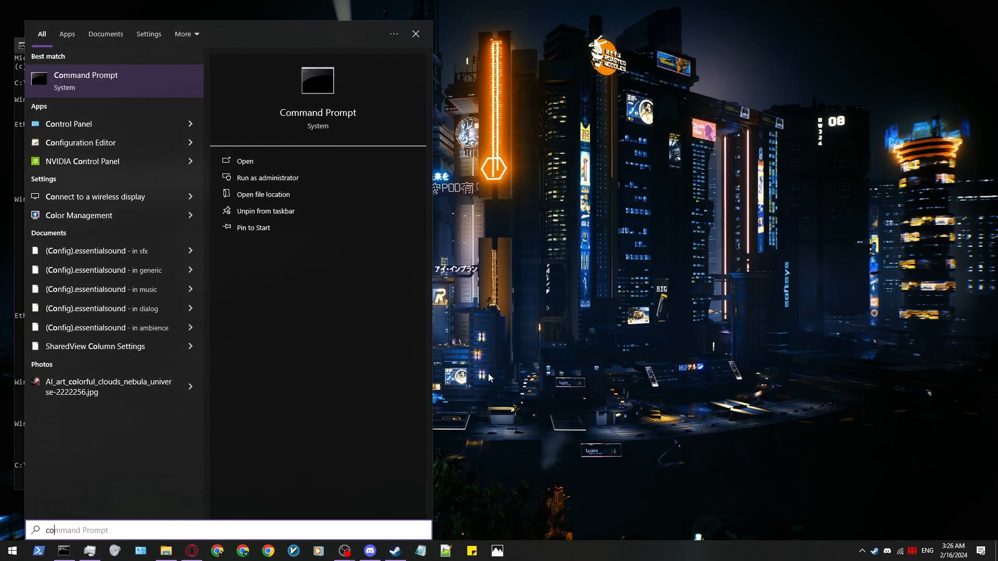
Open Control Panel and go to the Network and Sharing Center.
text(ont)
key(Return)
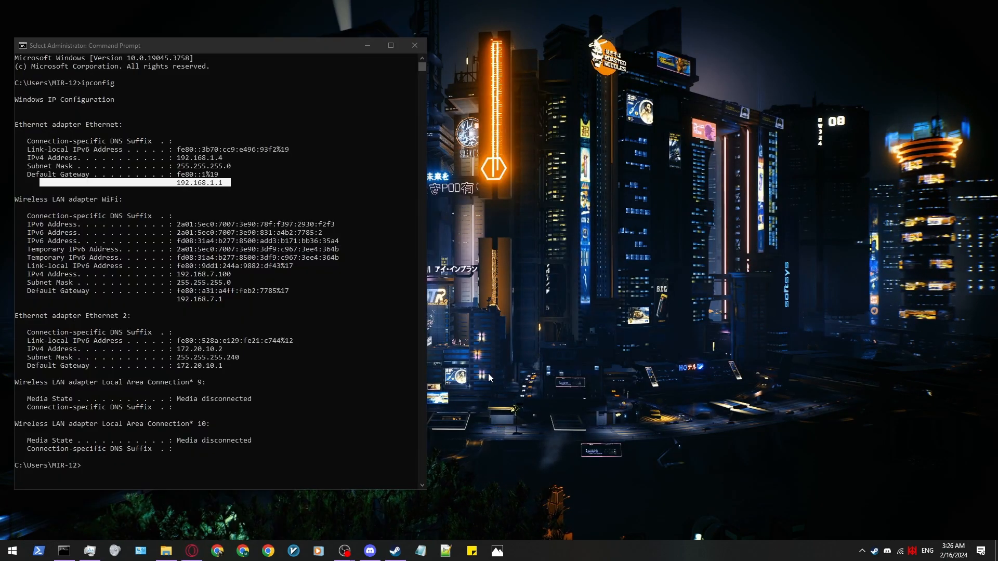
click(533, 207)
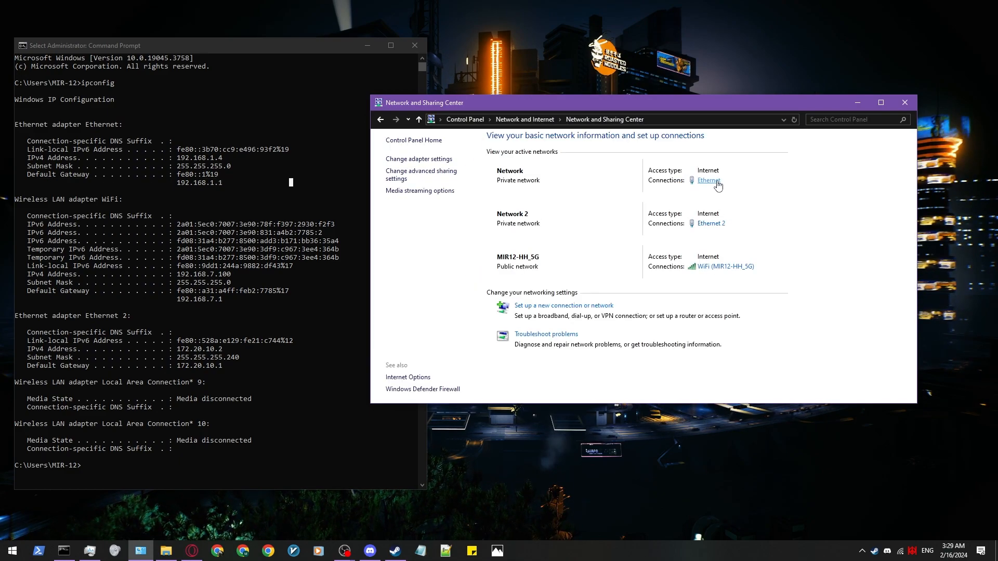
Open the Internet Protocol Version 4 (TCP/IPv4) properties of the Ethernet connection.
click(709, 181)
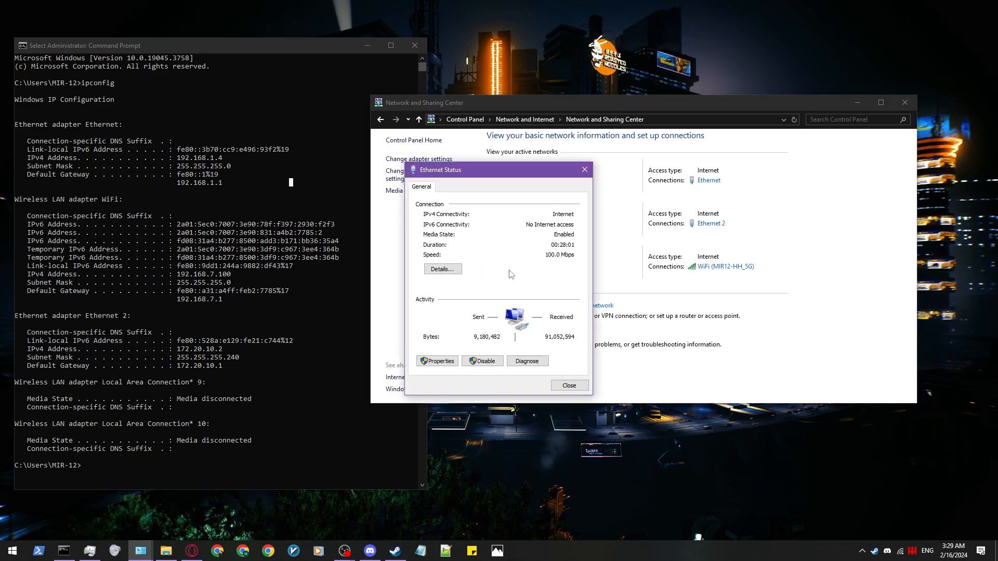
click(447, 362)
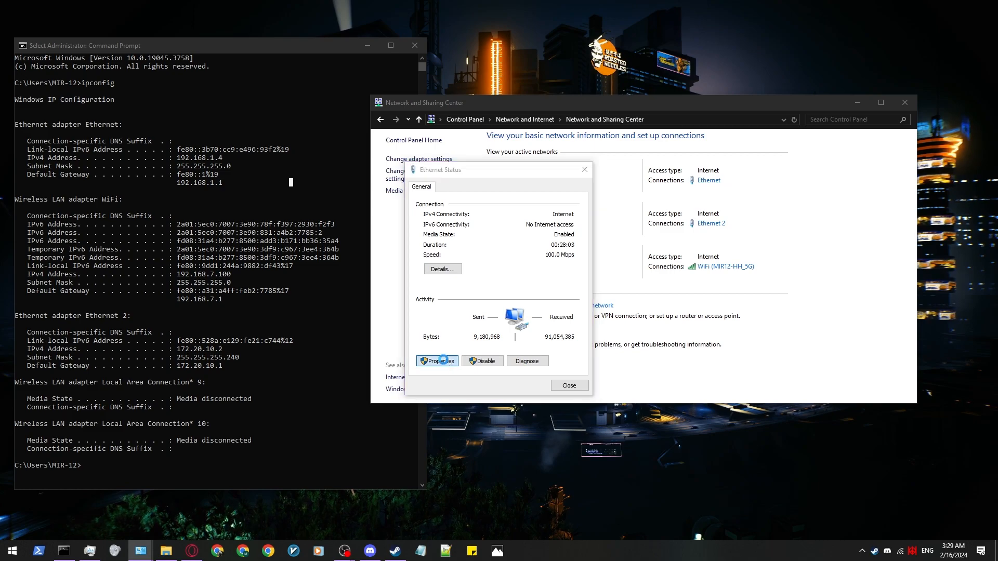
click(470, 299)
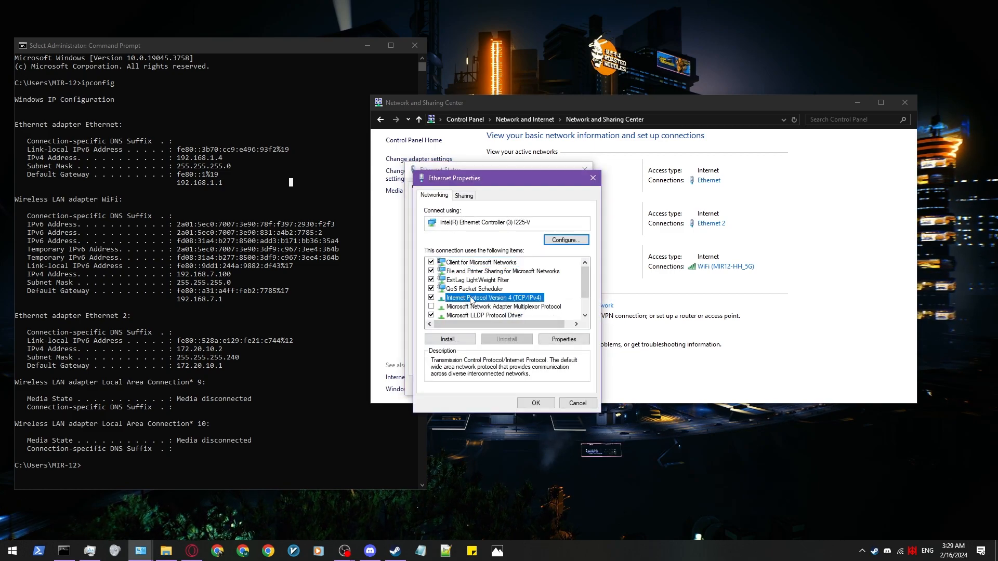
double_click(472, 298)
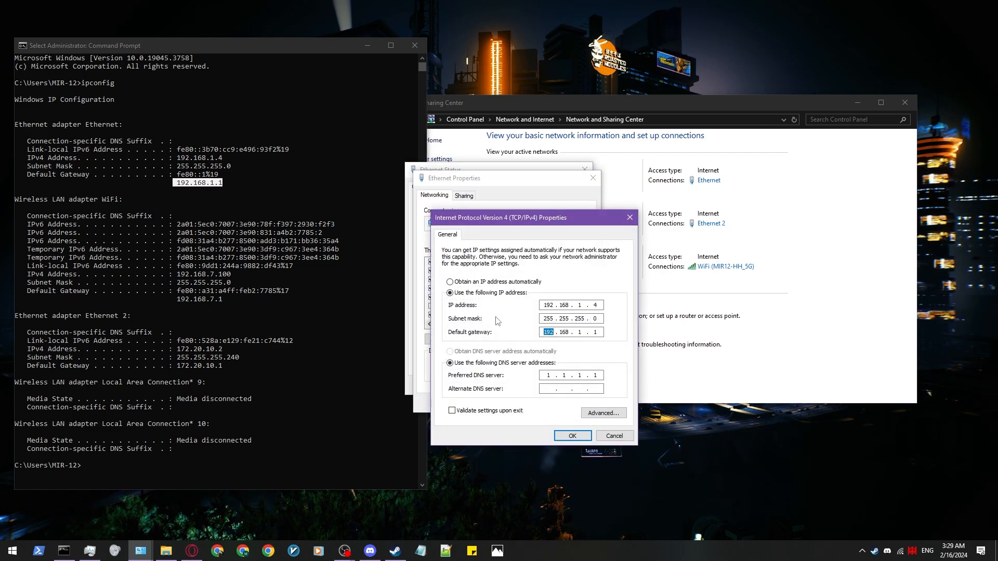
Compare the Ethernet adapter's subnet mask and IPv4 address in the ipconfig output with the static IPv4 settings.
click(201, 163)
drag(232, 166, 181, 167)
drag(549, 323, 564, 321)
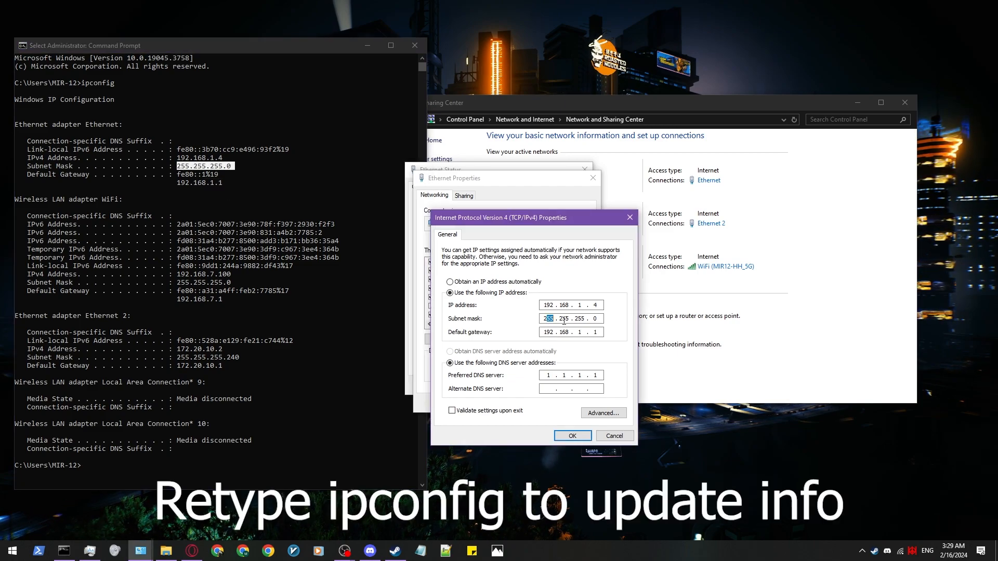
click(179, 166)
drag(177, 157, 184, 160)
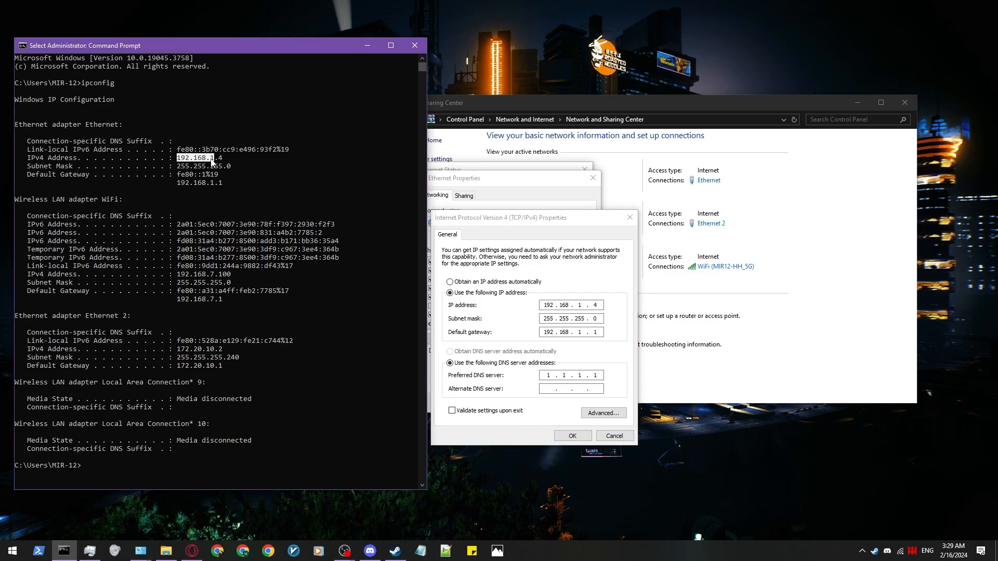
Try 255 as the last number of the static IP address.
drag(592, 308, 605, 307)
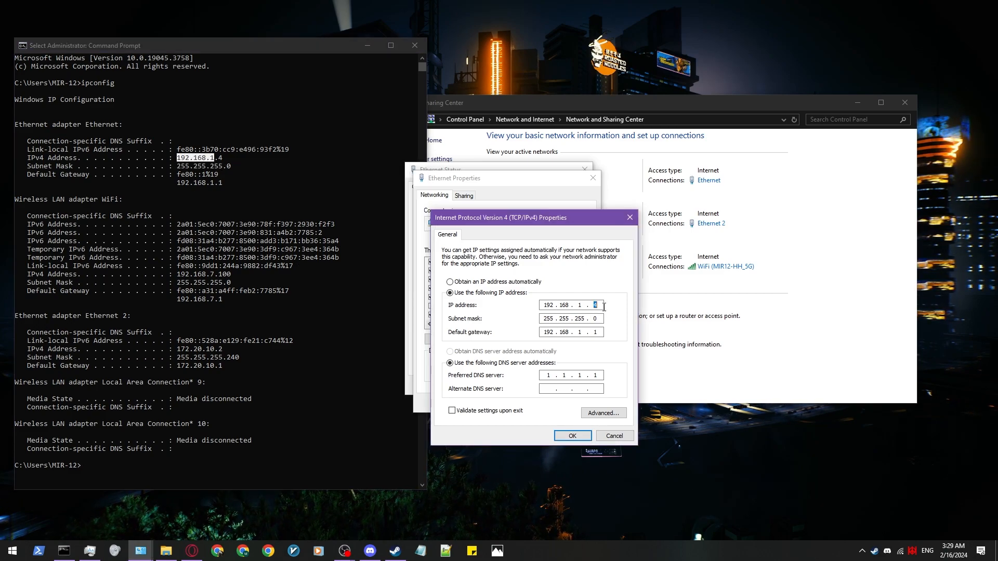
key(BackSpace)
text(255)
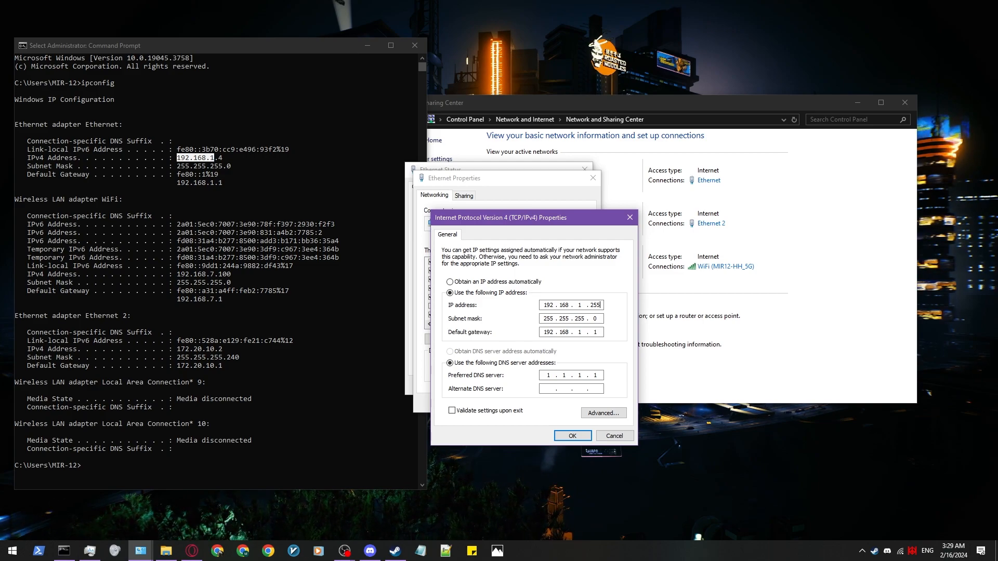
key(BackSpace)
key(BackSpace)
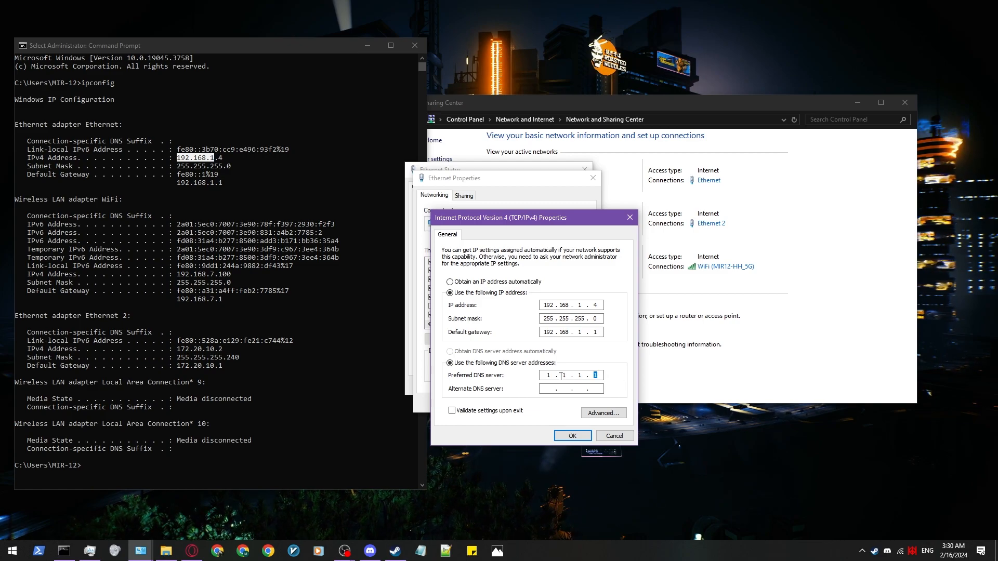
Open the advanced TCP/IP settings and set the interface metric to 1 with automatic metric turned off.
click(585, 413)
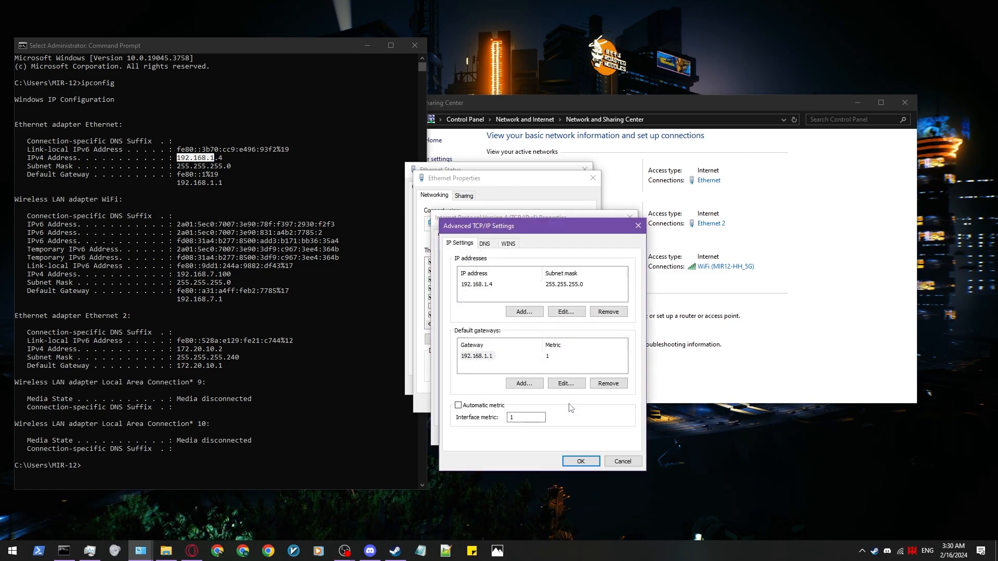
drag(533, 225, 562, 207)
click(488, 388)
click(511, 388)
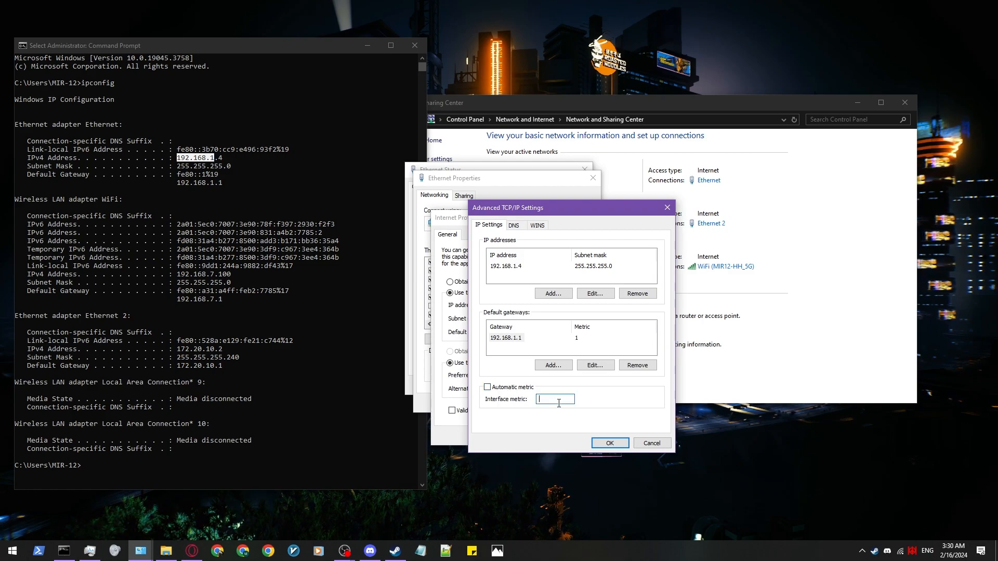
Edit the default gateway 192.168.1.1 and set its metric to 1 with automatic metric turned off.
click(506, 339)
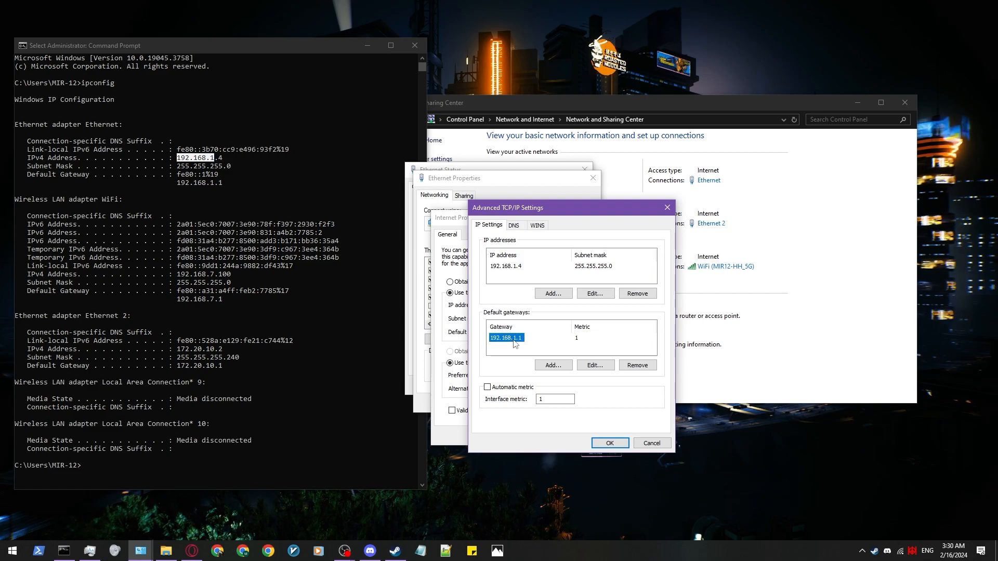
click(595, 366)
click(537, 363)
click(541, 364)
click(575, 374)
text(1)
click(586, 398)
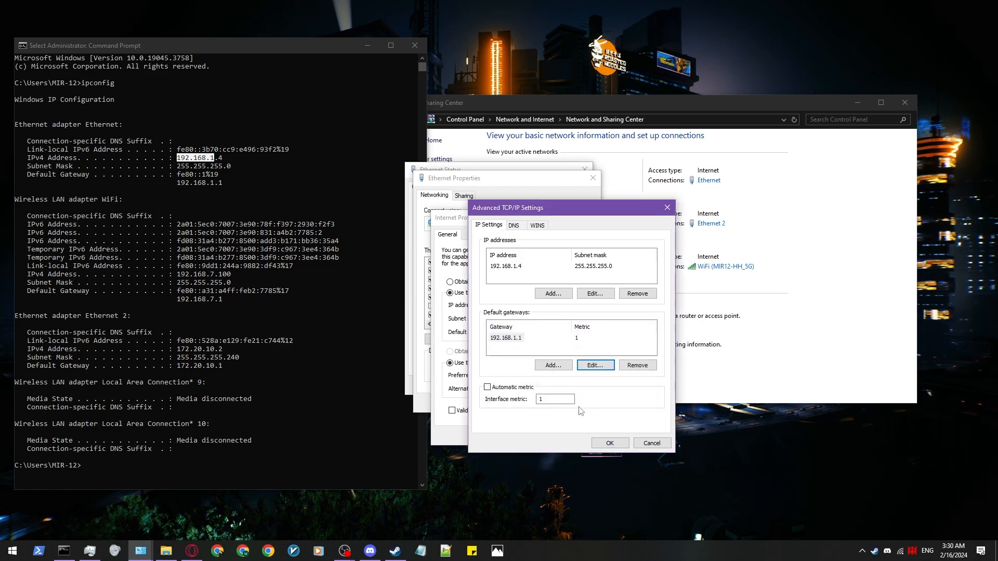
Save the Ethernet connection's IPv4 settings, accepting multiple default gateways, and close its properties and status windows.
click(607, 443)
click(574, 437)
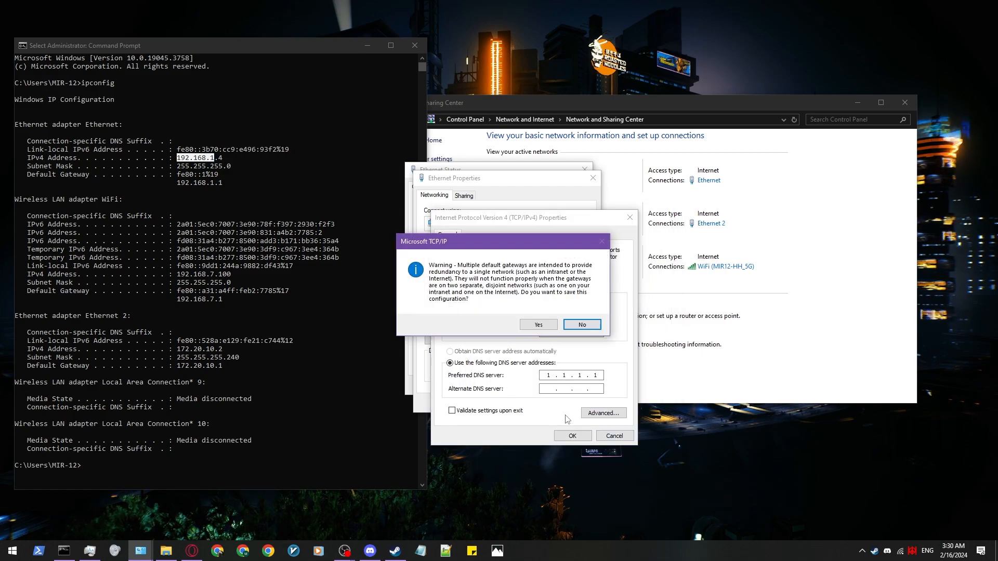
click(538, 324)
click(535, 403)
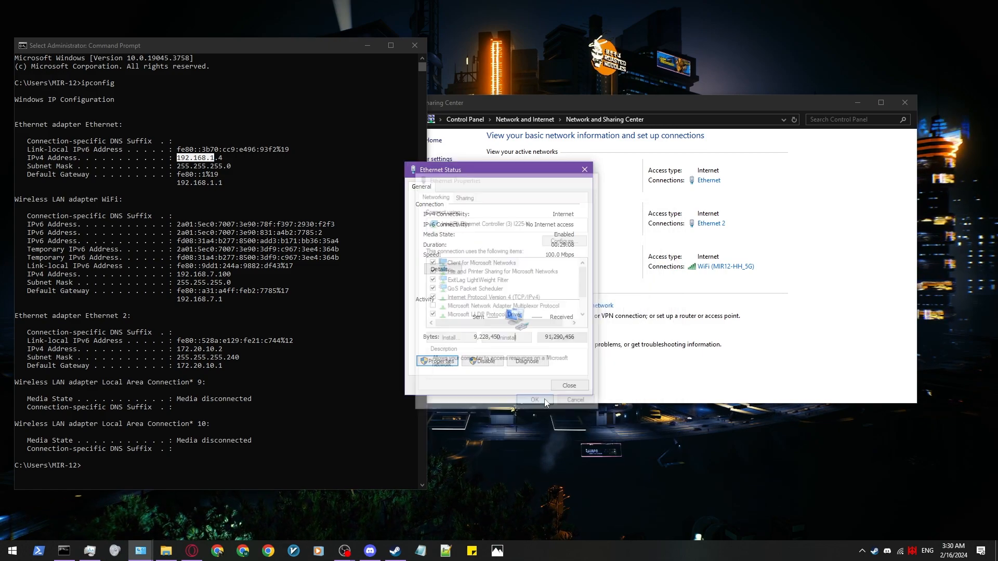
click(560, 387)
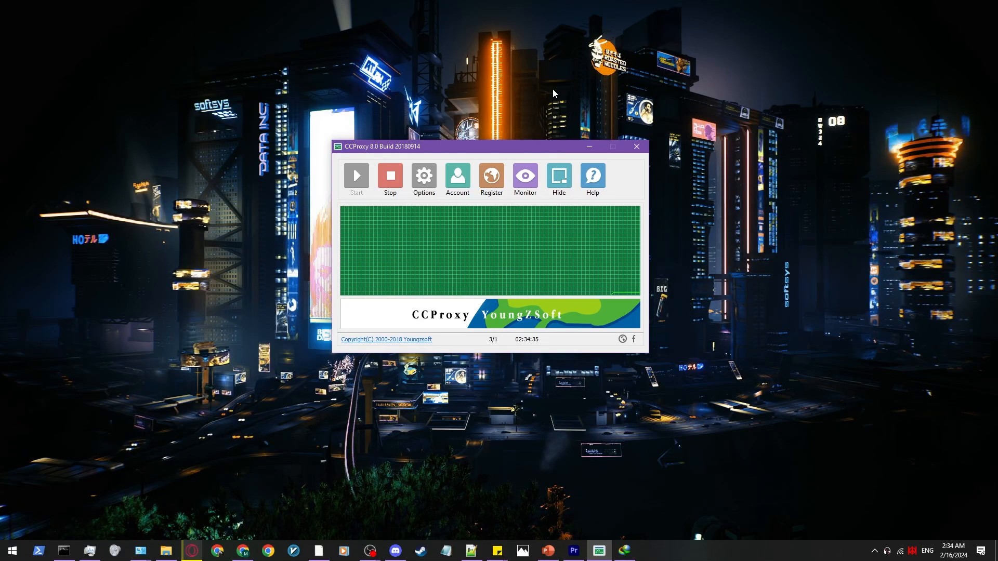
Switch to CCProxy, stop the proxy service and open its configuration at the SOCKS/MMS port.
click(387, 179)
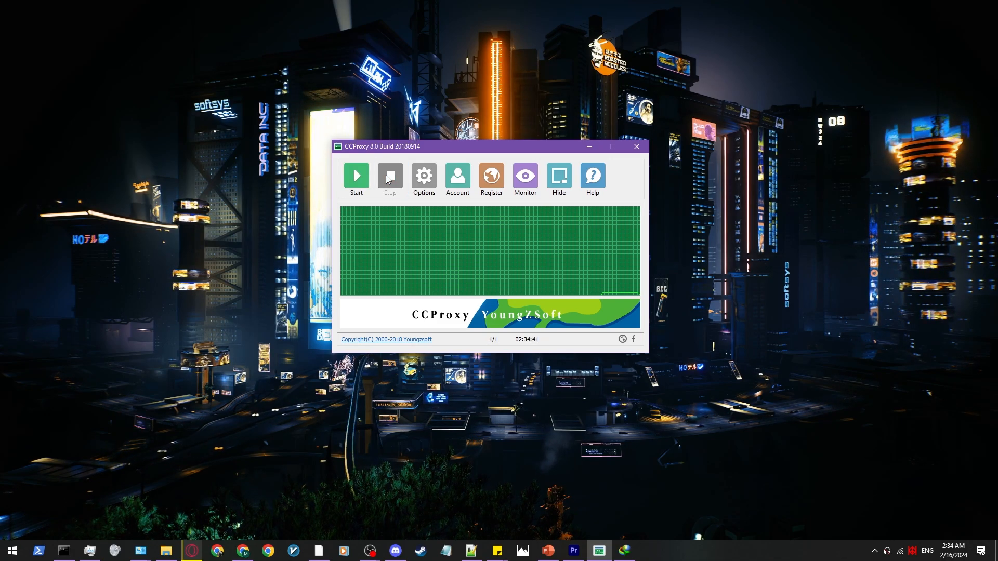
click(427, 180)
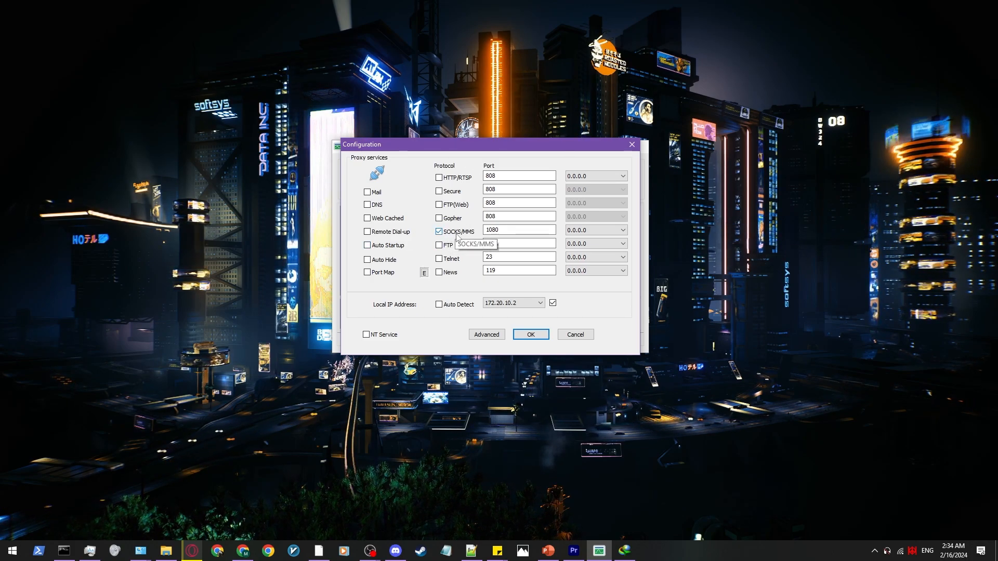
double_click(507, 230)
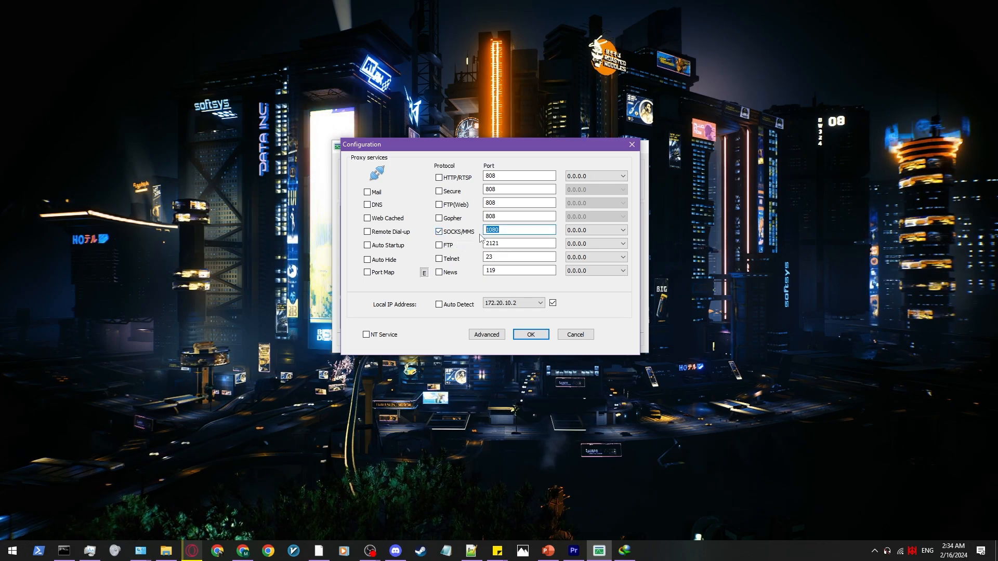
Go through the local IP addresses 172.20.10.2 and 192.168.1.4, and select 192.168.7.100 with its checkbox turned on.
click(539, 303)
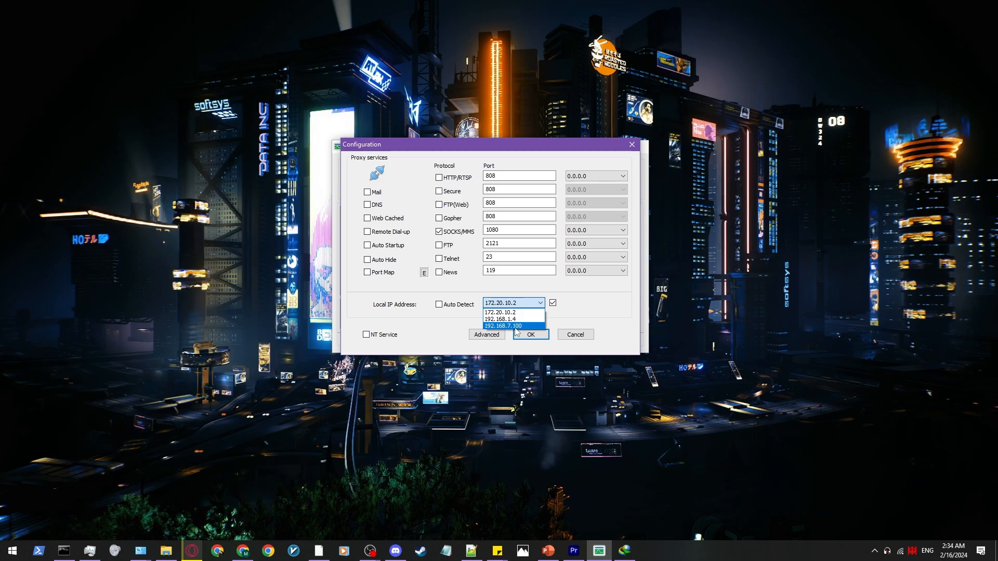
click(518, 311)
click(517, 307)
click(511, 318)
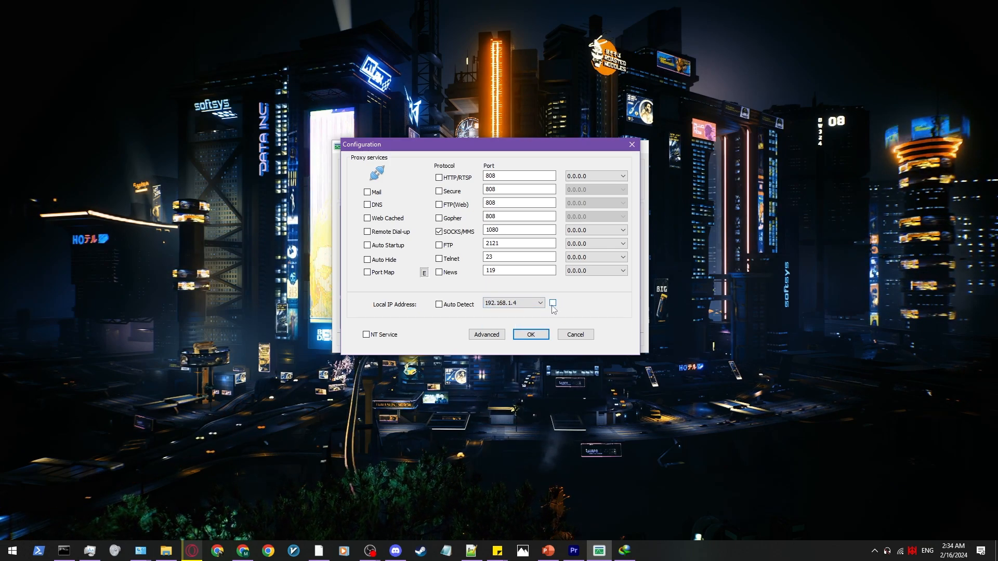
click(535, 305)
click(512, 324)
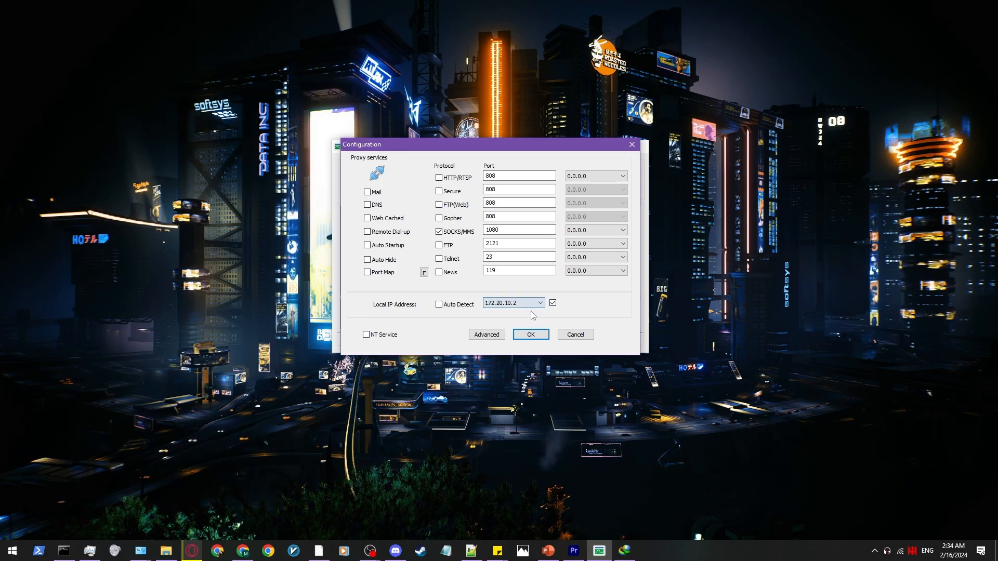
click(552, 303)
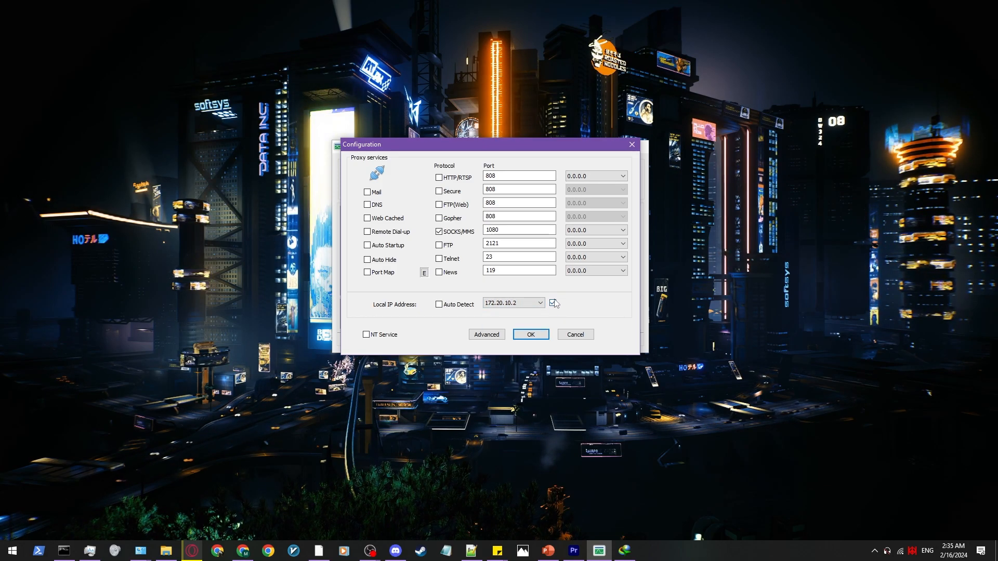
Set the server bind IP address to 0.0.0.0 in the advanced network settings and confirm them.
click(487, 334)
drag(447, 154, 138, 161)
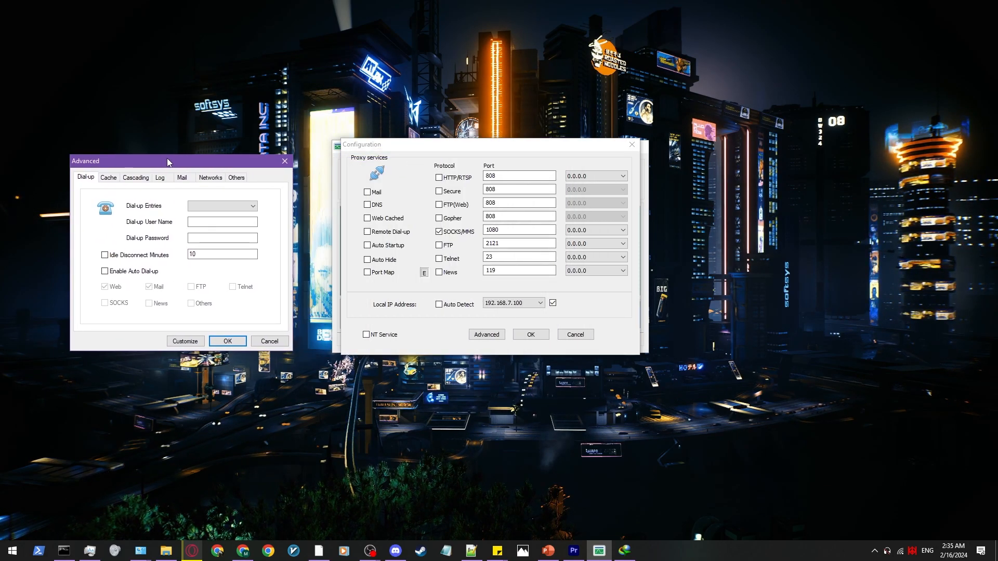
click(210, 177)
drag(207, 160, 242, 157)
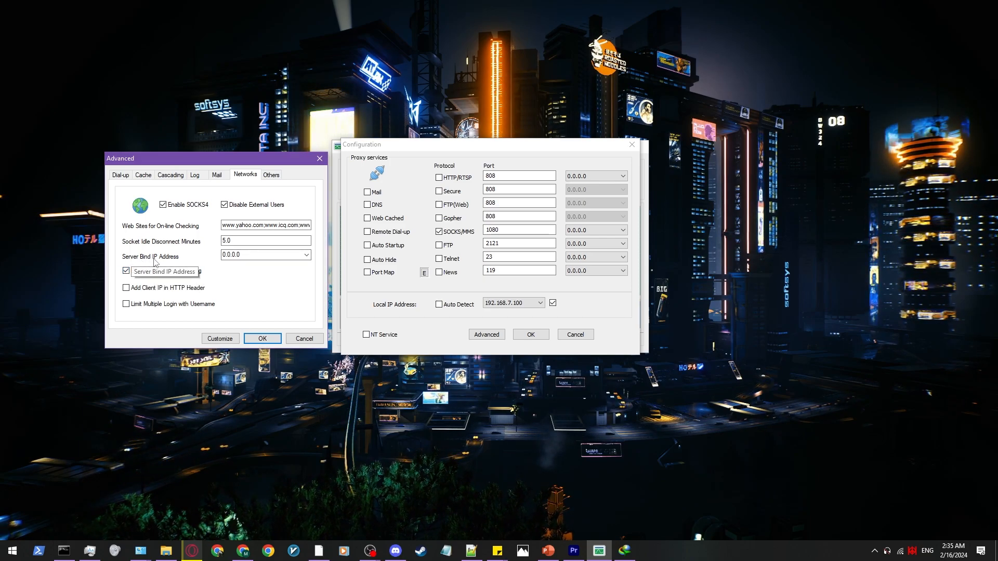
click(306, 255)
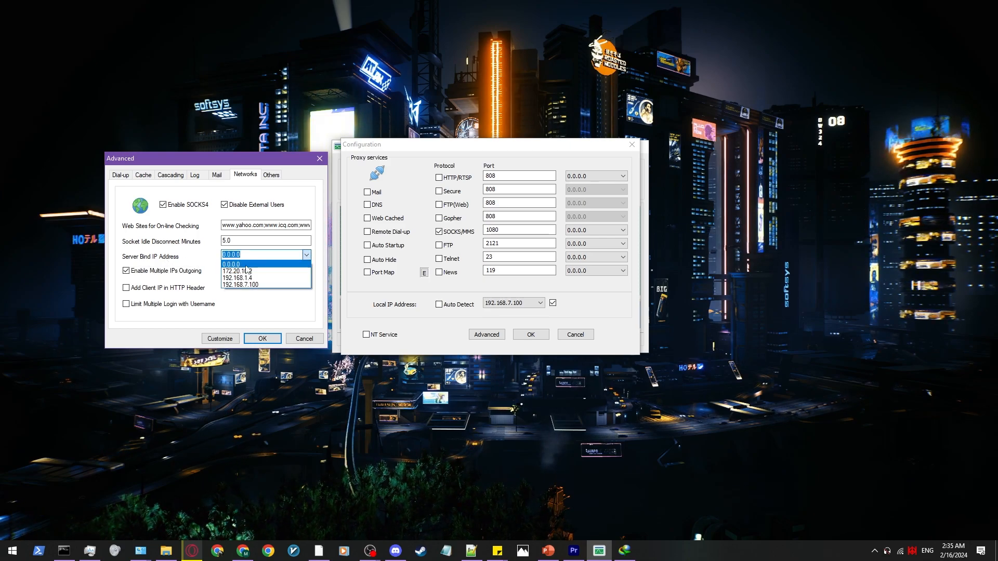
click(290, 264)
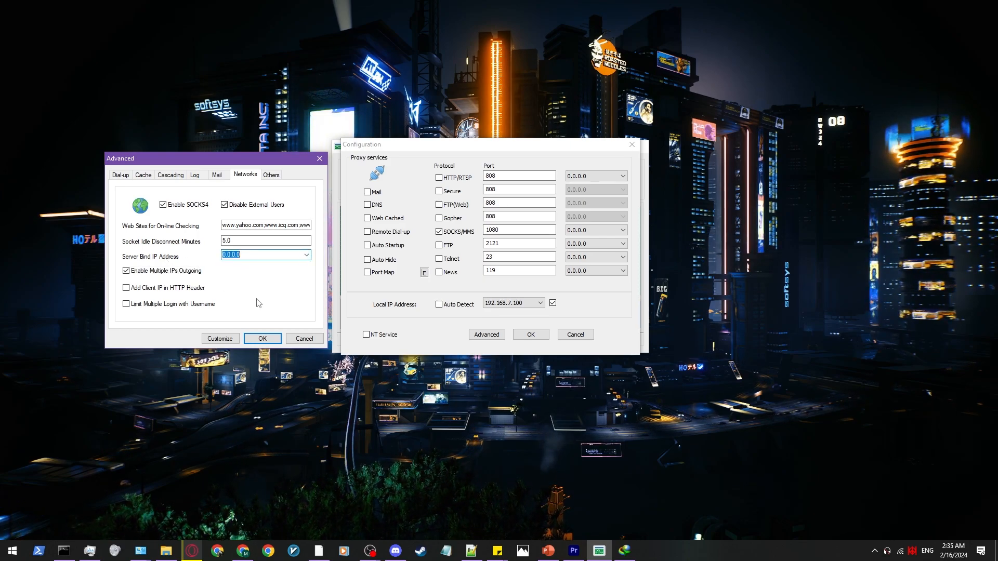
click(262, 338)
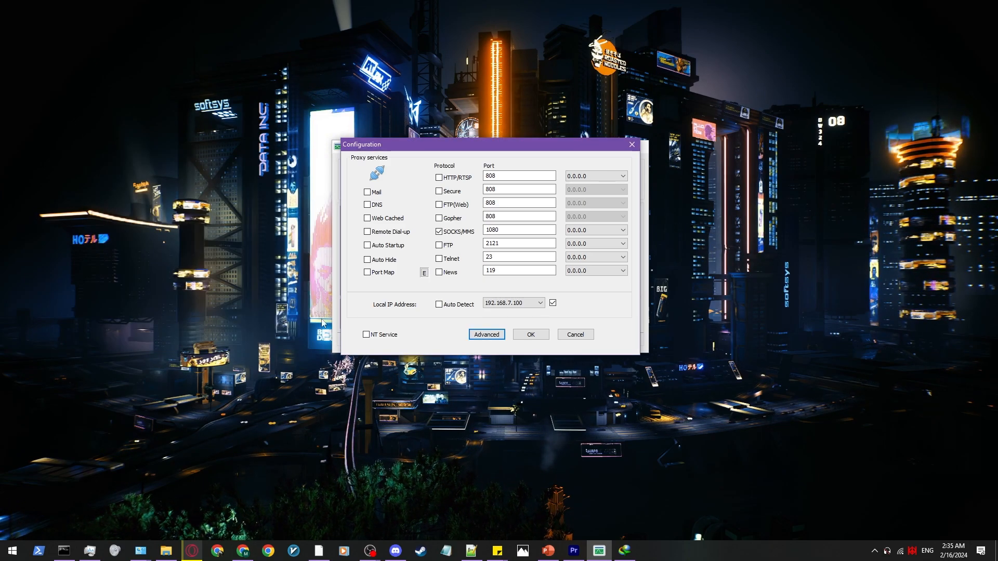
Save the proxy configuration with Auto Startup left off and start the proxy service.
double_click(397, 246)
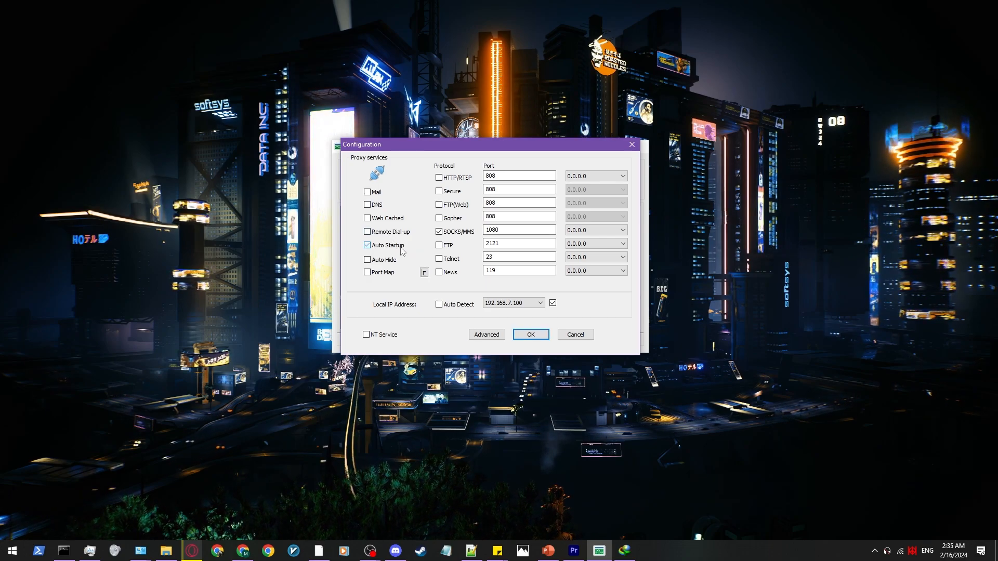
click(531, 335)
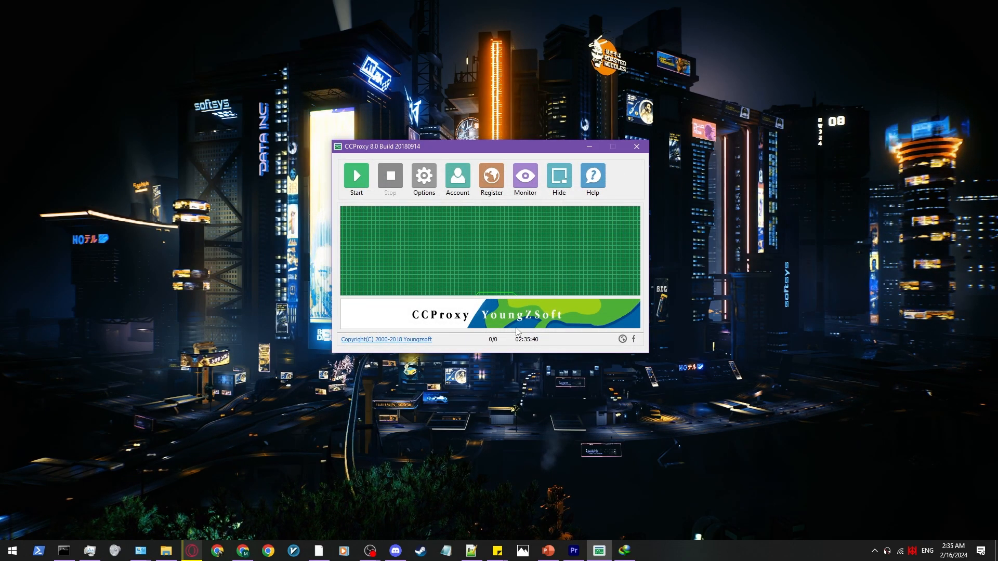
click(365, 176)
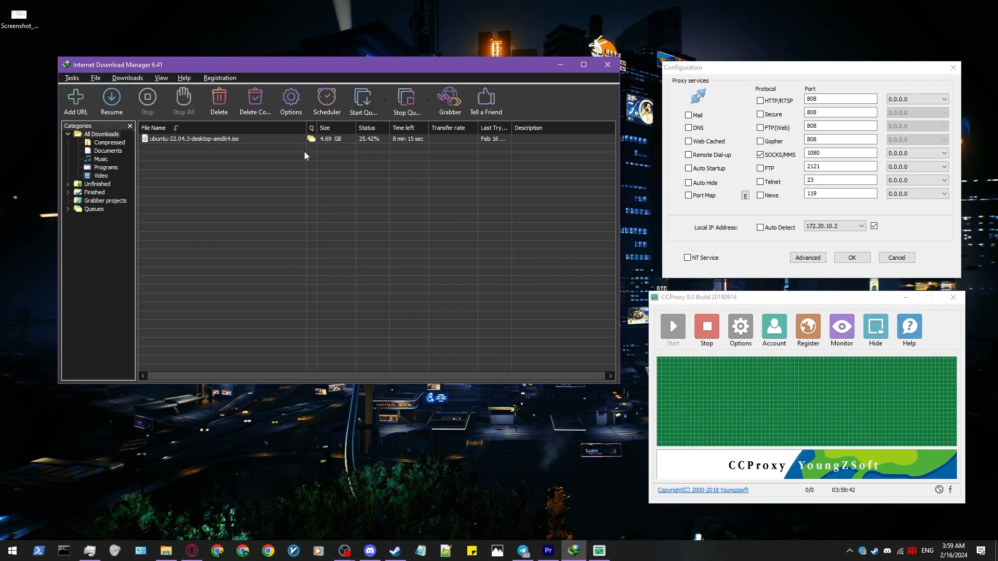
Switch to Internet Download Manager and open the advanced settings of its proxy/socks configuration.
click(295, 111)
drag(303, 92, 363, 175)
click(312, 189)
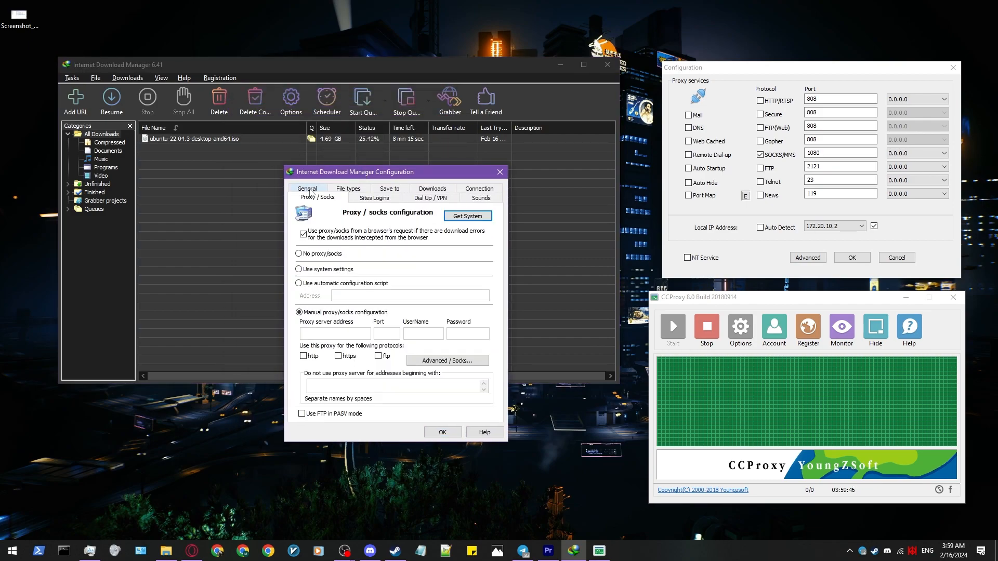
click(418, 360)
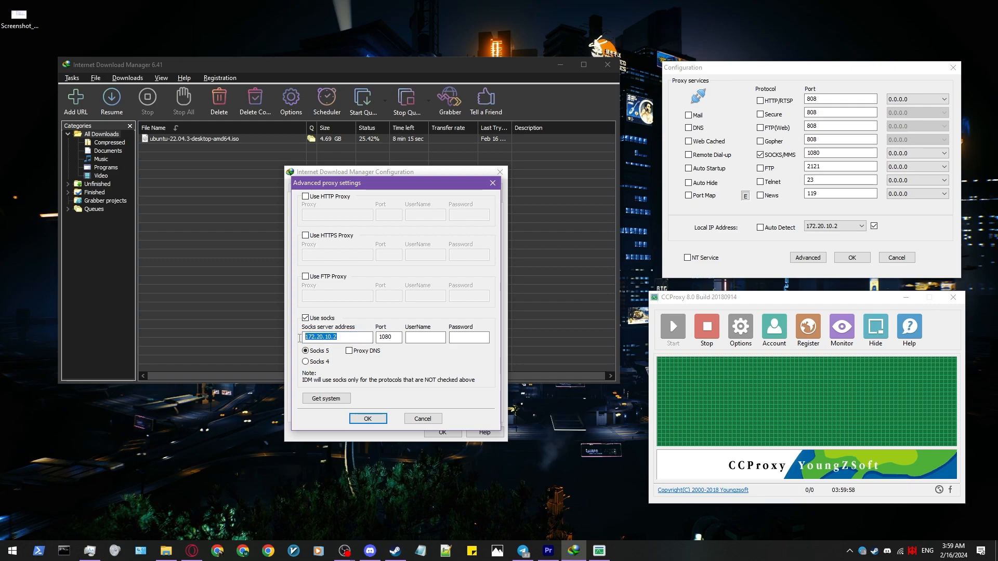
Compare the socks server address and port with the CCProxy configuration, and confirm the download manager's proxy settings.
double_click(379, 337)
double_click(312, 337)
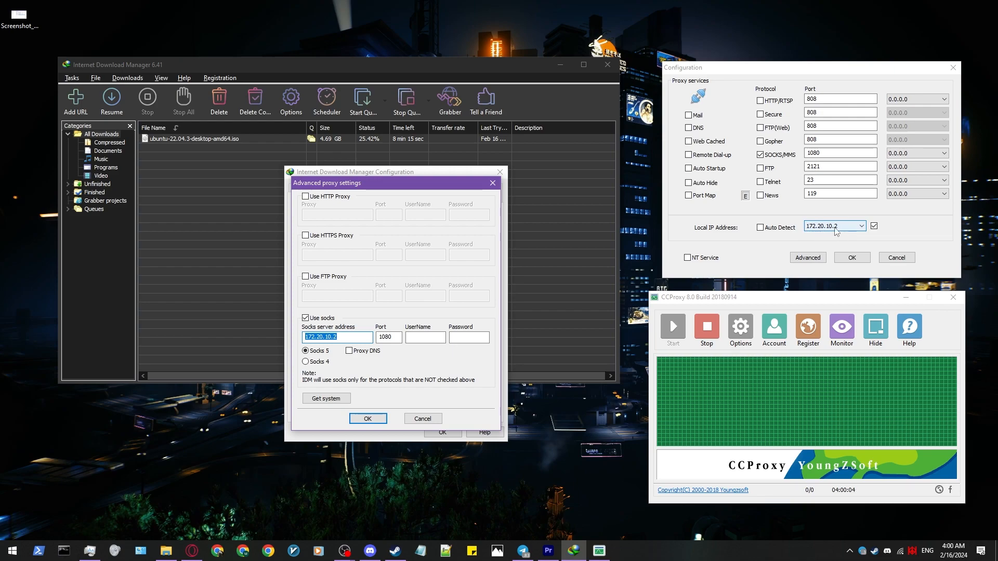
double_click(382, 338)
key(alt+Tab)
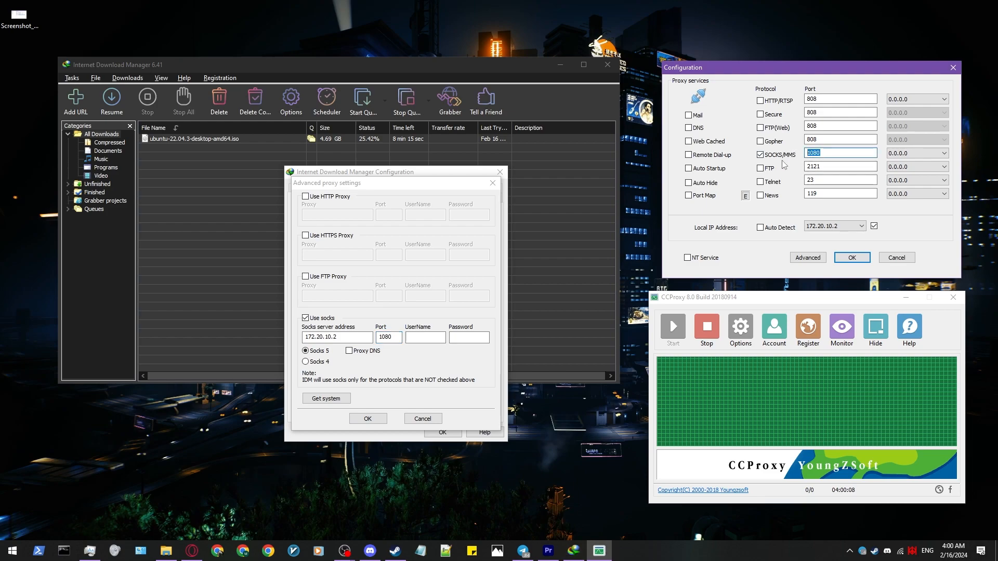
key(alt+Tab)
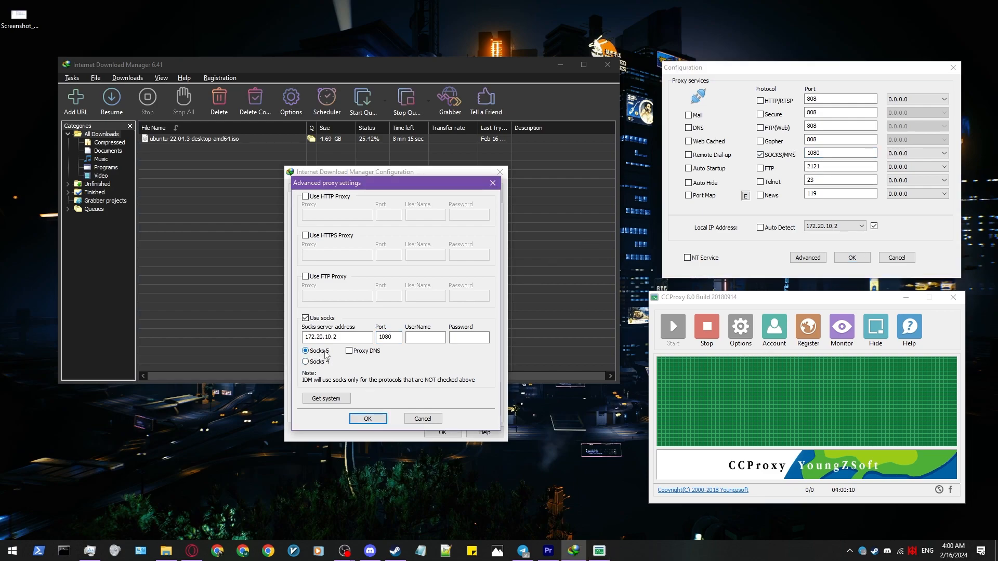
click(367, 419)
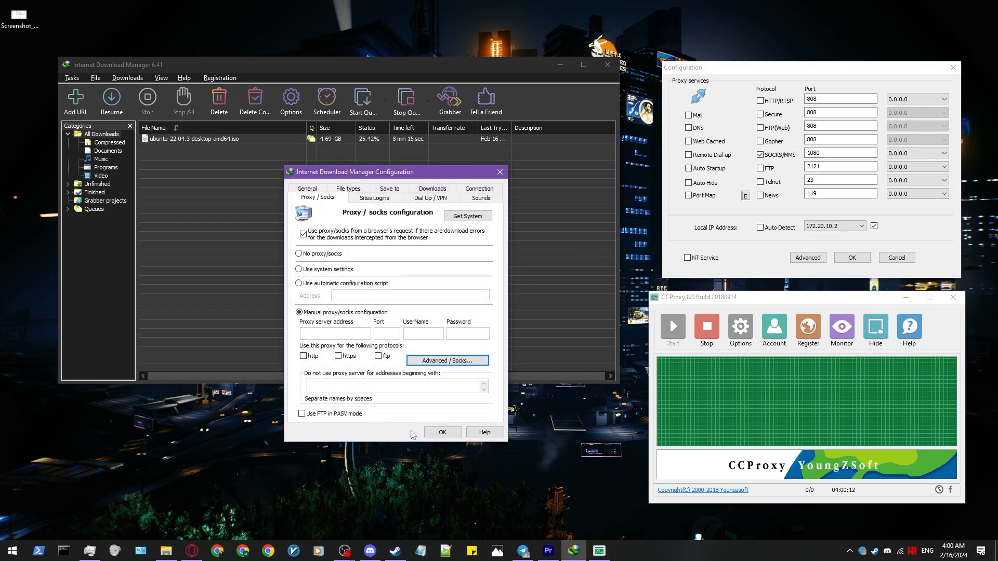
click(441, 432)
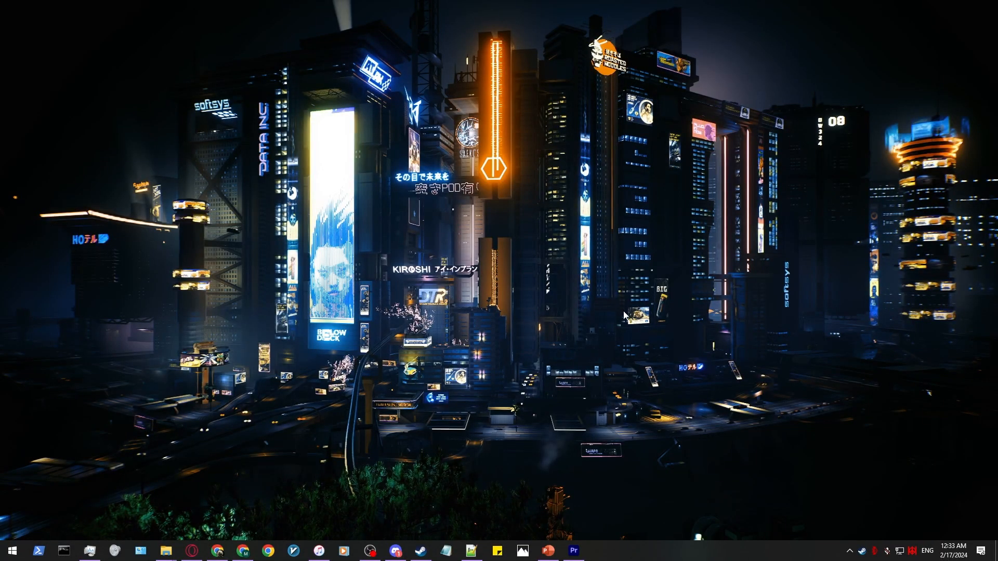
Open the ProxyCap configuration window.
click(849, 550)
right_click(837, 466)
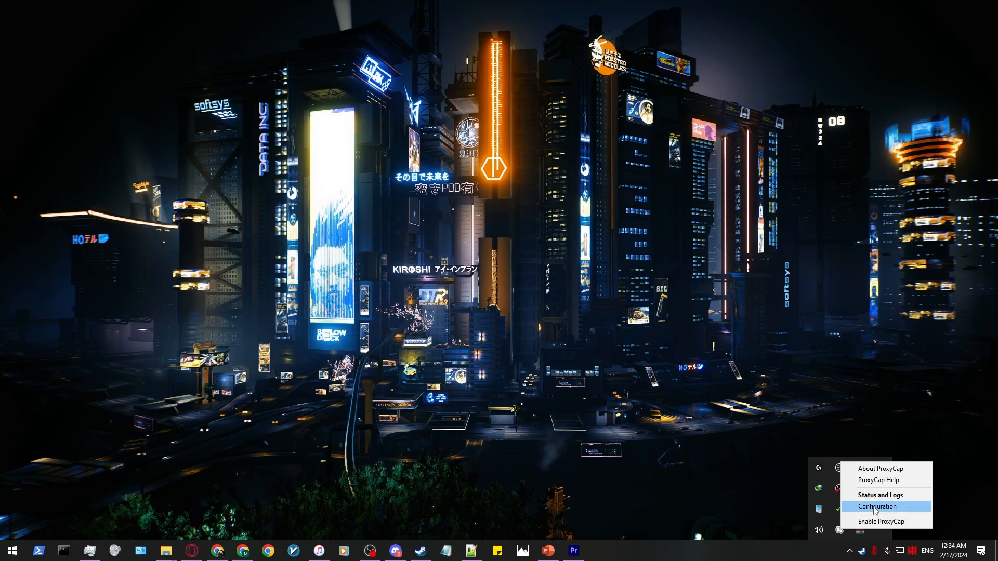
click(873, 506)
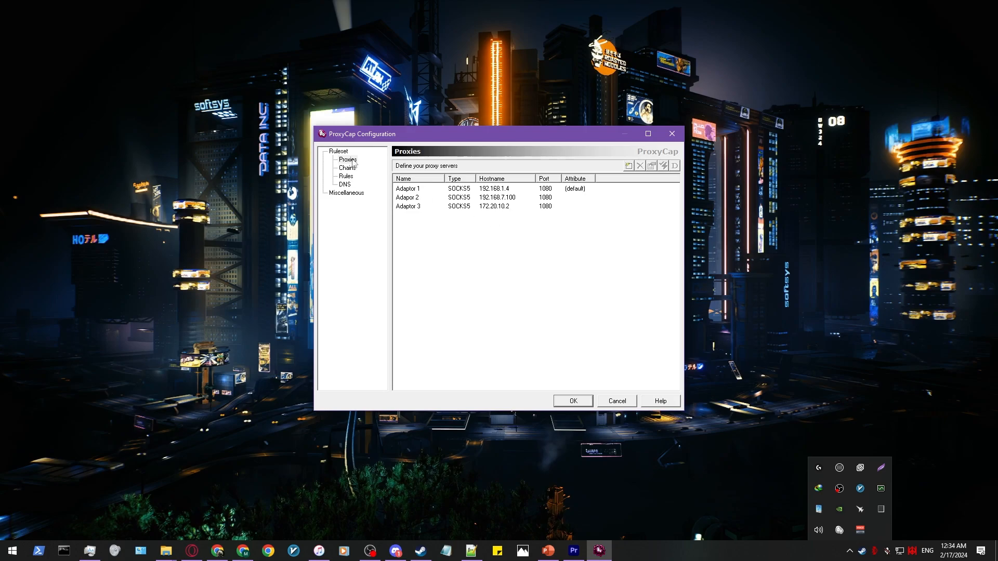
Examine the type, hostname and port fields of a new proxy server entry without adding it.
click(628, 165)
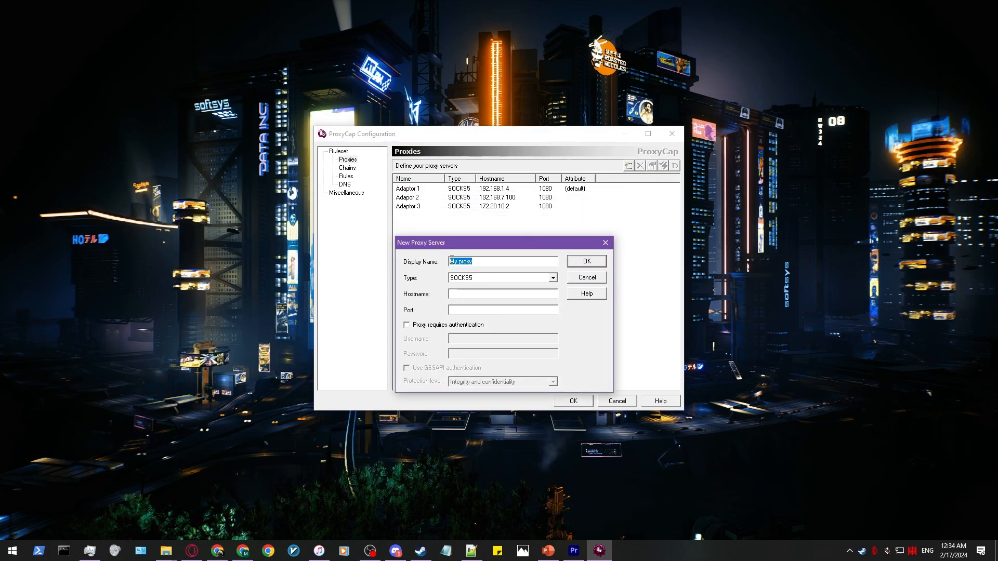
click(484, 279)
click(491, 281)
click(450, 294)
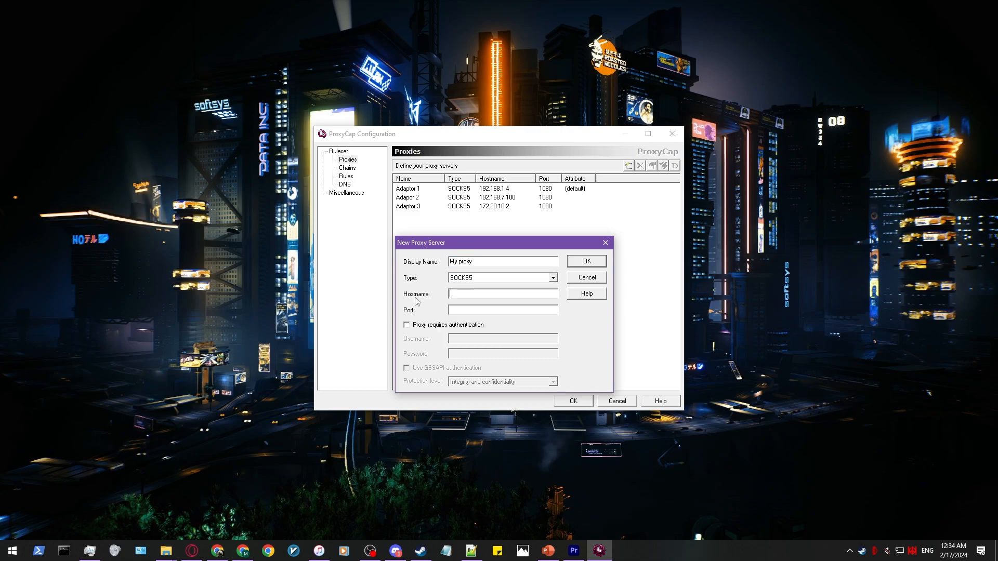
click(603, 273)
Review the properties of the existing proxy servers Adaptor 1, Adapor 2 and Adaptor 3.
double_click(438, 190)
click(565, 228)
double_click(460, 199)
drag(462, 201, 464, 239)
click(577, 267)
double_click(457, 206)
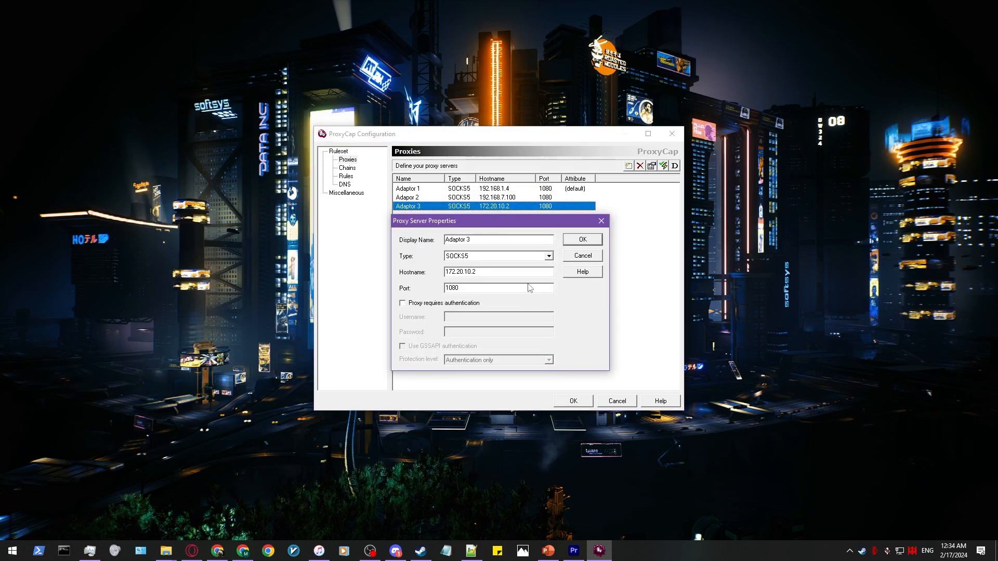
click(590, 258)
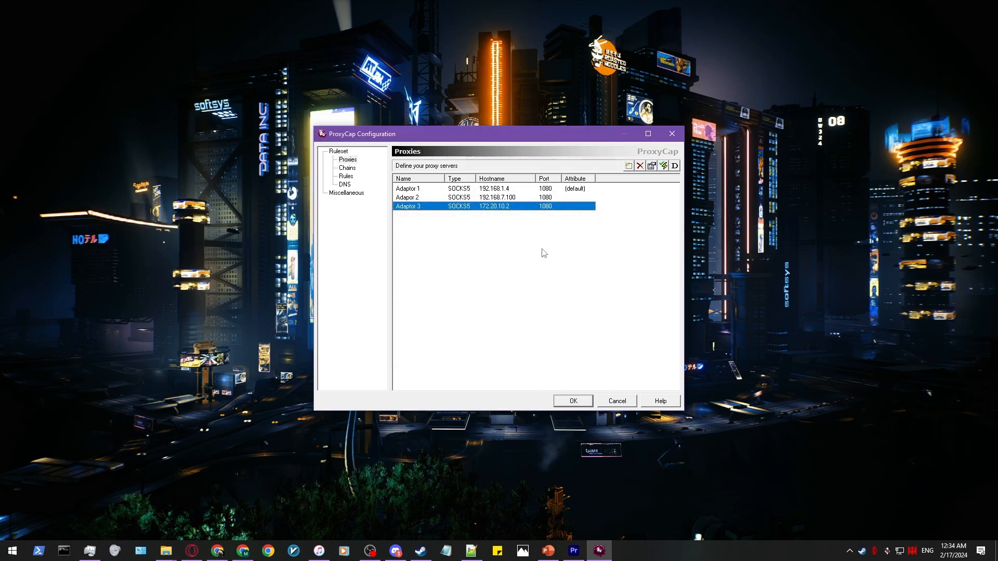
Try a new ProxyCap routing rule that redirects traffic through the Adapor 2 proxy.
click(345, 176)
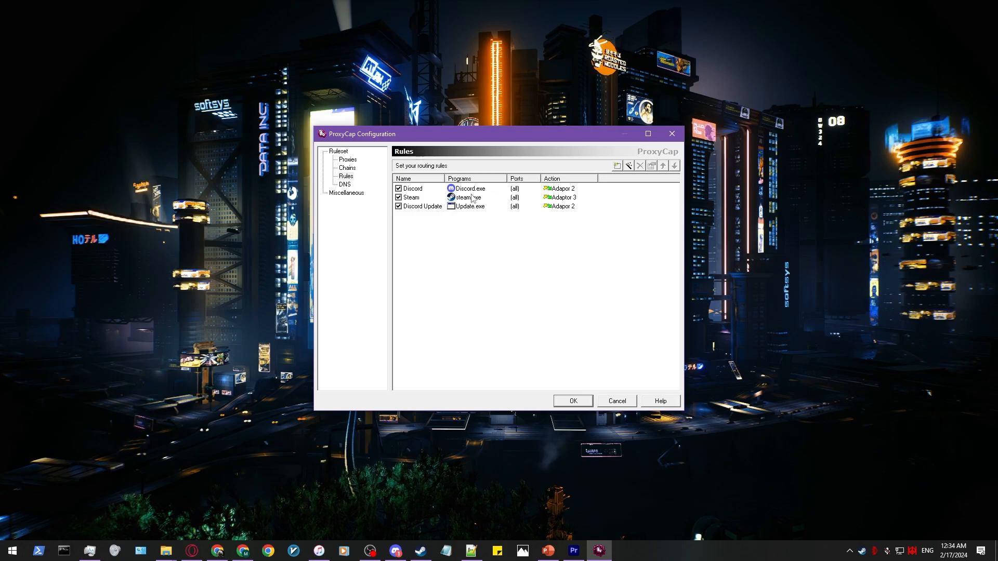
click(620, 166)
drag(575, 179, 556, 239)
click(410, 266)
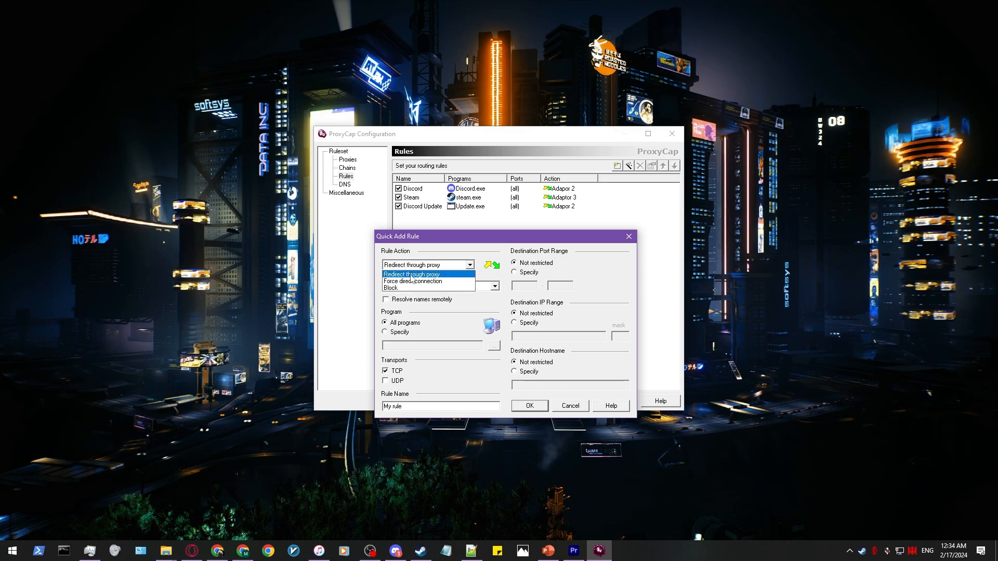
click(446, 275)
click(422, 287)
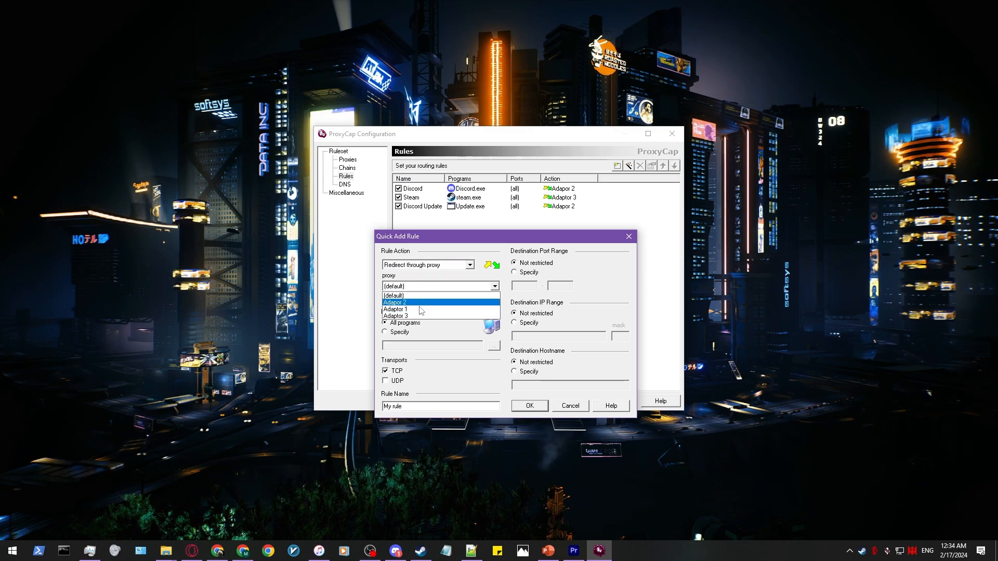
click(418, 302)
drag(444, 235, 457, 230)
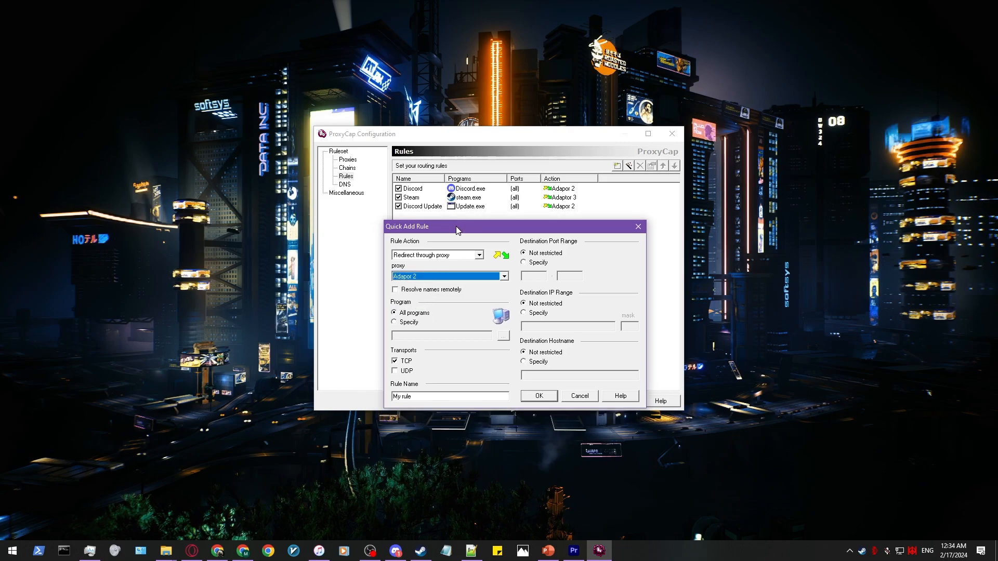
Restrict the draft rule to Discord's Update.exe, go over its transports and rule name, and discard the rule.
click(395, 323)
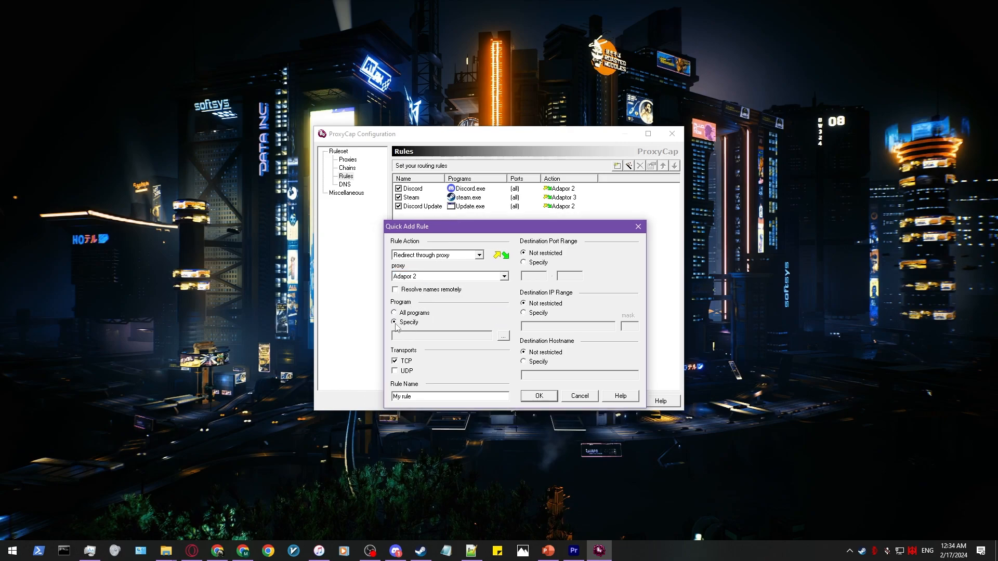
click(503, 337)
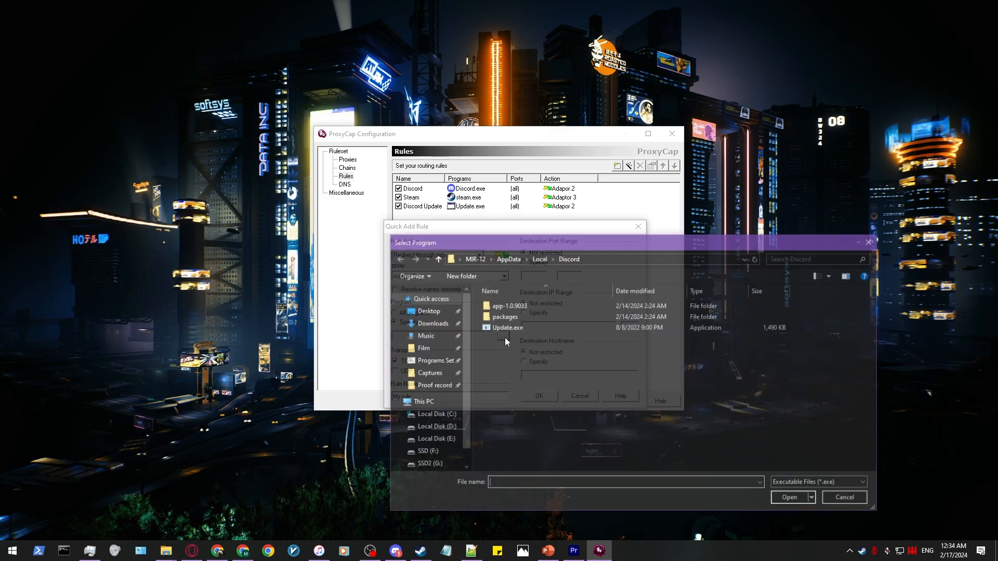
click(461, 289)
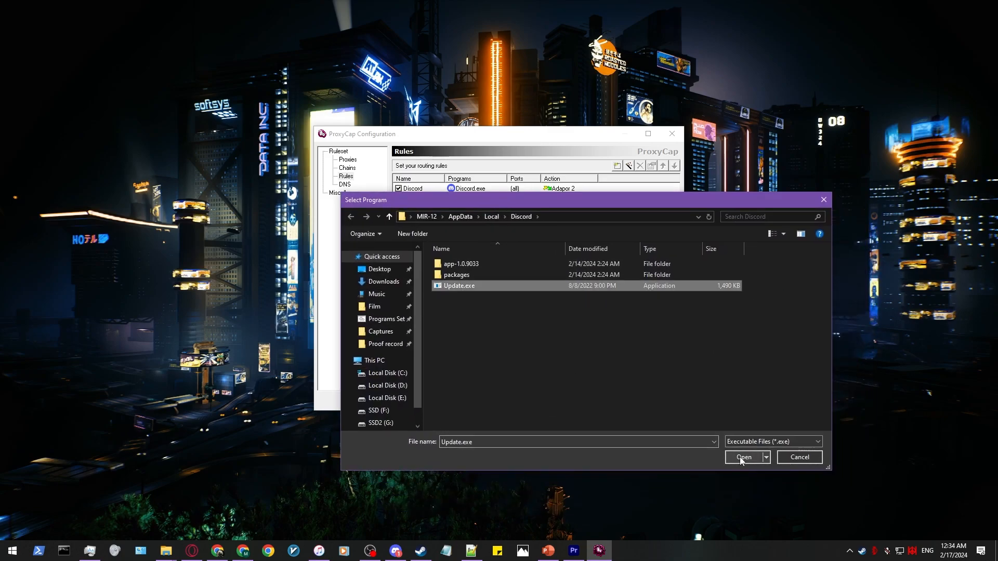
click(740, 457)
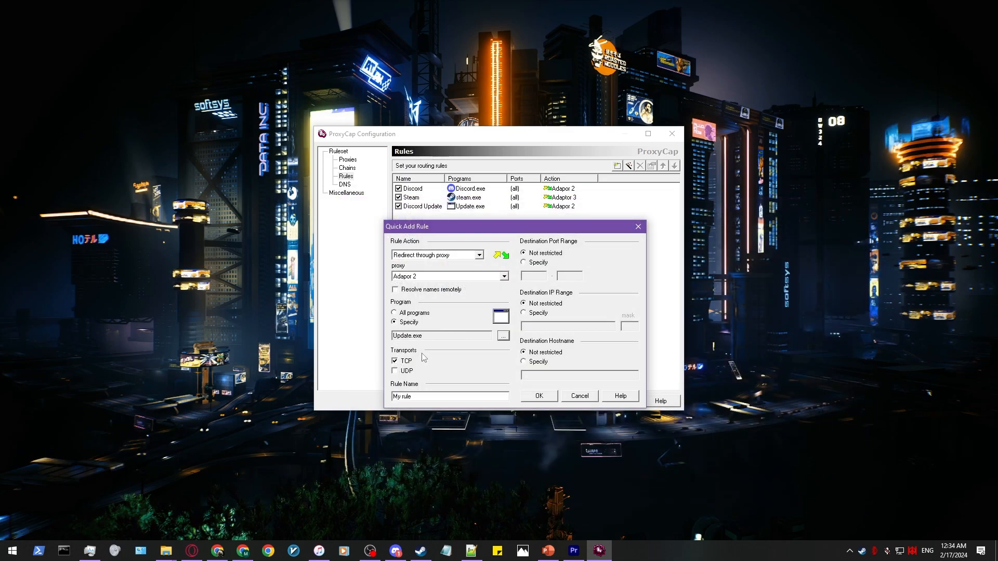
click(395, 371)
click(440, 396)
click(638, 227)
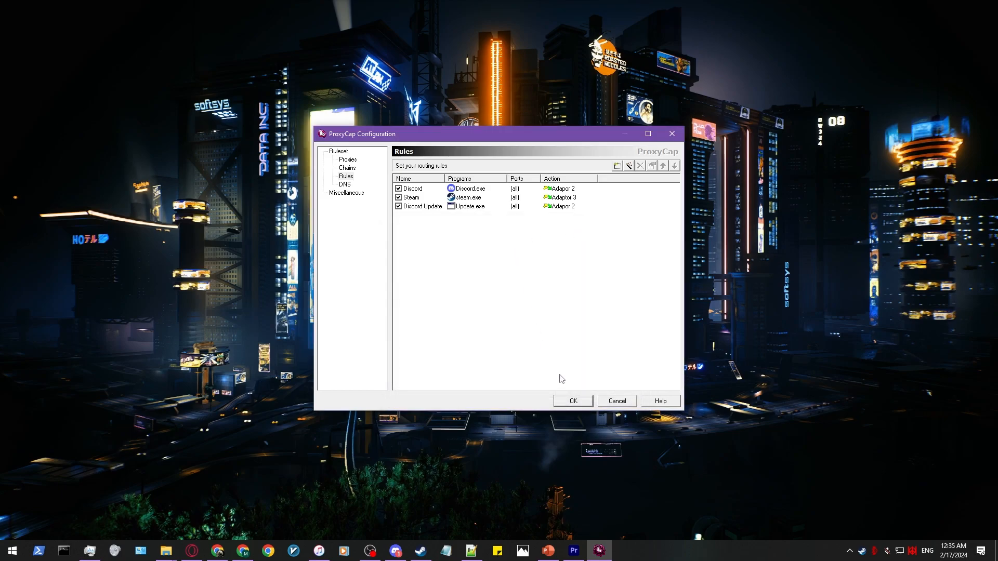
Accept the ProxyCap configuration and enable ProxyCap.
click(574, 402)
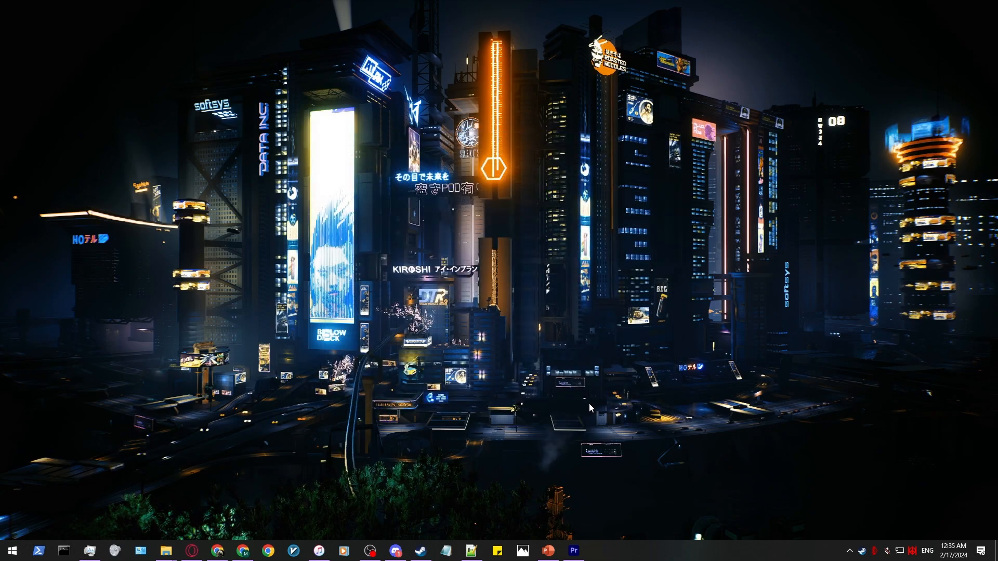
click(850, 551)
right_click(843, 528)
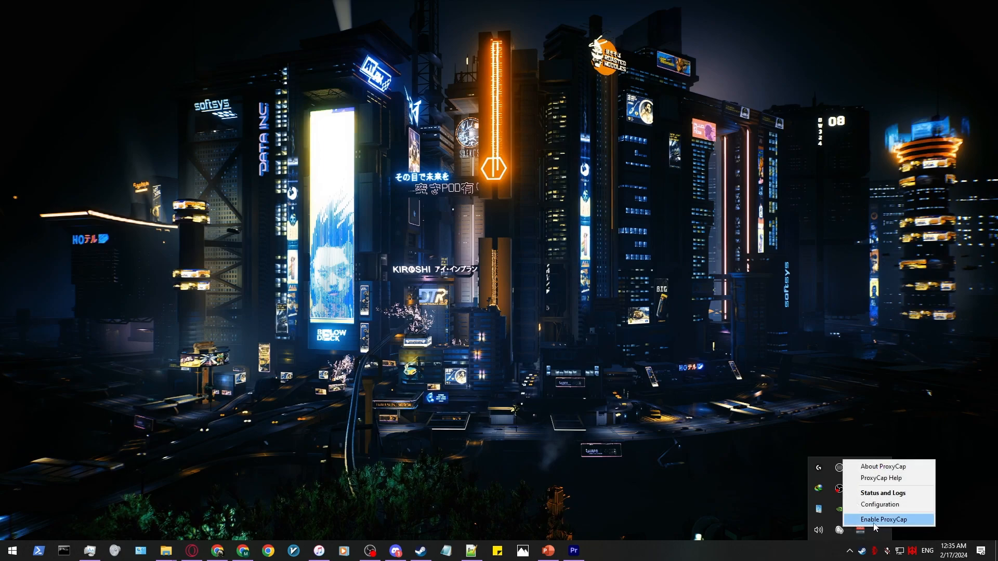
click(913, 521)
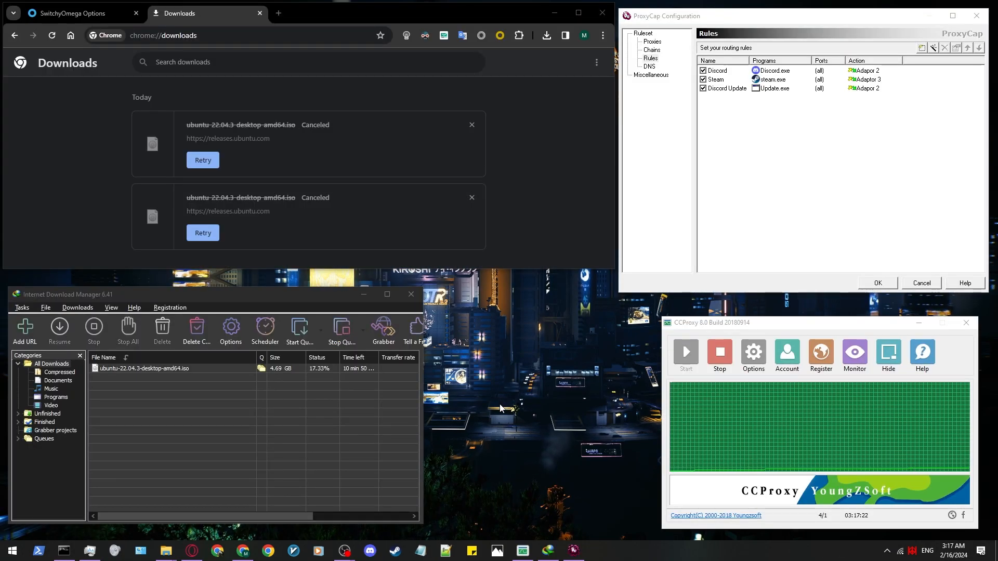
Review ProxyCap's proxy servers and the proxies assigned to the Discord, Steam and Discord Update rules.
click(652, 41)
click(720, 80)
click(723, 89)
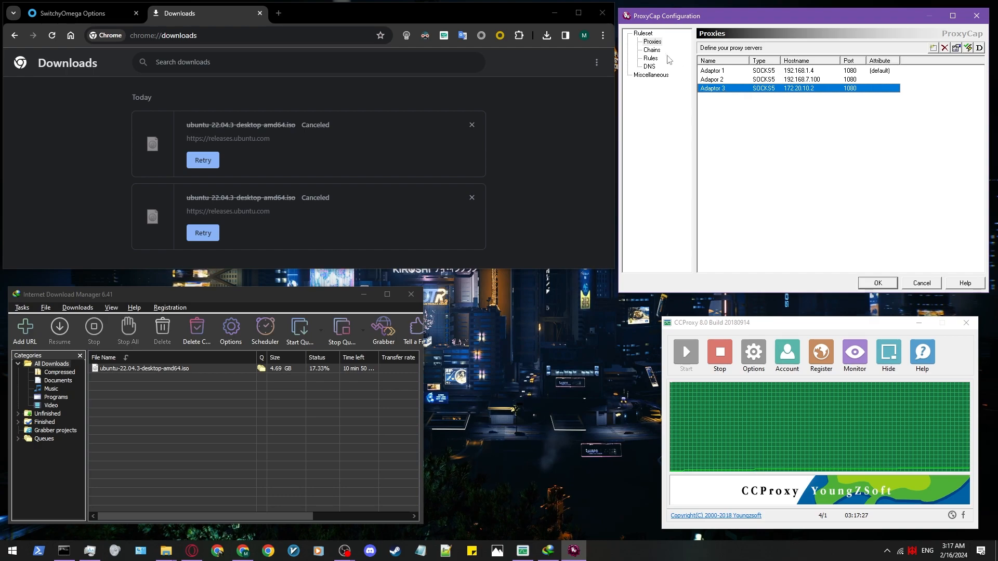
click(651, 58)
click(869, 71)
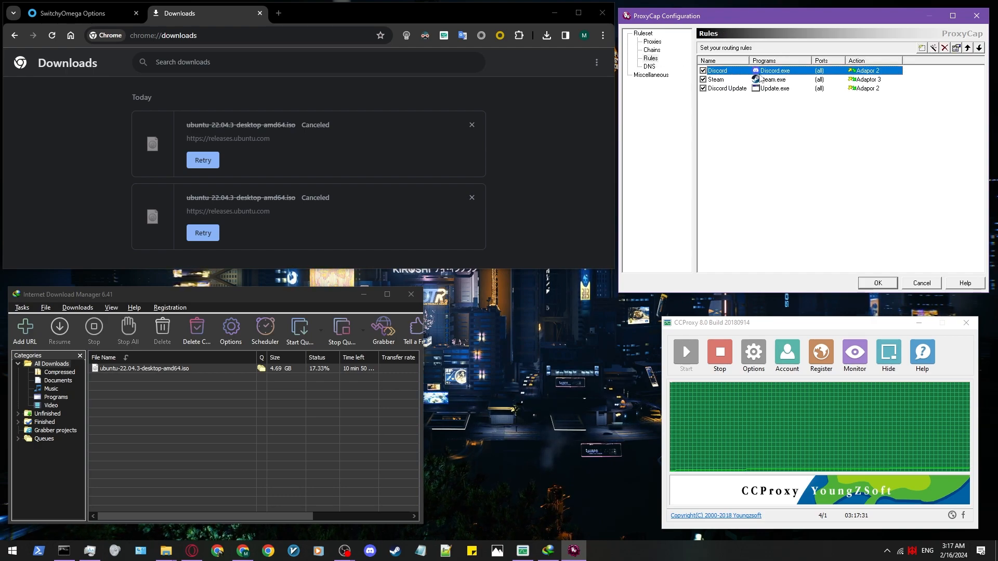
click(877, 79)
click(873, 89)
click(857, 148)
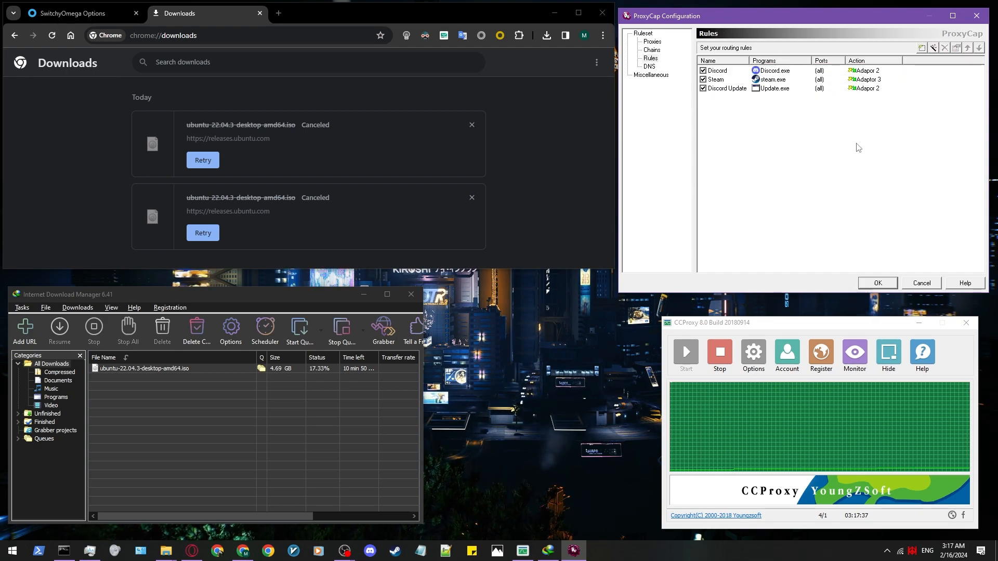
Check the proxy server of SwitchyOmega's Adaptor 2 profile and the options of Internet Download Manager.
click(73, 13)
double_click(370, 148)
click(369, 147)
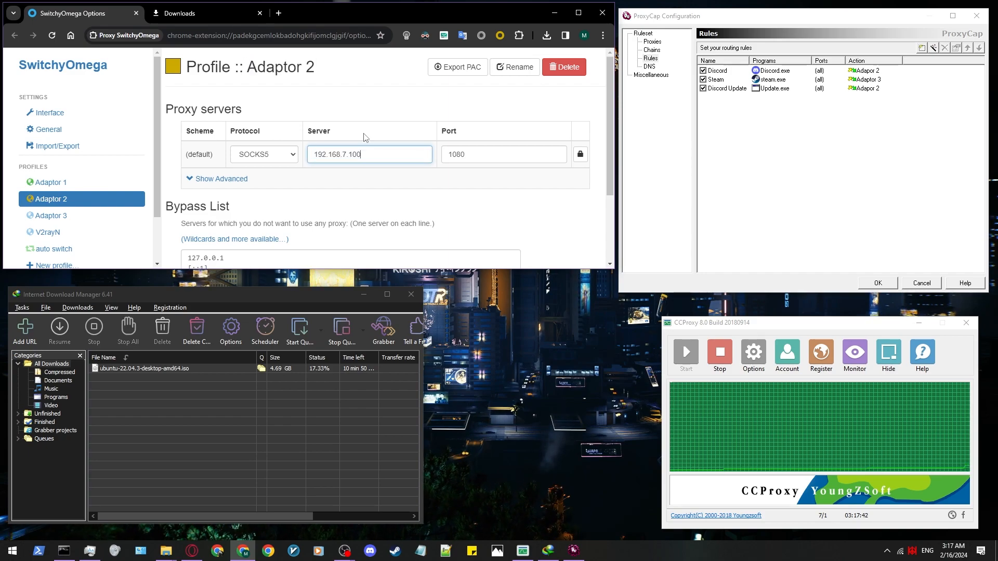
click(180, 13)
click(233, 327)
drag(348, 229, 356, 227)
click(294, 239)
click(444, 470)
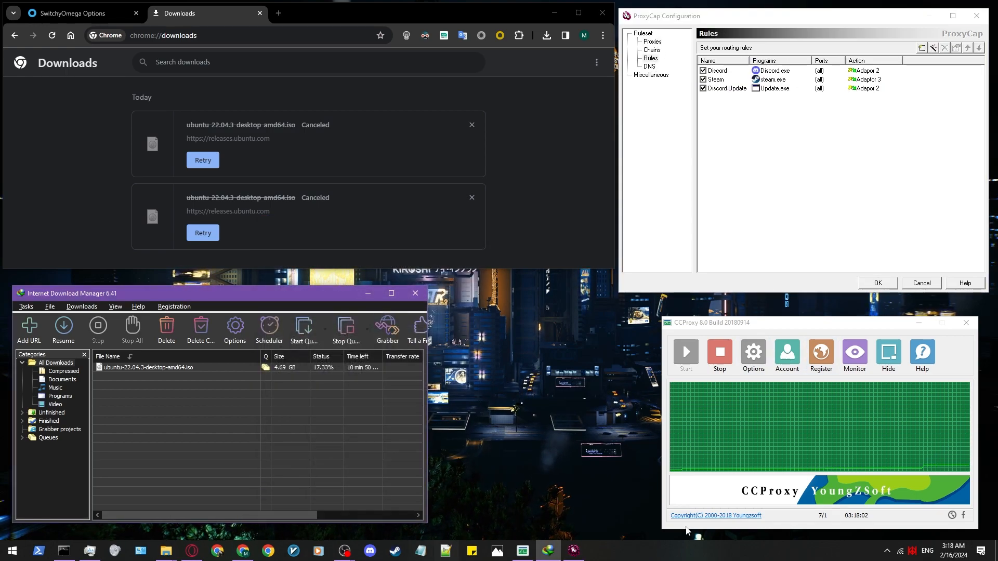
Open ProxyCap's status and logs, sort the connections by proxy, and move the window clear of the others.
click(886, 550)
right_click(855, 528)
click(900, 497)
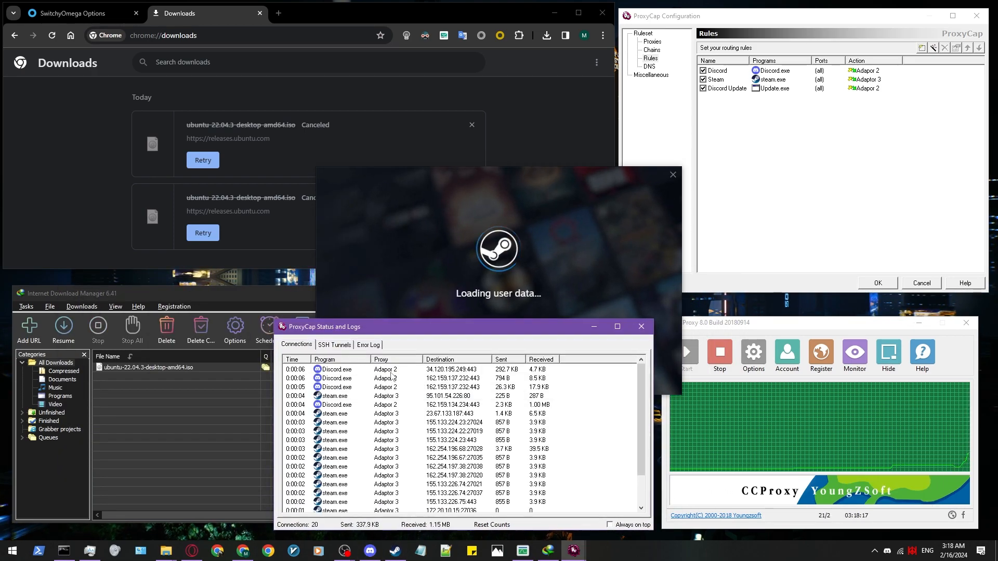
click(391, 372)
click(398, 359)
drag(405, 329, 248, 54)
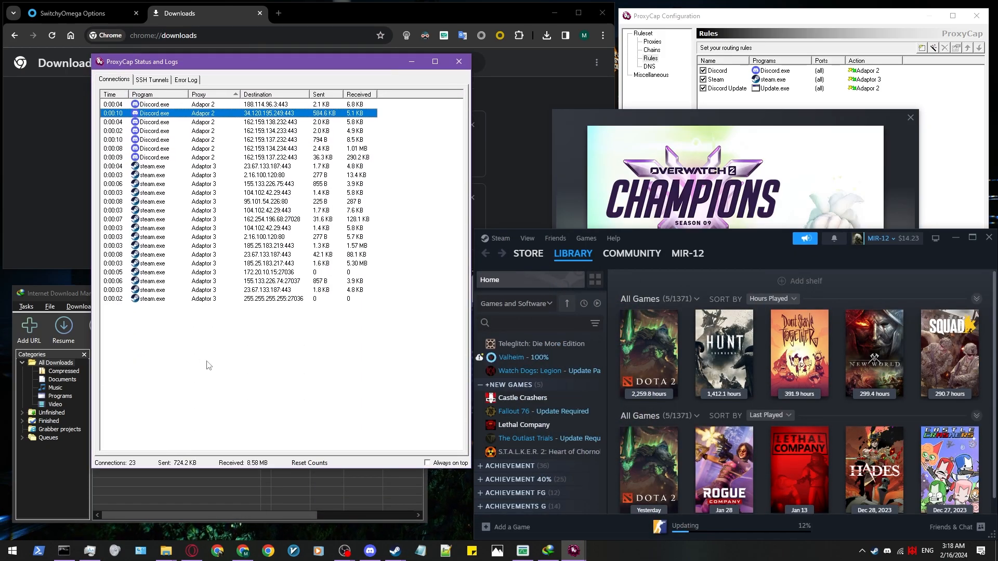
Open Steam's downloads page and bring up Task Manager's network performance alongside it.
click(726, 530)
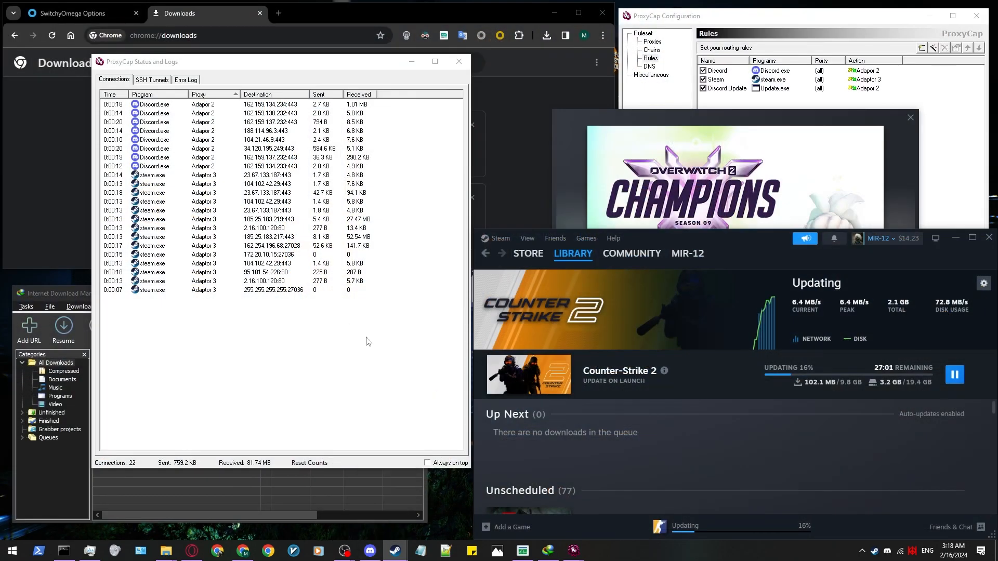
click(89, 551)
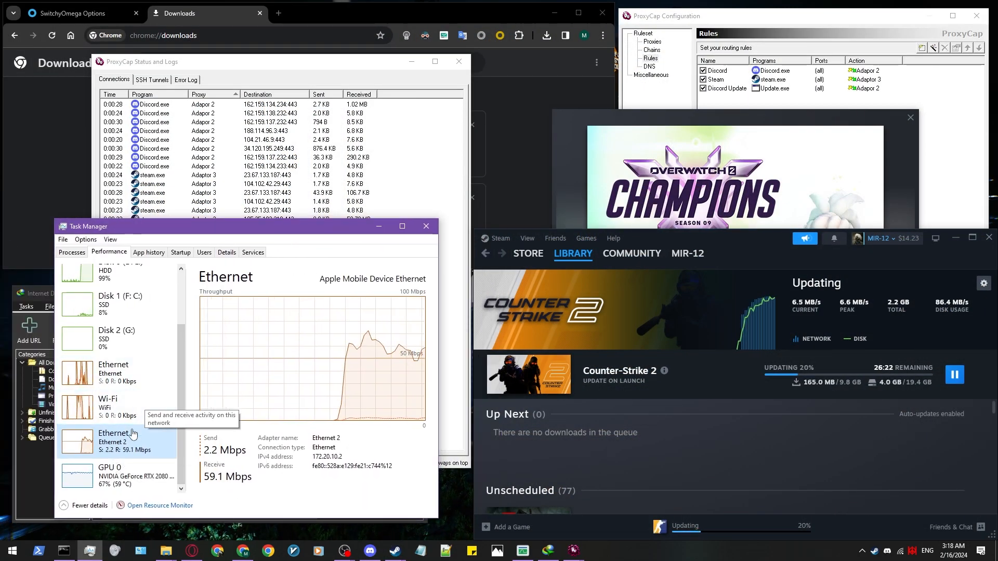
drag(312, 229, 273, 238)
Retry the first cancelled ubuntu-22.04.3-desktop-amd64.iso download in Chrome and view the Wi-Fi throughput in Task Manager.
click(317, 15)
click(203, 161)
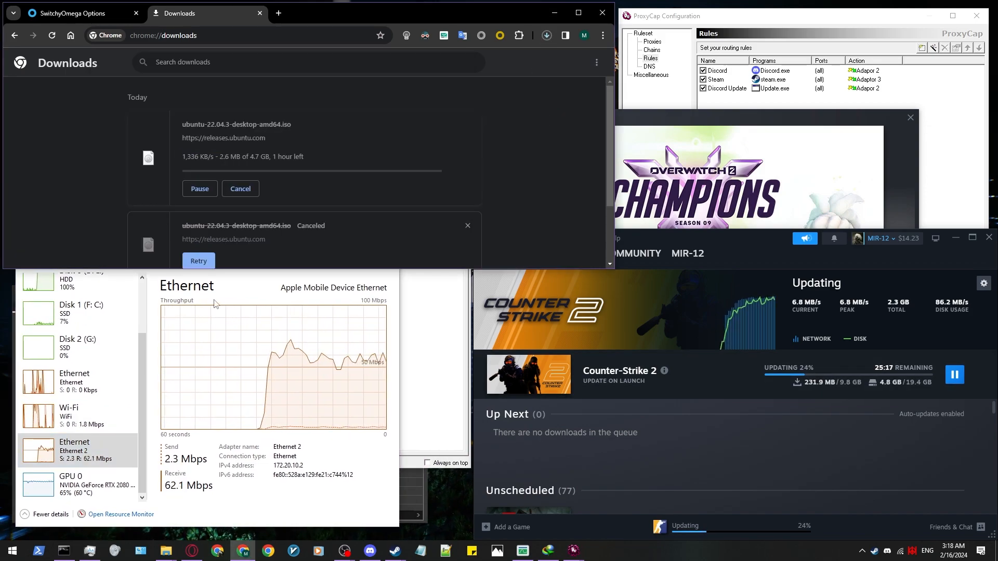
click(78, 416)
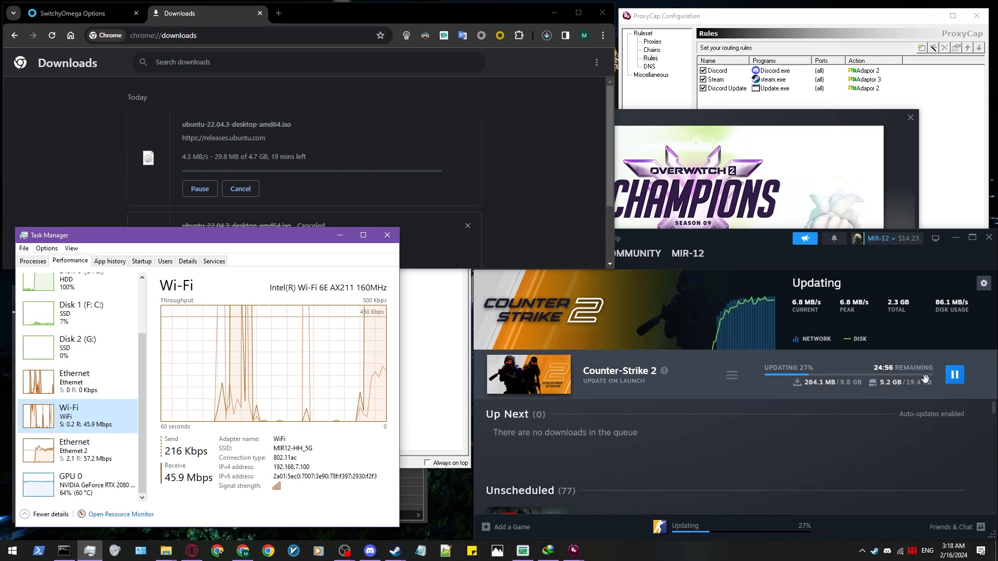
Pause Steam's Counter-Strike 2 update and resume the Ubuntu download in Internet Download Manager, with Ethernet 2's throughput in view.
click(954, 374)
drag(295, 228, 318, 28)
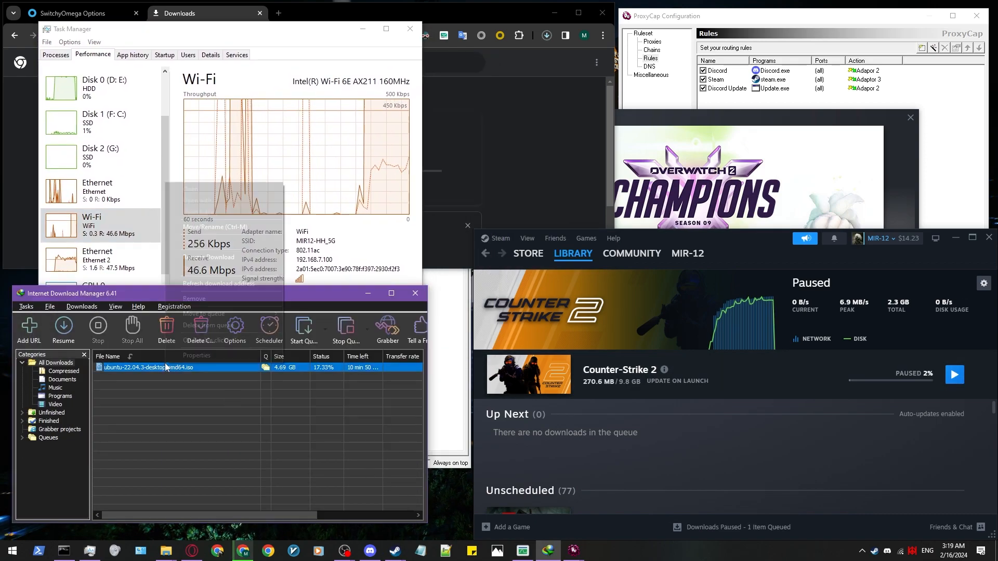
click(132, 270)
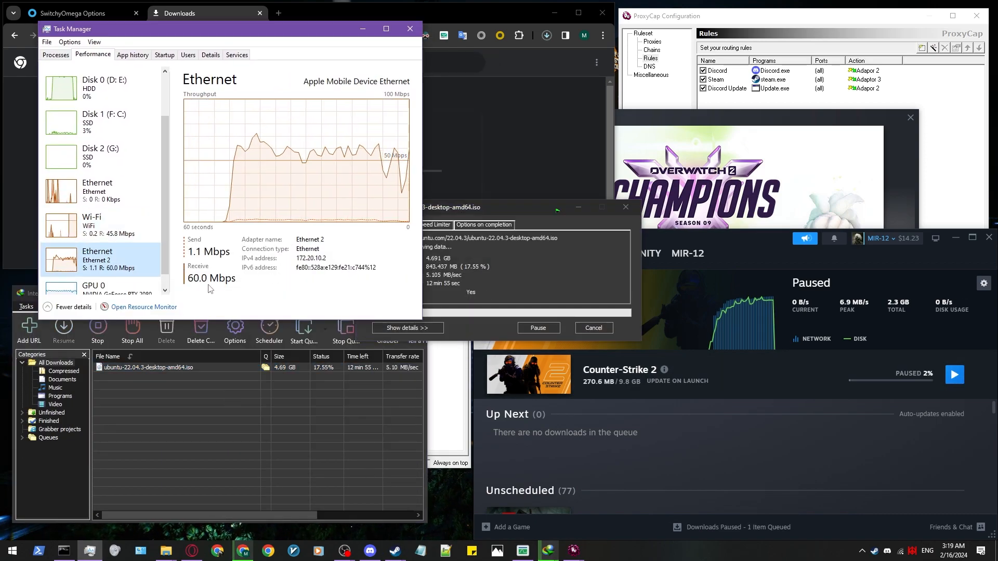
drag(511, 211, 301, 393)
drag(294, 34, 325, 67)
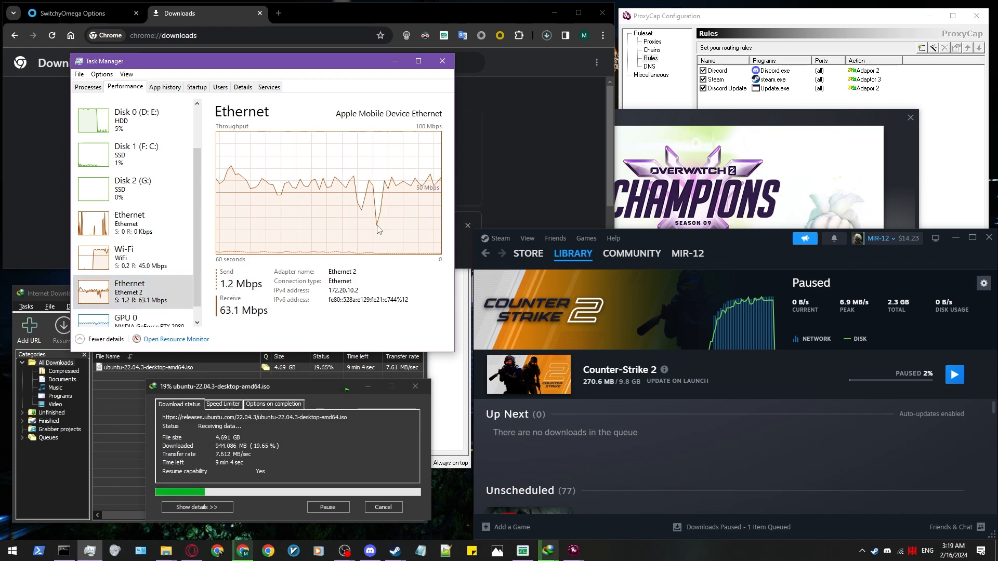
Restart the cancelled ubuntu-22.04.3-desktop-amd64.iso download in Opera and view the first Ethernet adapter's throughput in Task Manager.
click(137, 223)
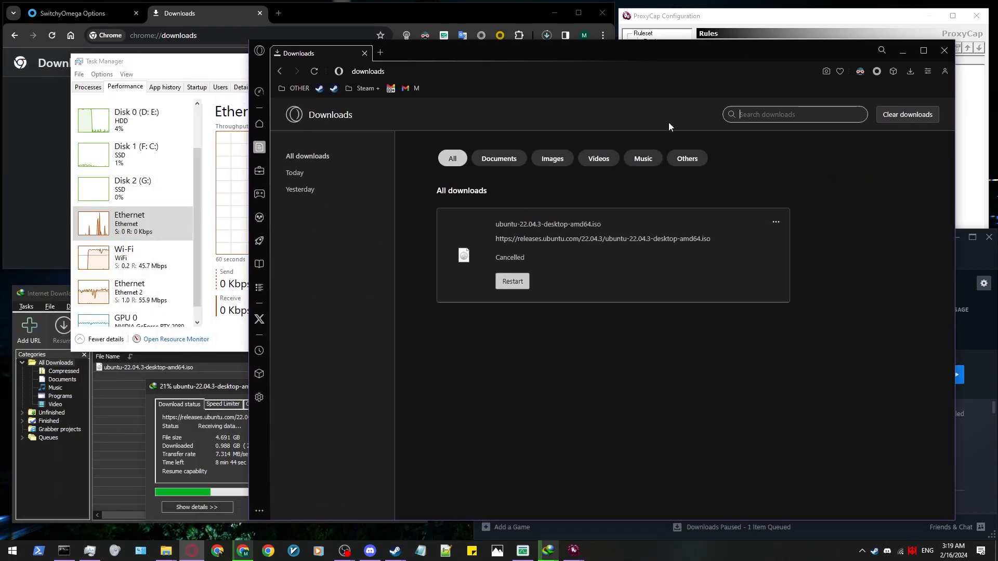
click(876, 71)
click(512, 281)
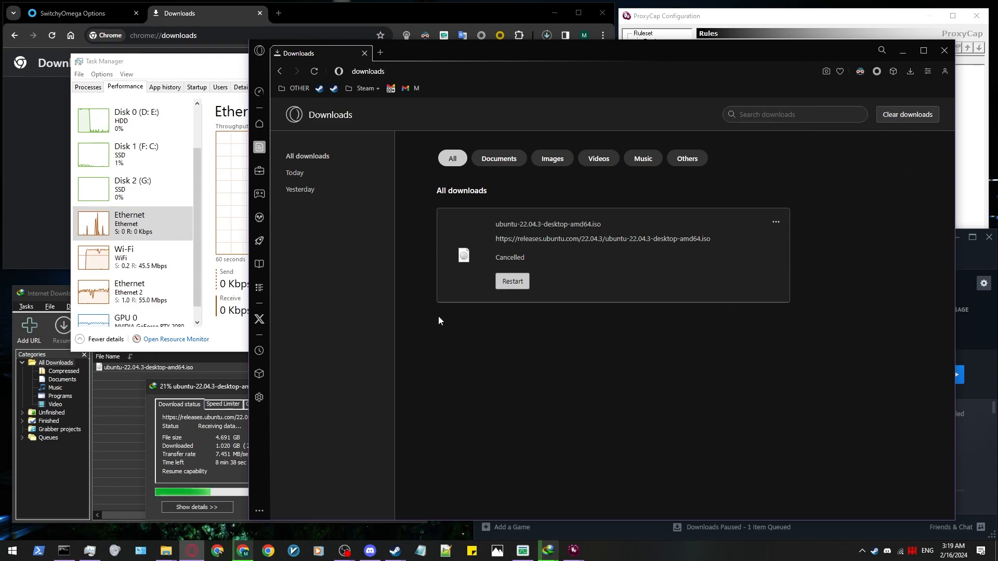
drag(603, 53, 651, 54)
double_click(568, 271)
click(239, 296)
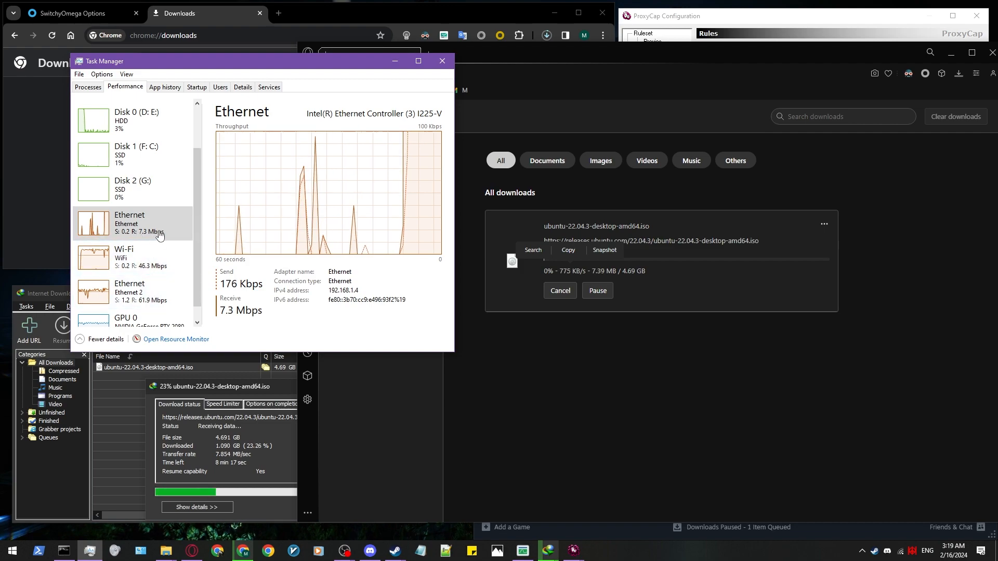
scroll(196, 239, down, 1)
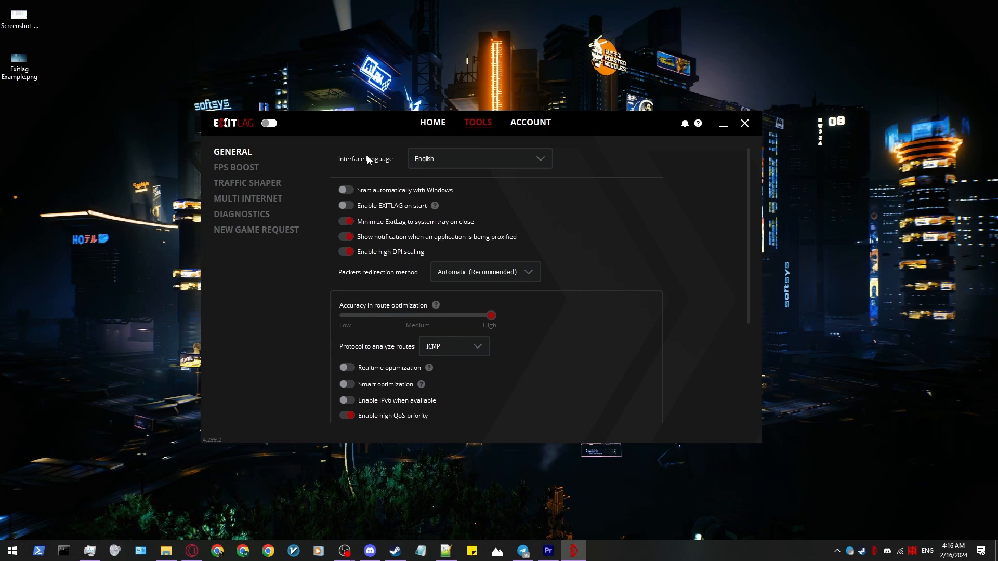
Review the network interfaces offered in ExitLag's multi internet settings.
click(249, 198)
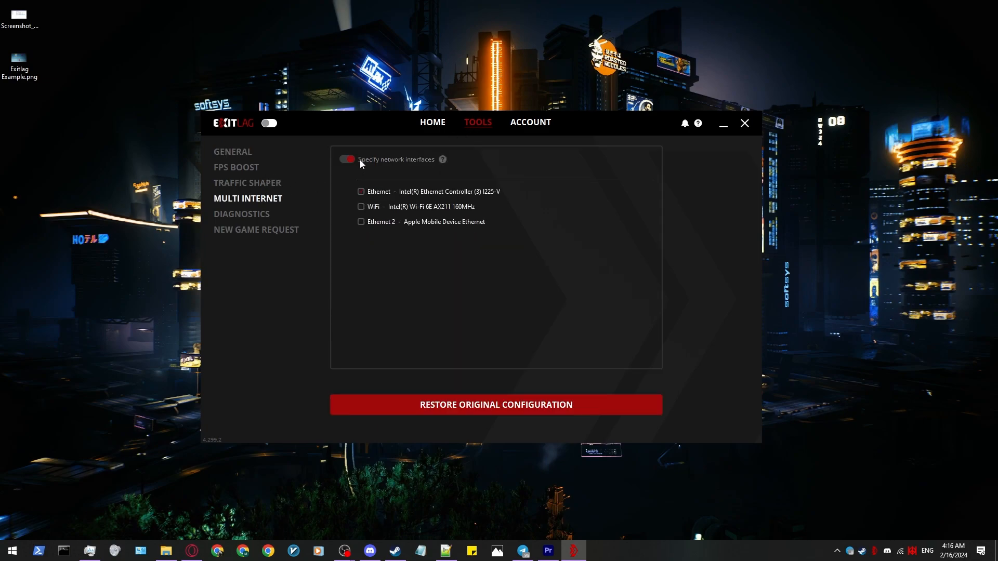
click(388, 190)
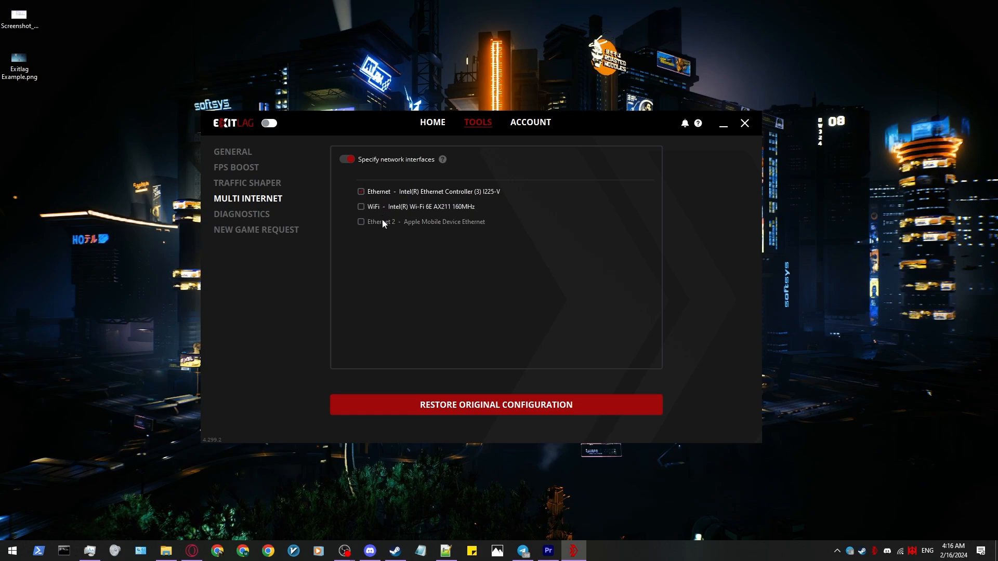
Search ExitLag's application list for "esc" and expand the game results.
click(434, 122)
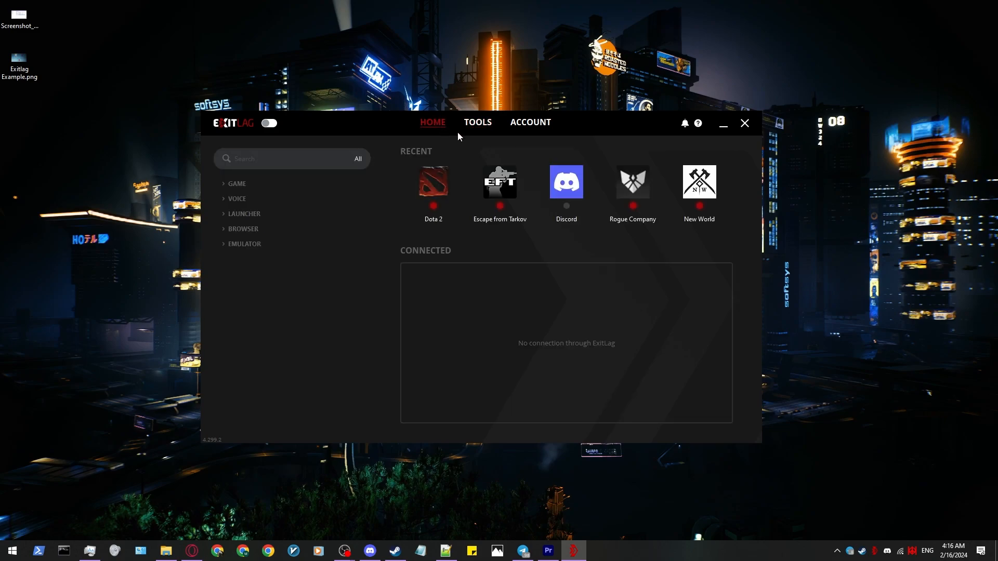
click(254, 159)
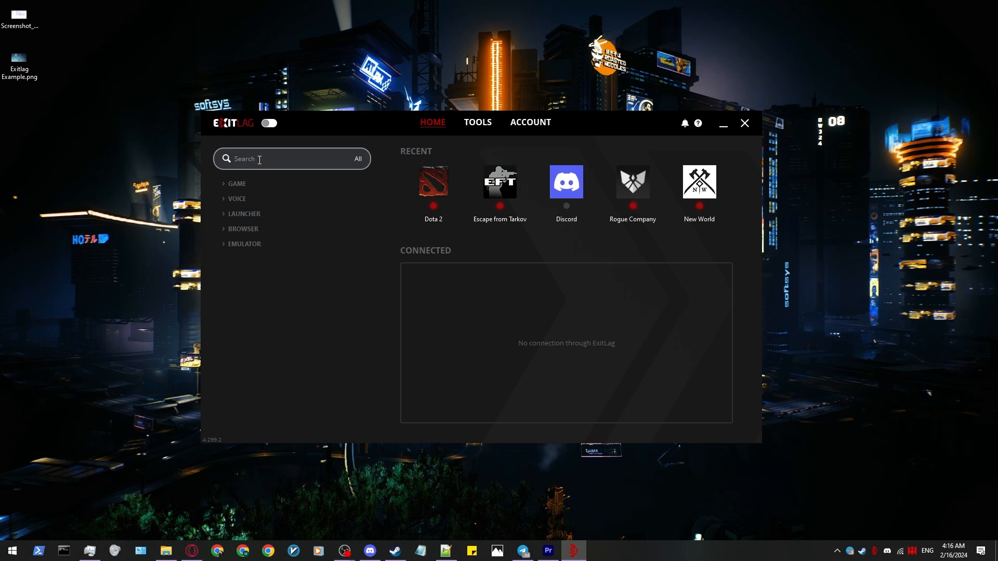
text(esc)
click(237, 184)
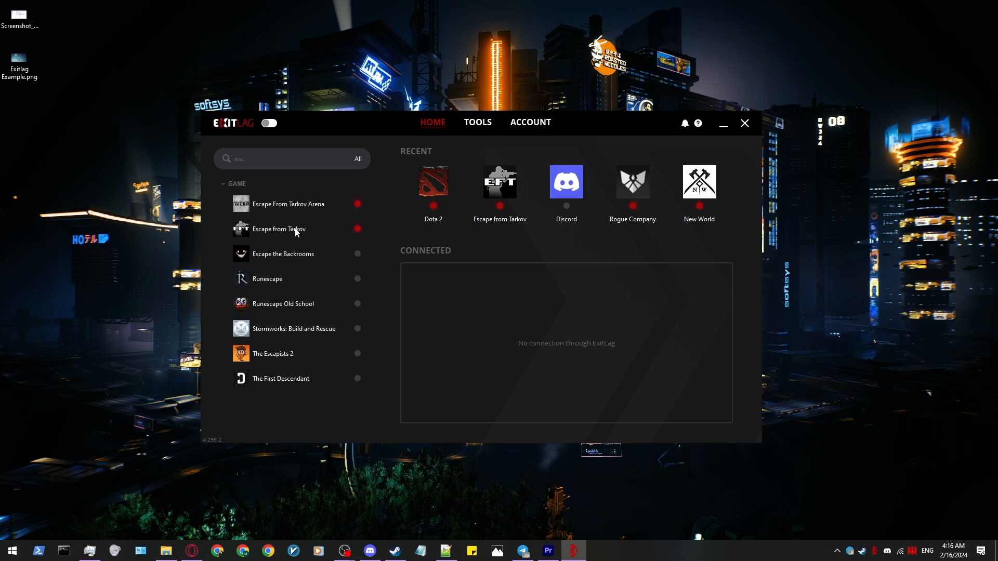
View Escape from Tarkov's advanced TCP and UDP route settings in ExitLag, close them unchanged and return to the home page.
click(296, 231)
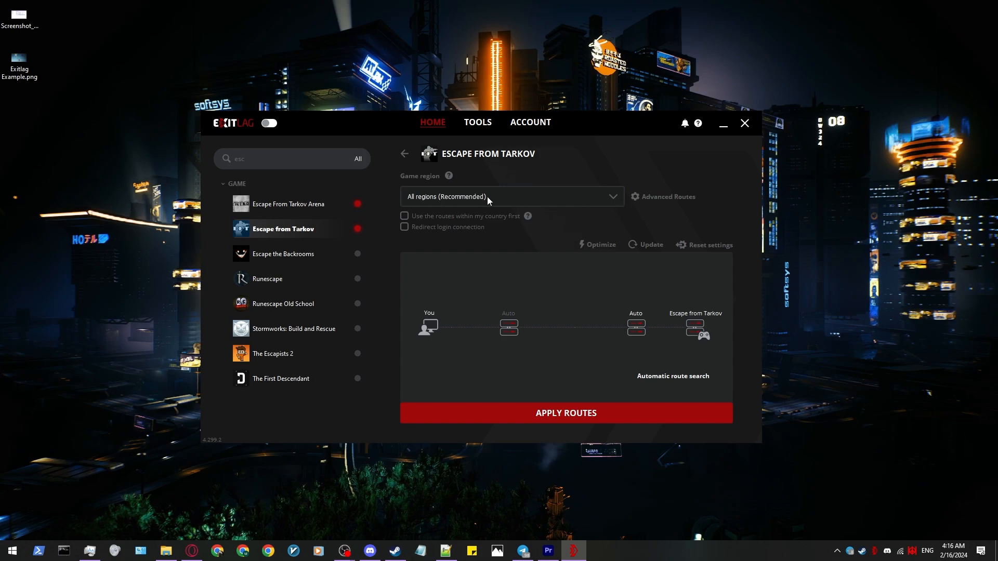
click(650, 198)
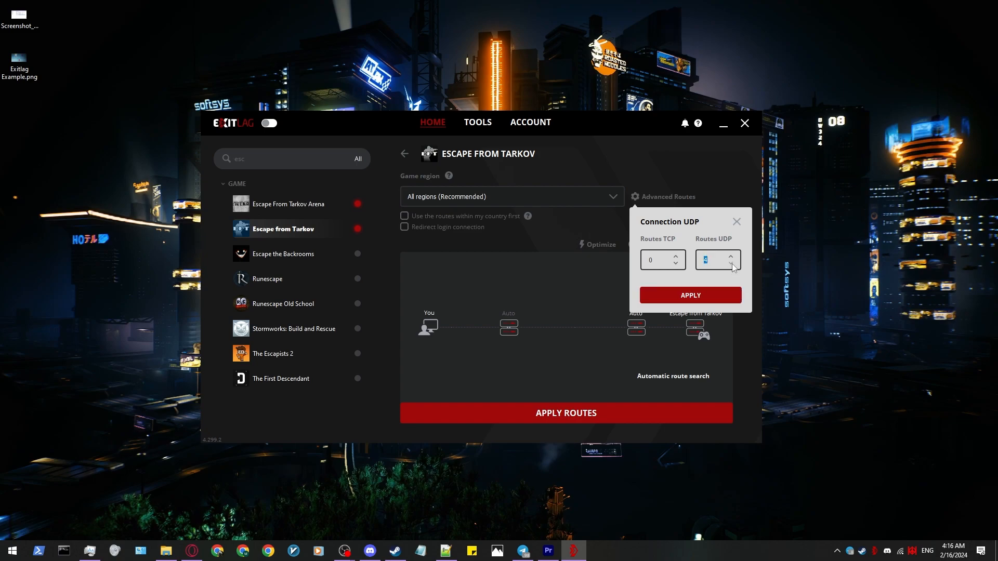
click(737, 221)
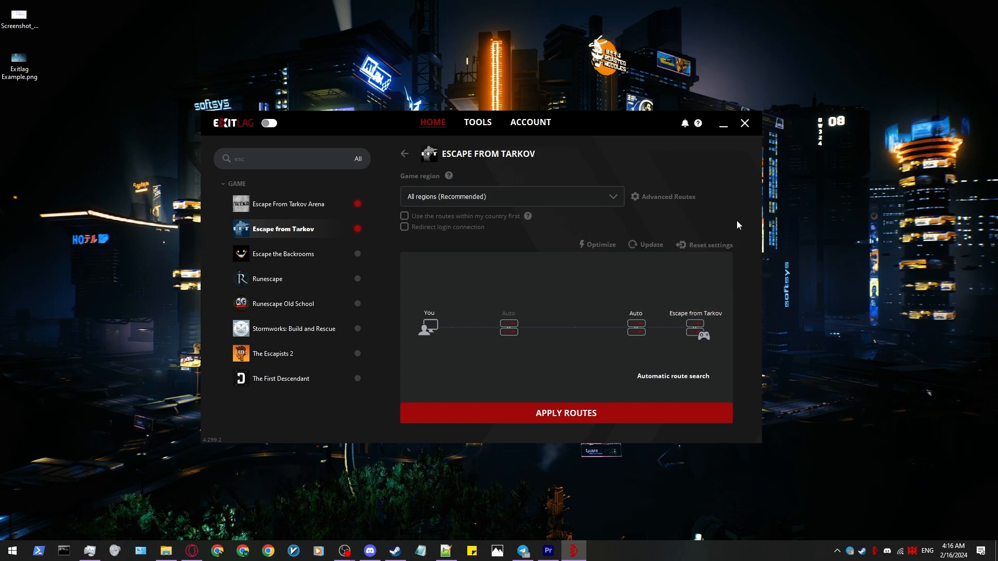
click(405, 155)
click(233, 186)
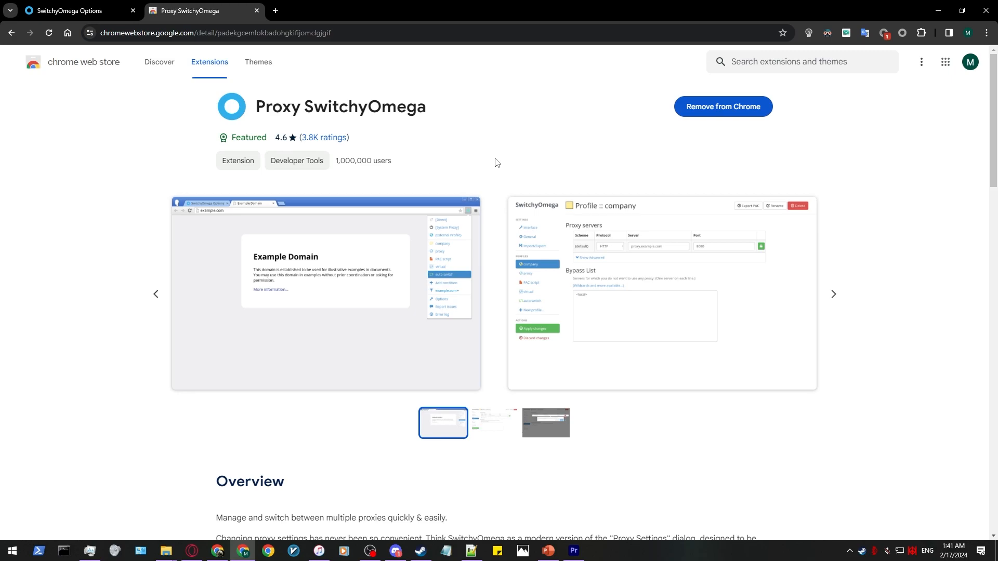
View the Proxy SwitchyOmega extension page in the Chrome Web Store and highlight its web address.
drag(258, 111, 405, 119)
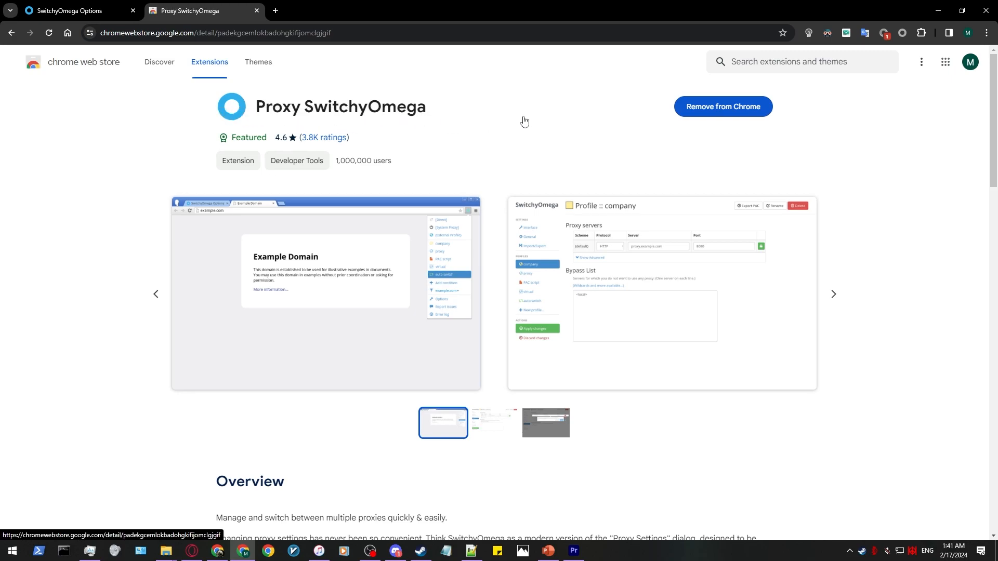
click(380, 33)
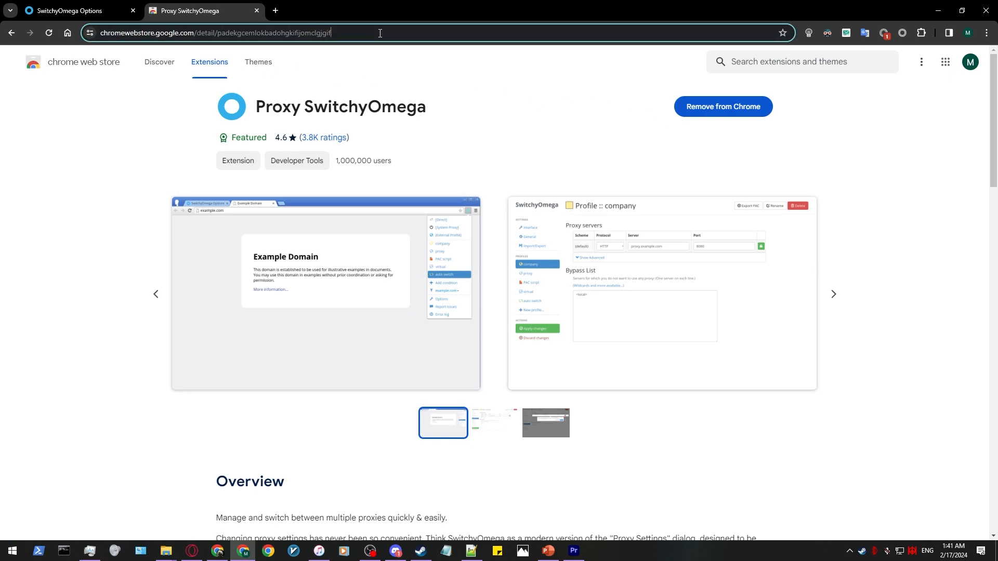
key(ctrl+a)
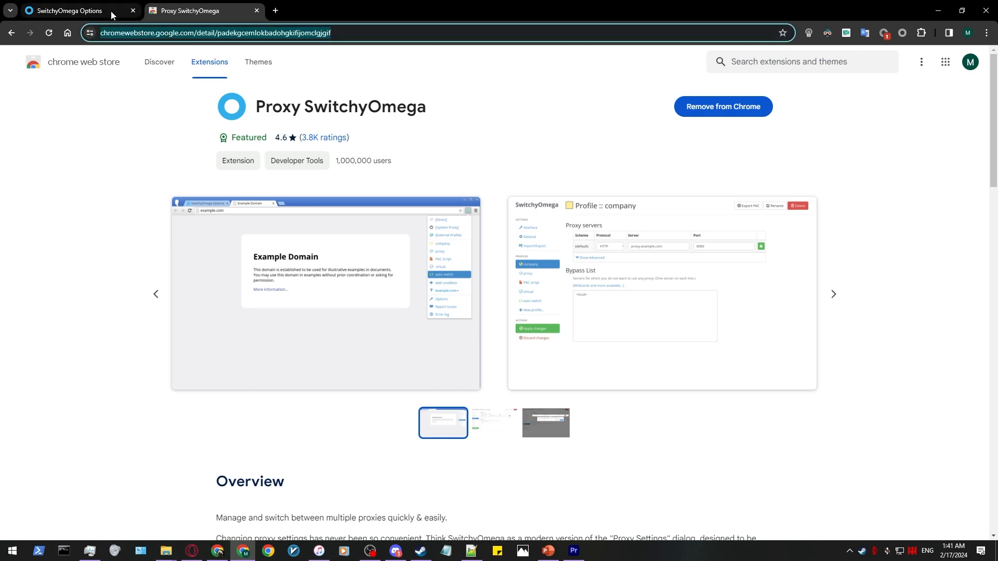
Open SwitchyOmega's options and review the protocol, server and port of the Adaptor 1, Adaptor 2 and Adaptor 3 profiles.
click(902, 33)
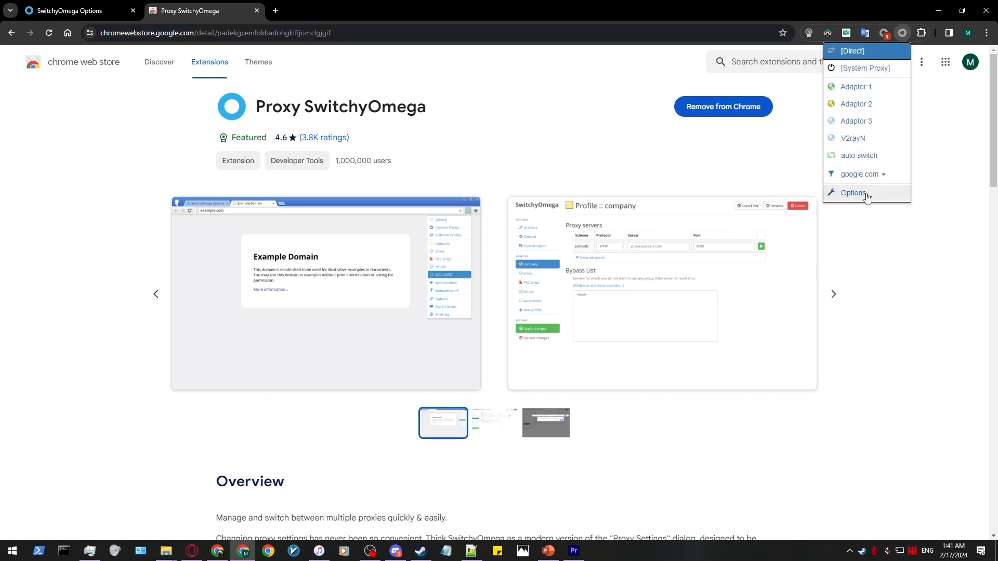
click(853, 193)
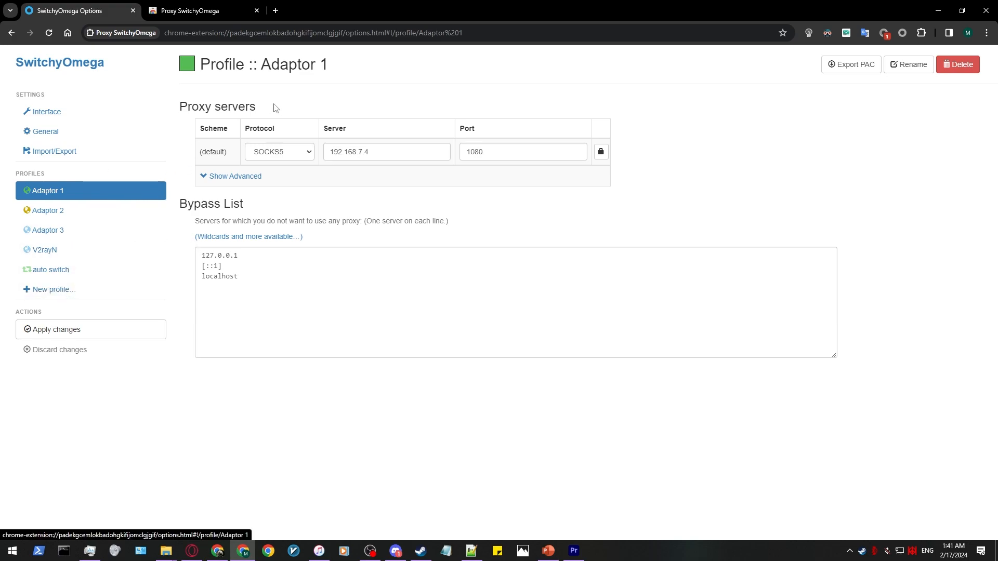
click(79, 212)
click(88, 229)
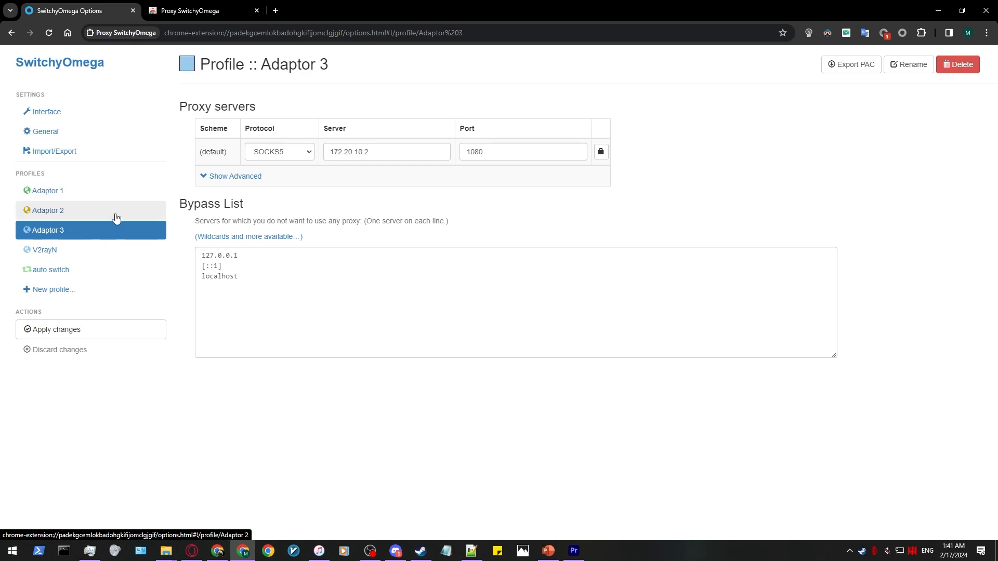
click(305, 156)
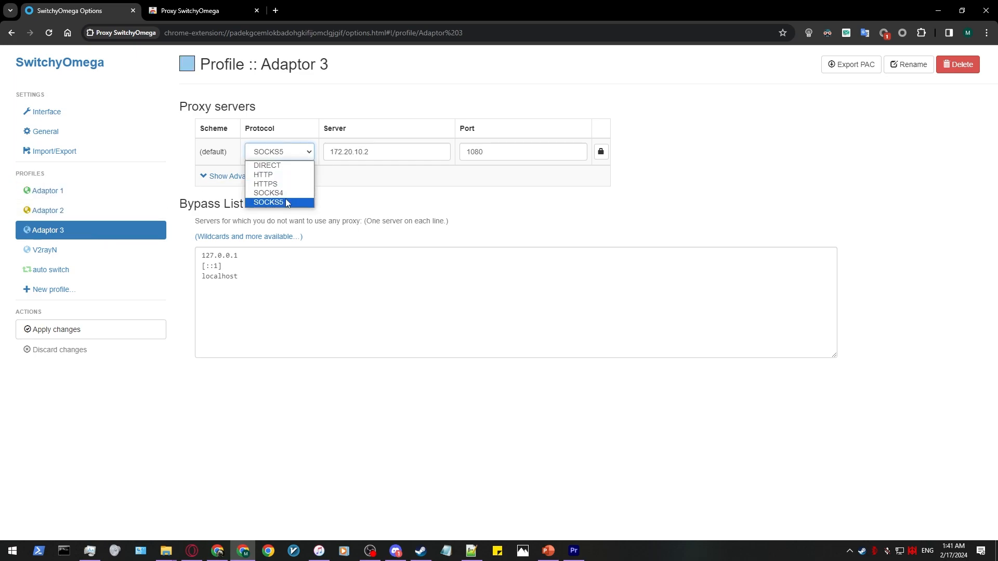
click(384, 150)
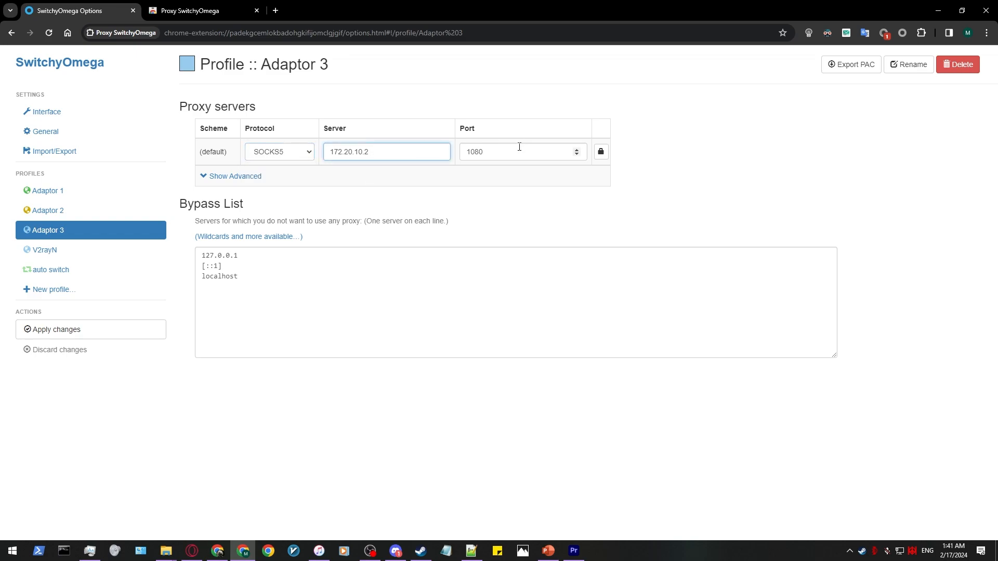
click(94, 210)
click(98, 192)
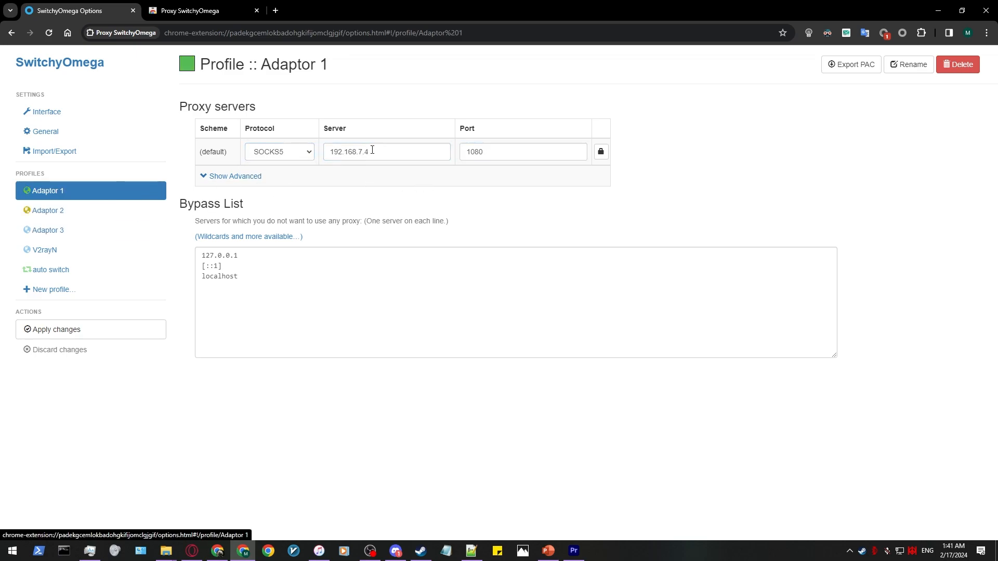
Switch Chrome's active SwitchyOmega profile to Adaptor 2 and then to Adaptor 3.
click(902, 33)
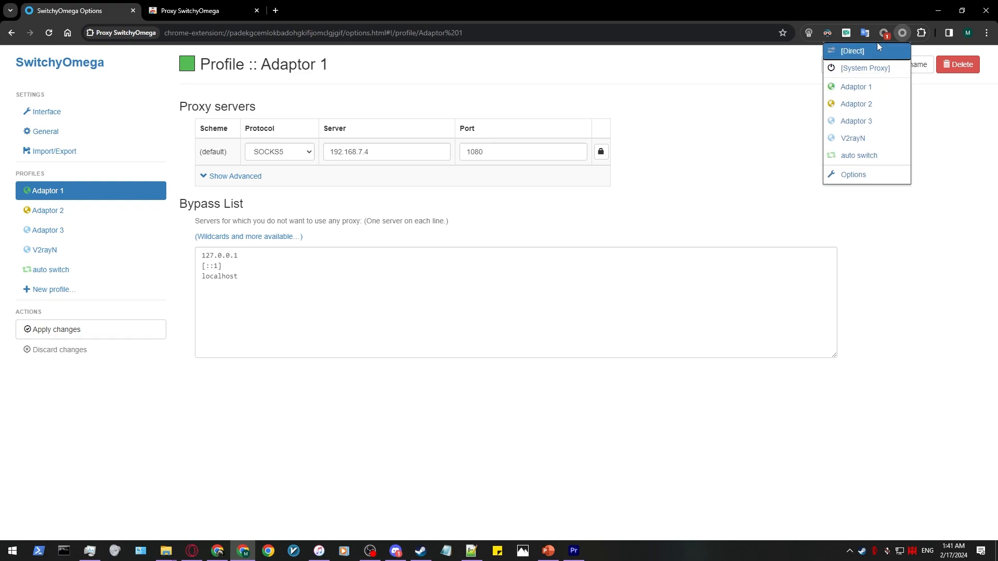
click(857, 108)
click(902, 32)
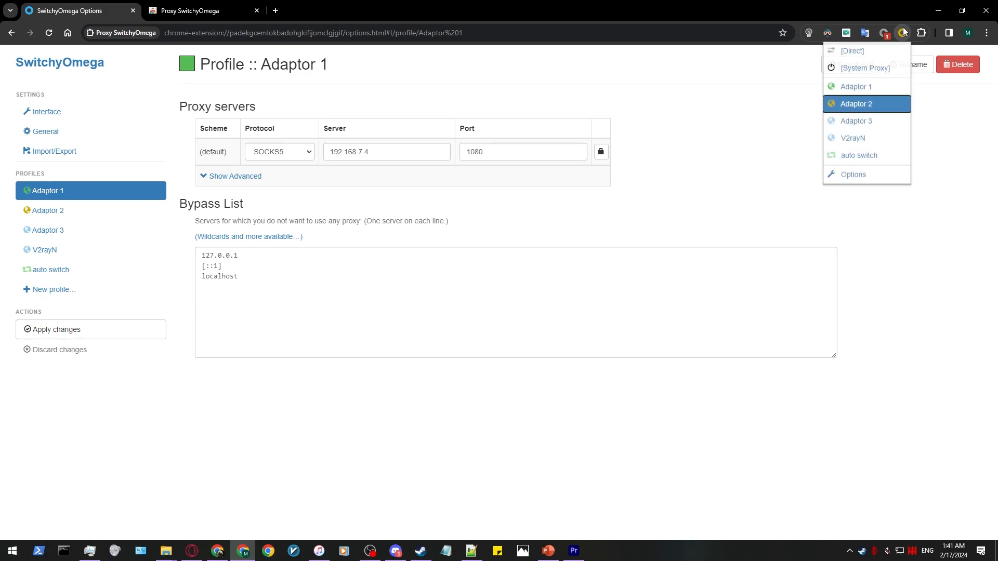
click(867, 122)
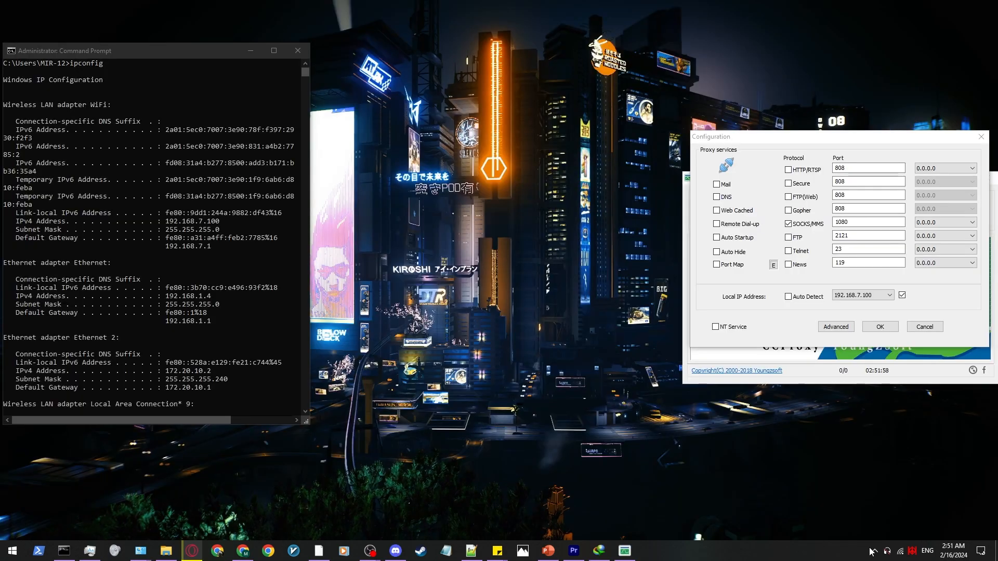
Open the Proxifier window from the background and create a new default profile.
click(874, 550)
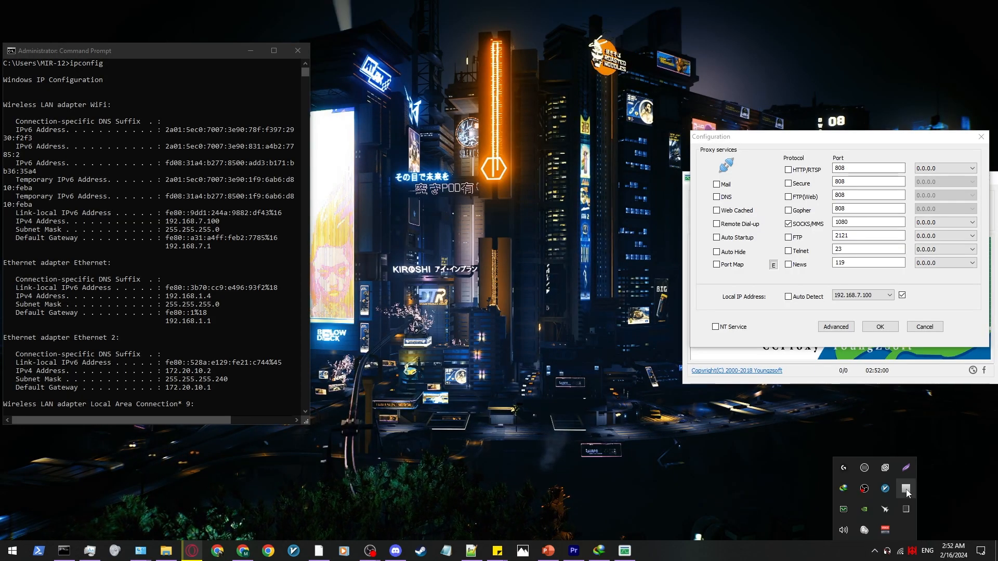
double_click(906, 488)
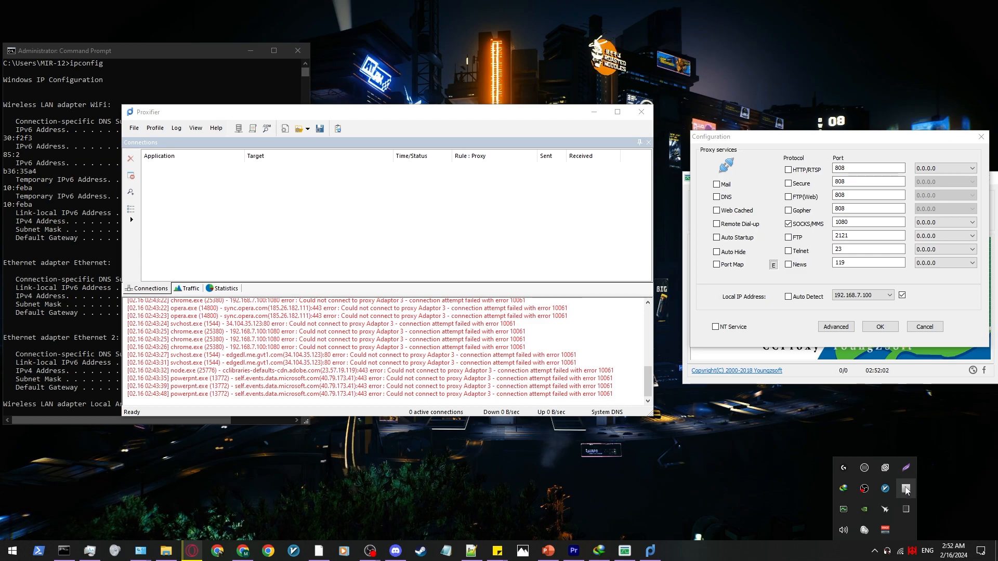
click(155, 128)
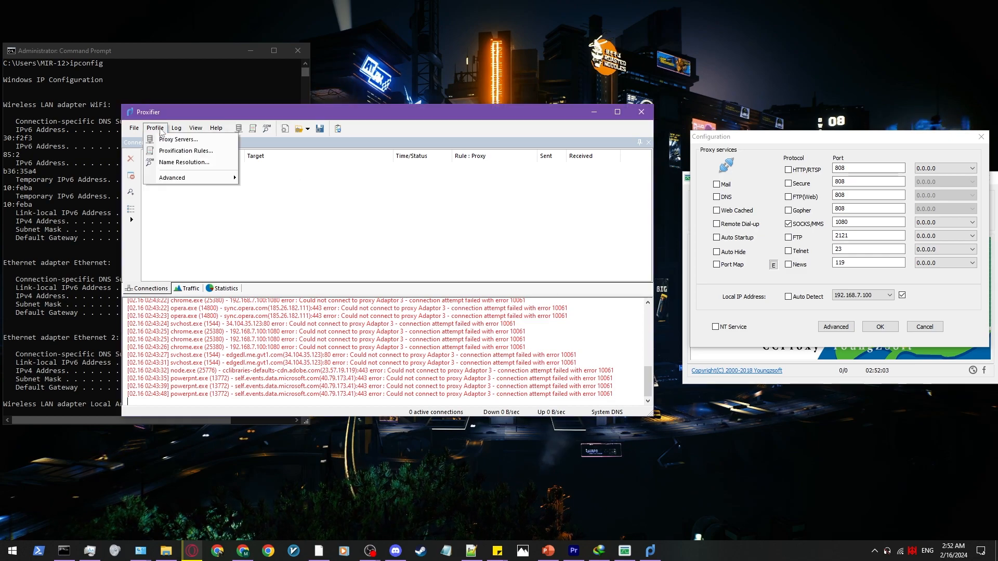
click(133, 130)
click(133, 129)
click(158, 140)
click(417, 288)
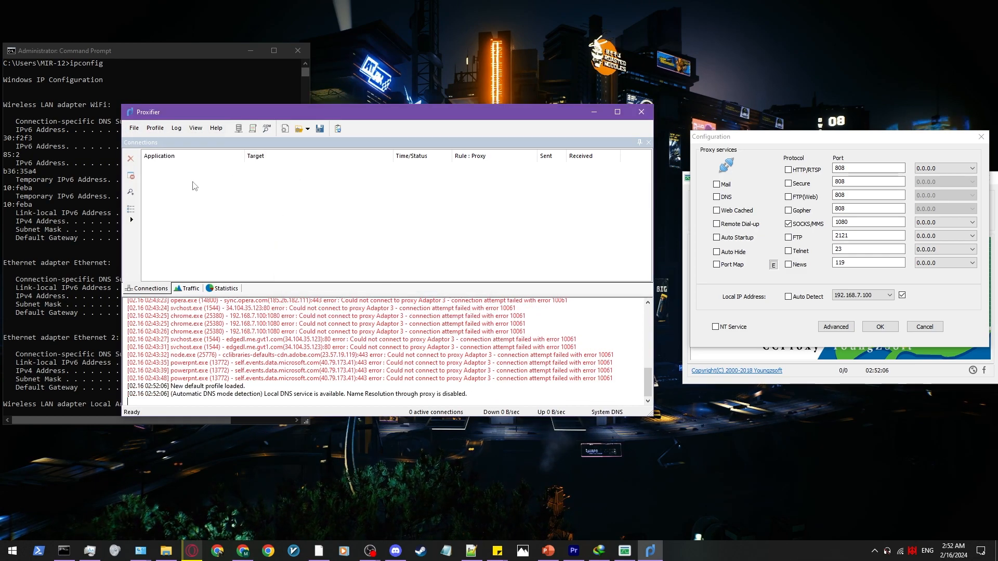
Add a Proxifier proxy server with Ethernet 2's IPv4 address 172.20.10.2, protocol SOCKS Version 5 and port 1080.
click(154, 128)
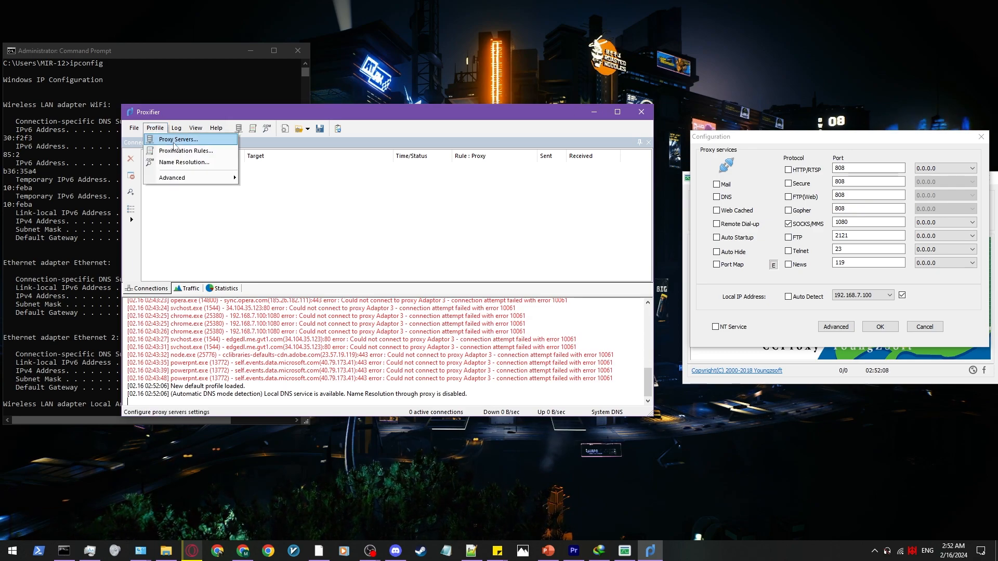
click(177, 140)
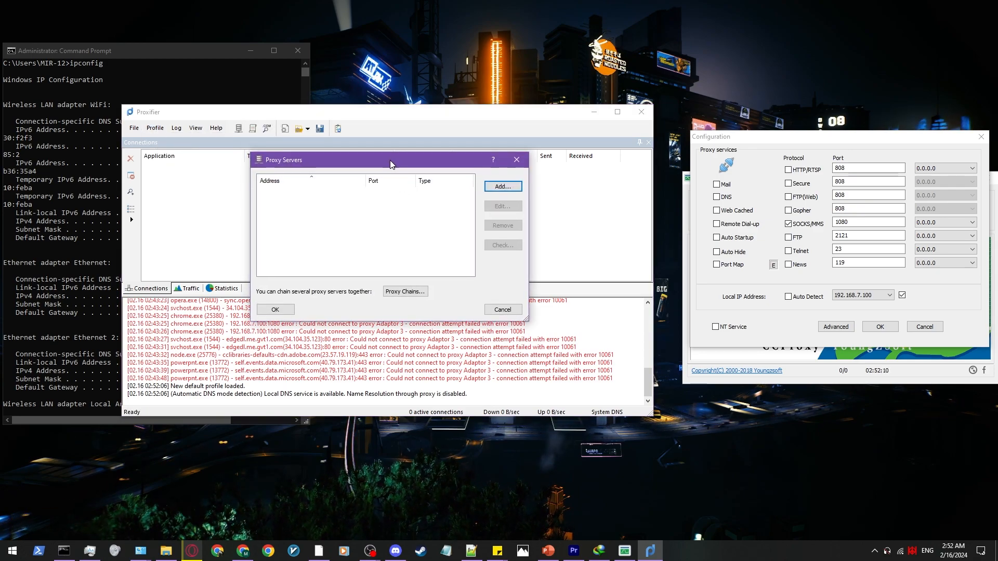
click(504, 188)
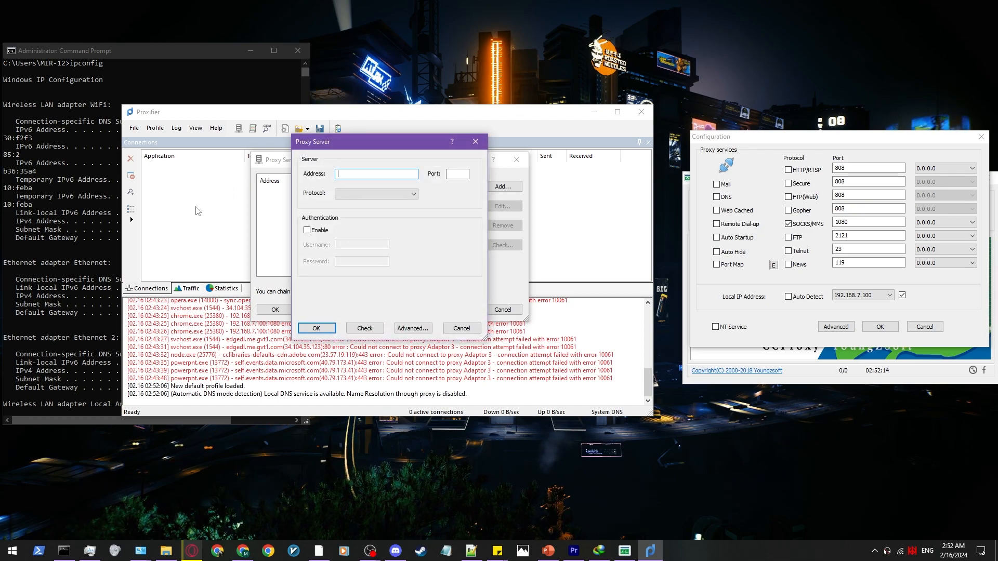
drag(413, 147, 448, 144)
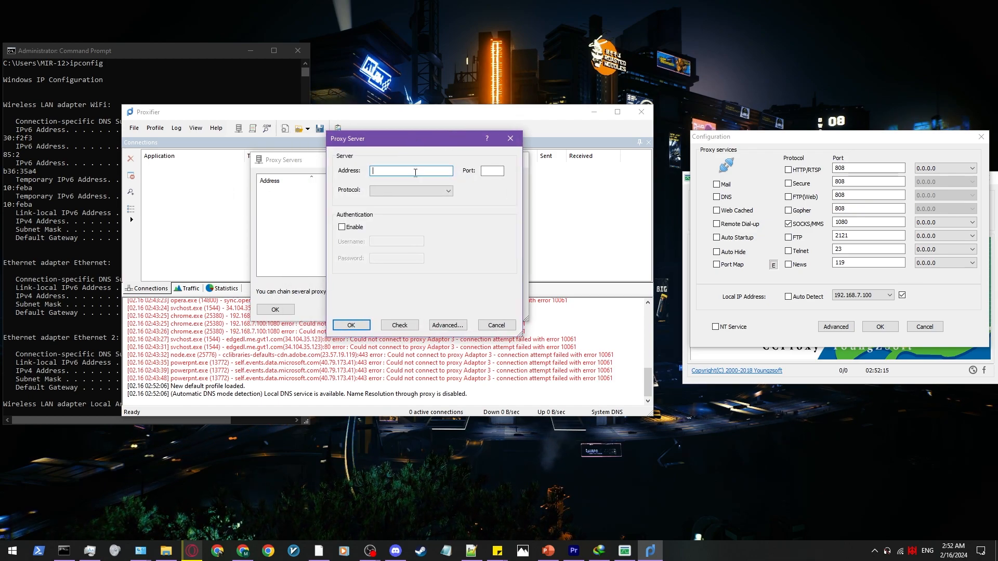
click(85, 256)
mouse_move(171, 371)
mouse_down()
mouse_move(204, 371)
mouse_move(165, 373)
mouse_up()
key(ctrl+c)
click(394, 169)
key(ctrl+v)
click(406, 191)
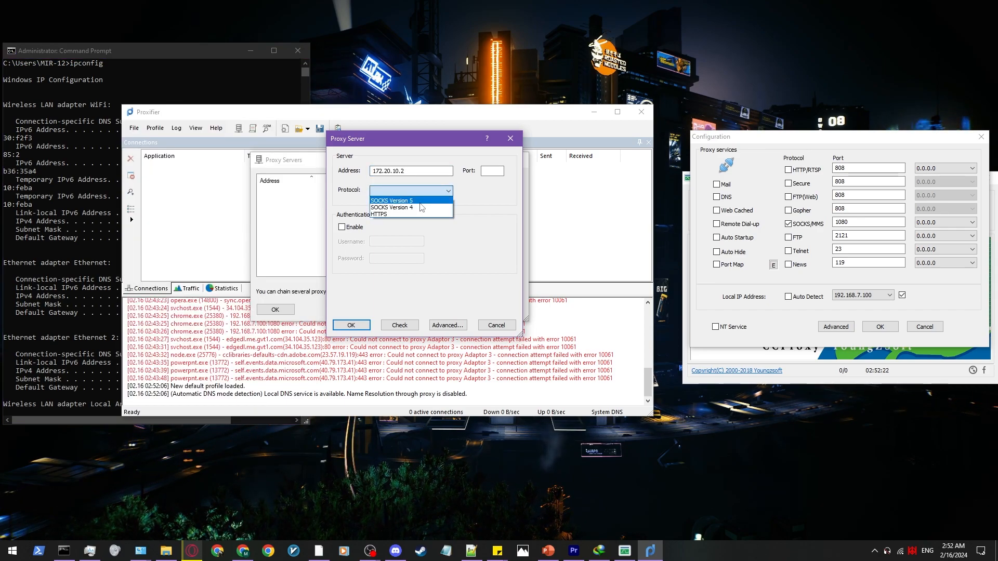
click(420, 202)
click(486, 171)
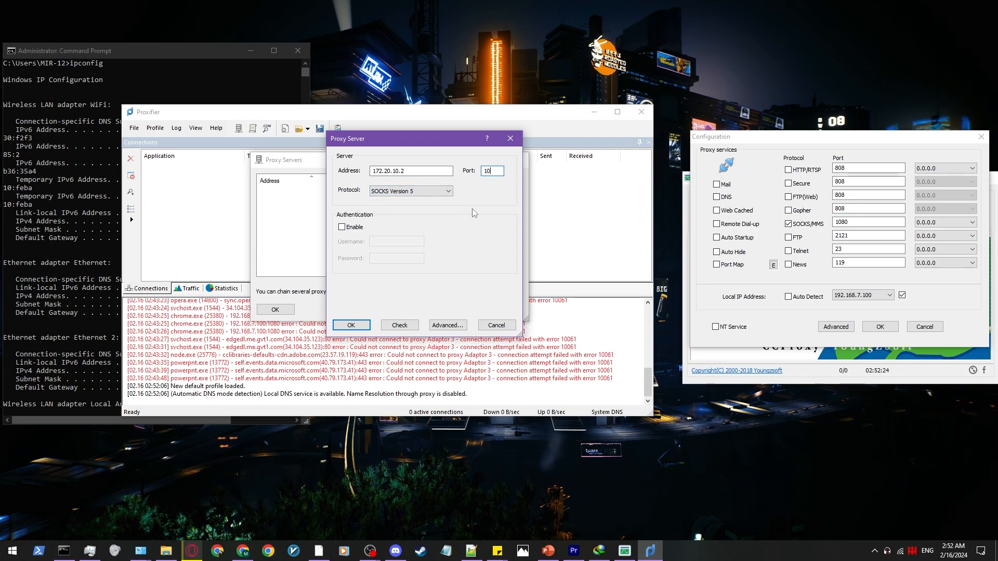
Turn off the proxy's username and password prompts, label it "Adaptor 3", and save it without making it the default proxy.
click(447, 326)
click(390, 219)
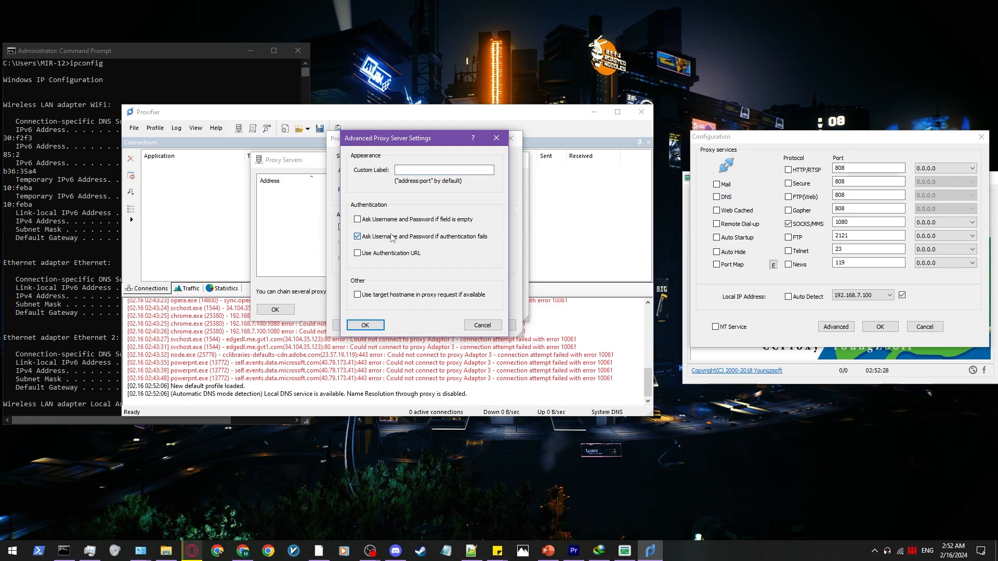
click(418, 171)
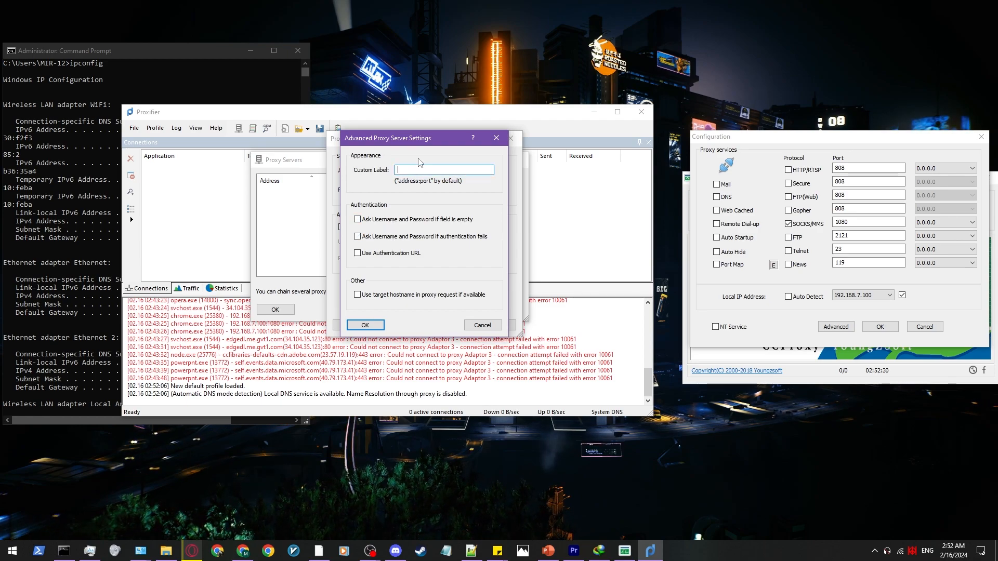
text(Adap)
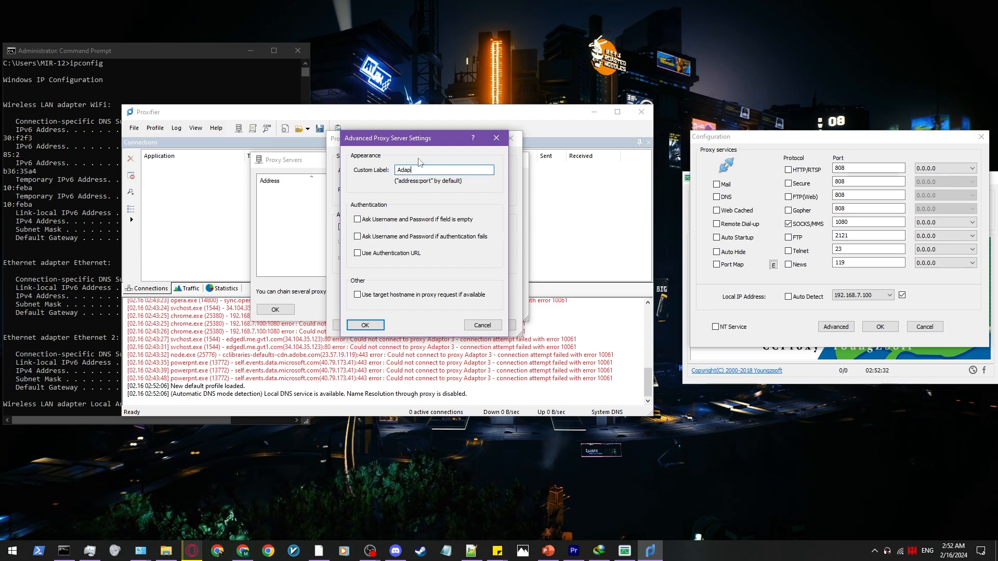
text(tor 3)
click(369, 325)
click(366, 326)
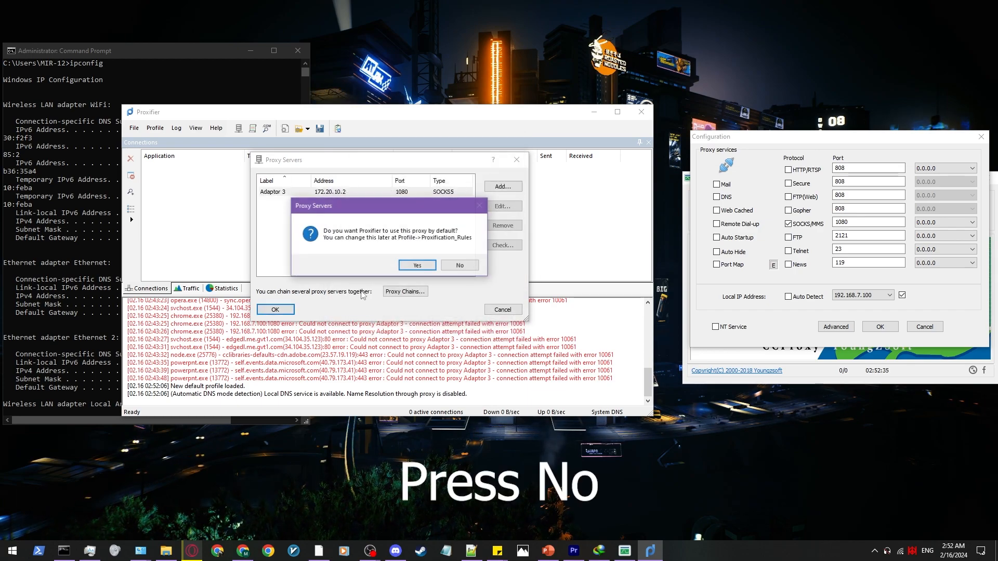
click(460, 266)
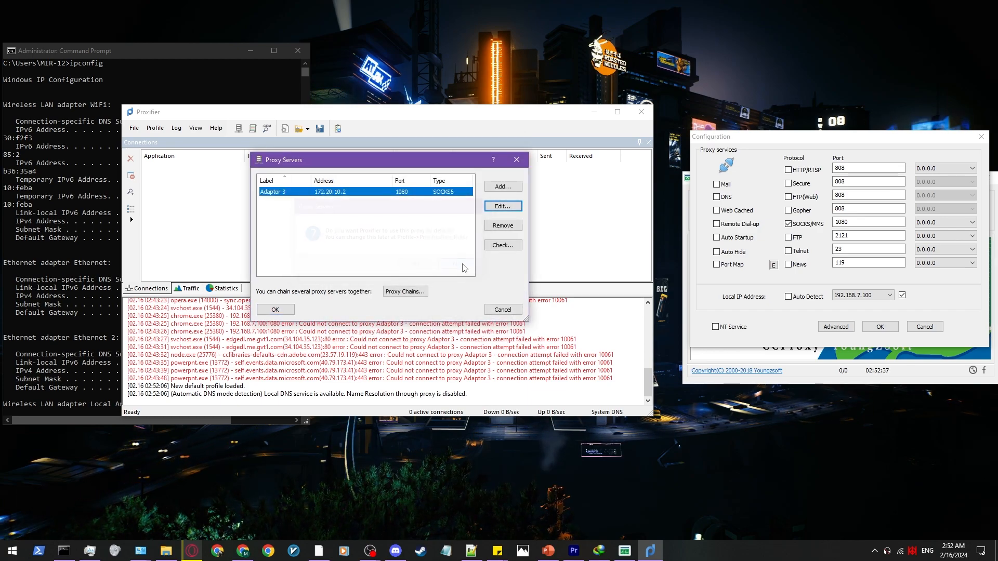
Enter another proxy server with the WiFi adapter's IPv4 address 192.168.7.100, protocol SOCKS Version 5 and port 1080.
click(492, 189)
click(76, 305)
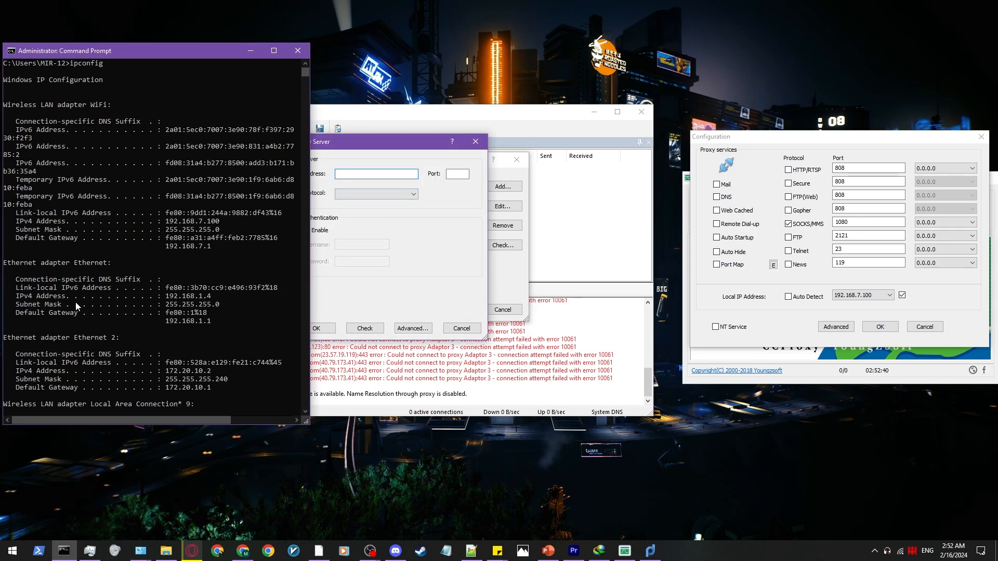
drag(219, 223, 174, 227)
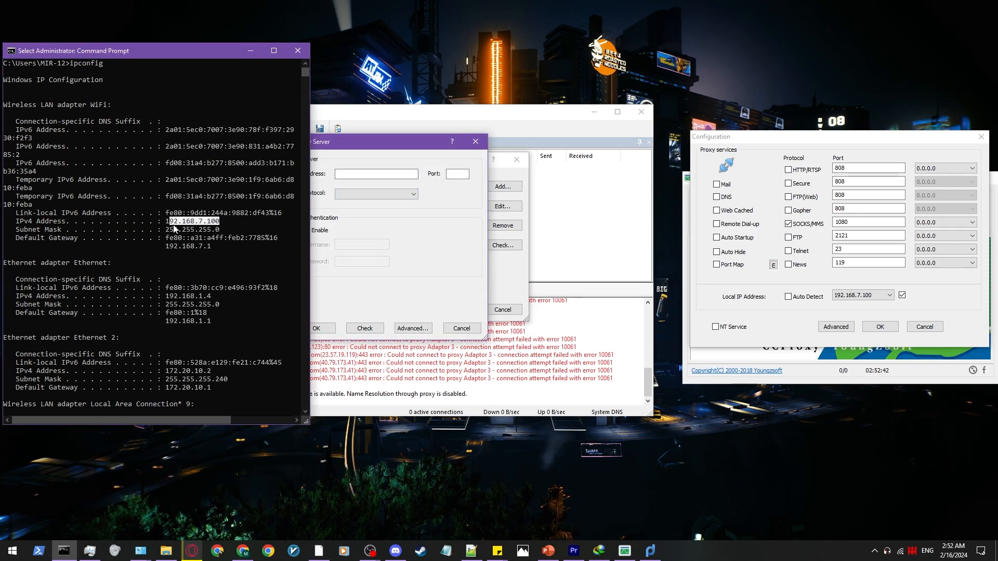
key(ctrl+c)
click(383, 175)
key(ctrl+v)
click(371, 194)
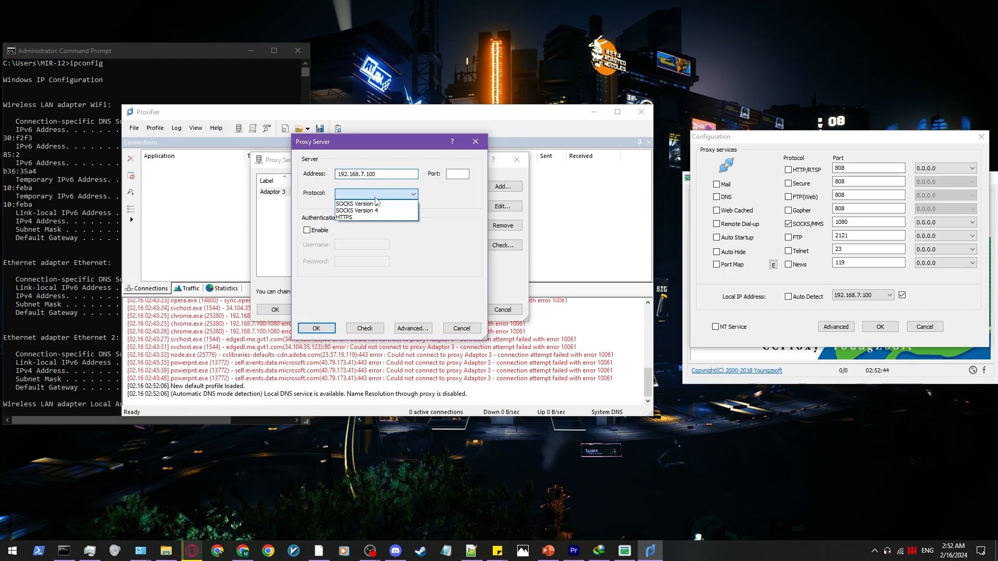
click(371, 204)
click(457, 175)
text(1080)
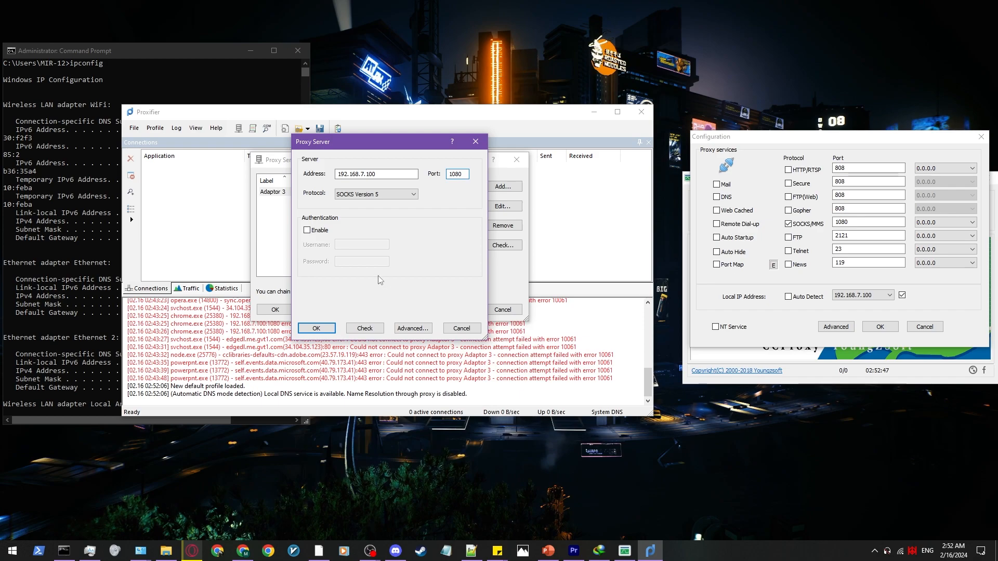
Label the 192.168.7.100 proxy "Adaptor 2", save the proxy server list, and decline editing the proxification rules.
click(398, 328)
text(Adaptor 2)
click(345, 329)
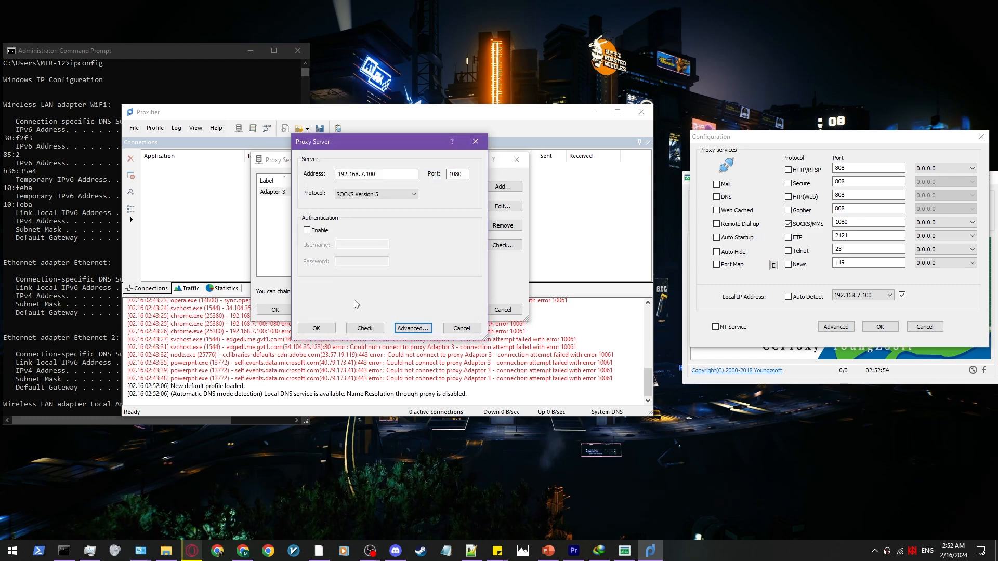
click(316, 328)
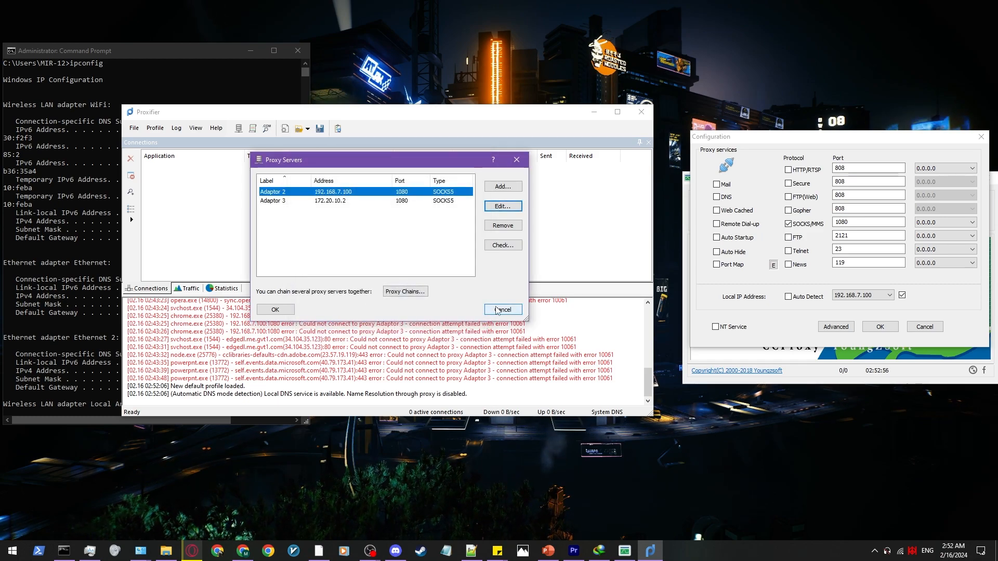
click(279, 310)
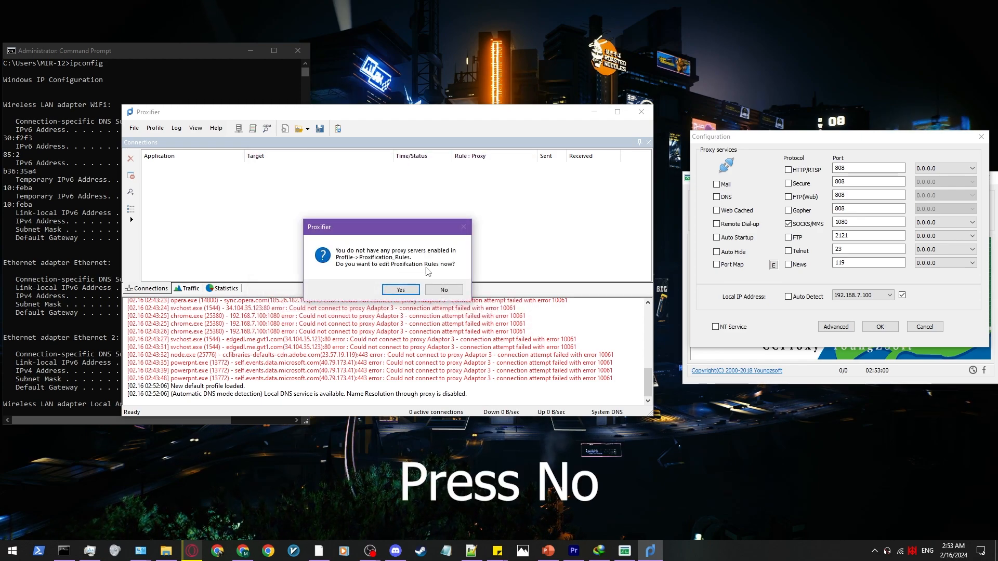
click(445, 290)
Add a proxification rule named "Steam" that applies to the application steam.exe.
click(155, 128)
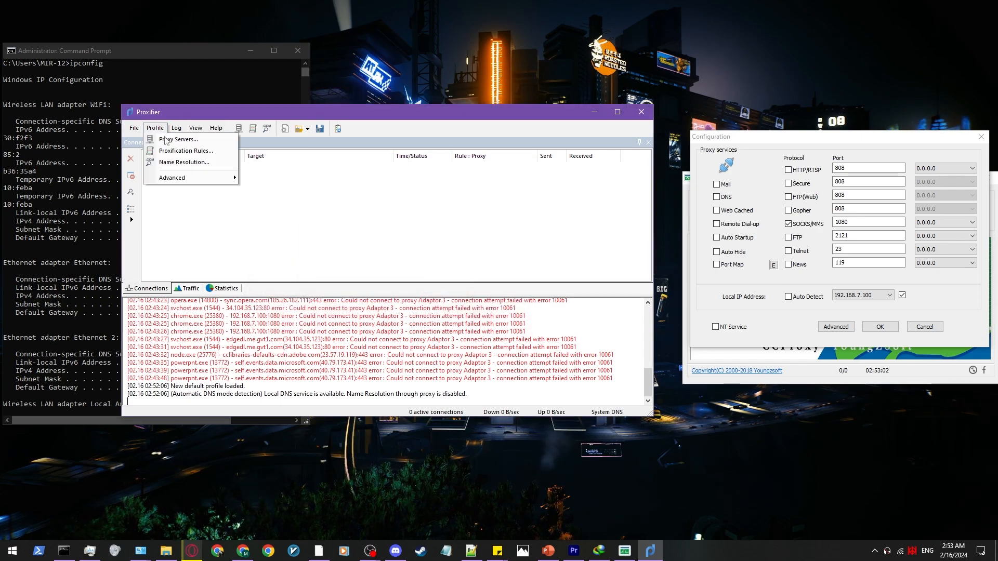
click(180, 155)
drag(331, 131, 429, 145)
click(200, 296)
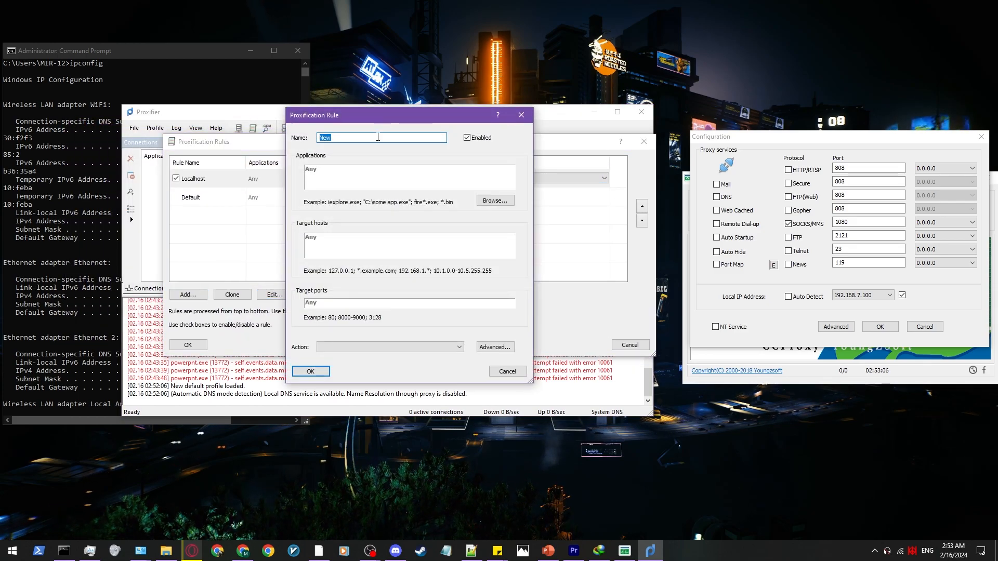
click(494, 201)
double_click(413, 225)
double_click(411, 299)
double_click(351, 138)
text(Steam)
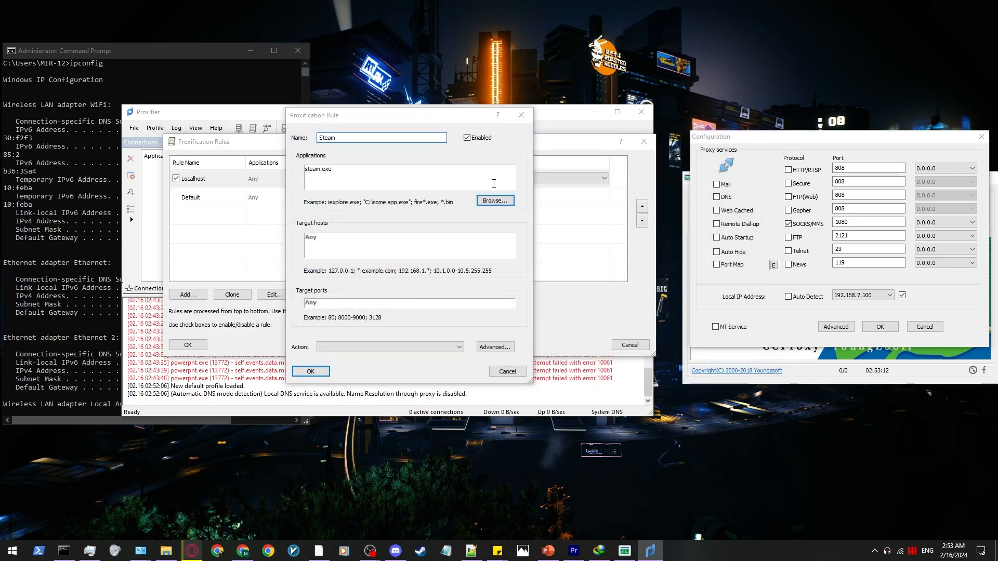
Set the Steam rule's action to Proxy SOCKS5 Adaptor 3 and save the rule.
click(454, 347)
click(406, 362)
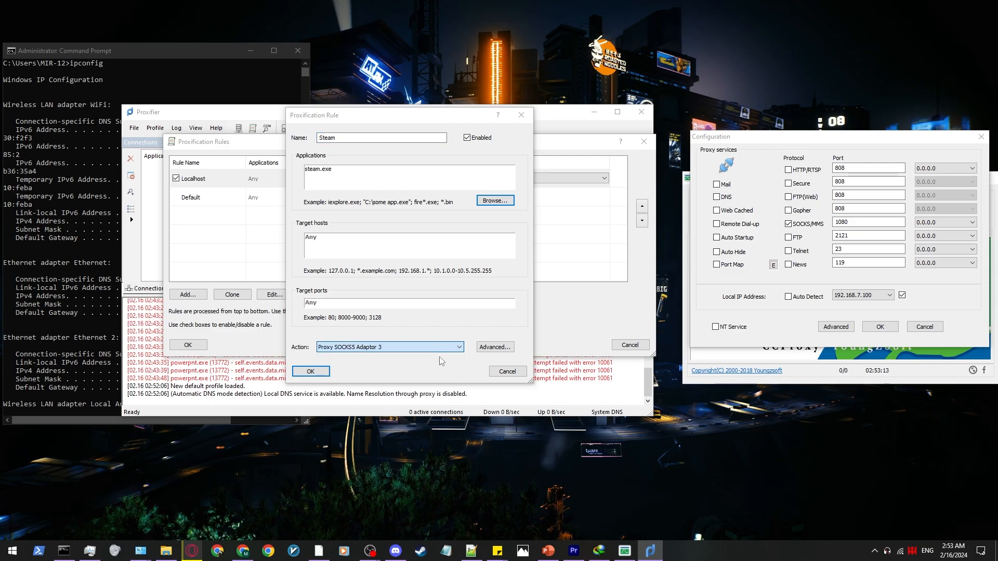
click(311, 372)
Add another proxification rule named "EFT" for EscapeFromTarkov.exe, chosen from the EFT folder on SSD2 (G:).
click(188, 294)
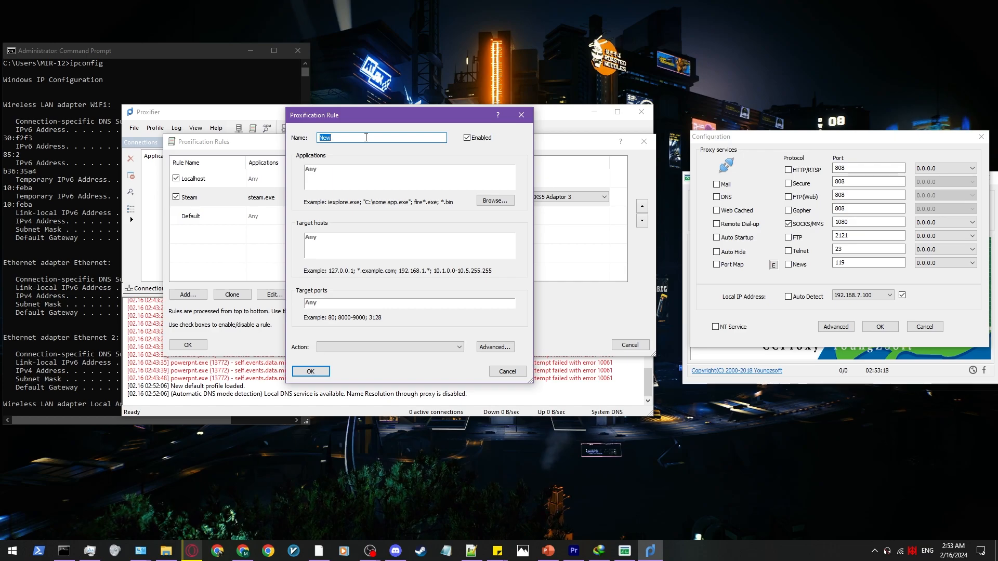
text(IDM)
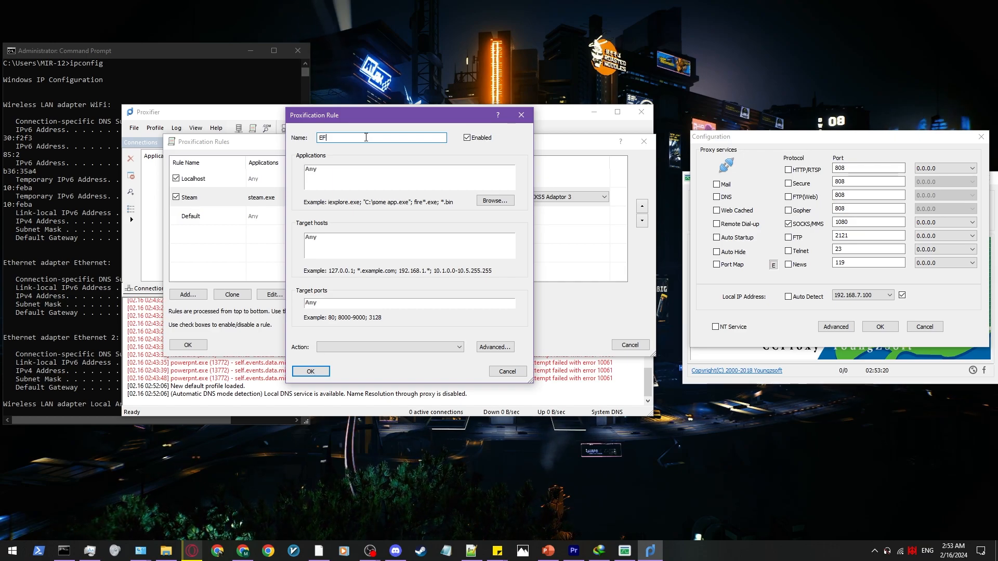
click(498, 203)
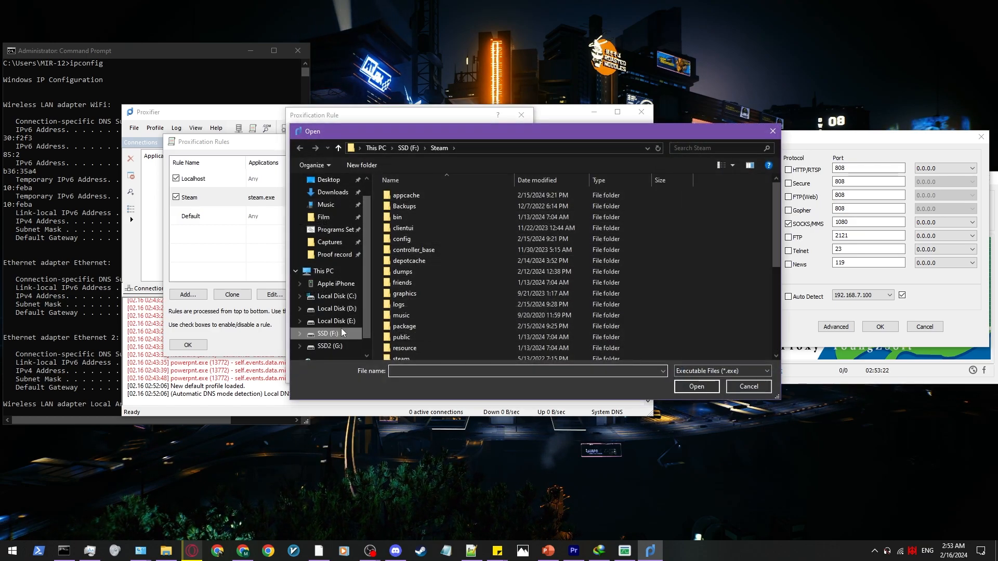
click(327, 345)
double_click(417, 219)
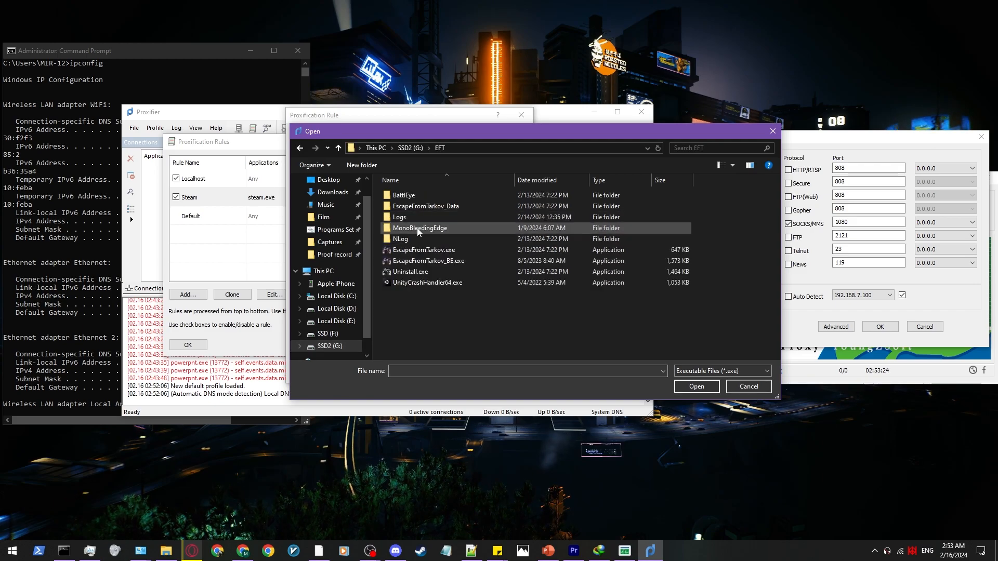
click(421, 250)
click(696, 388)
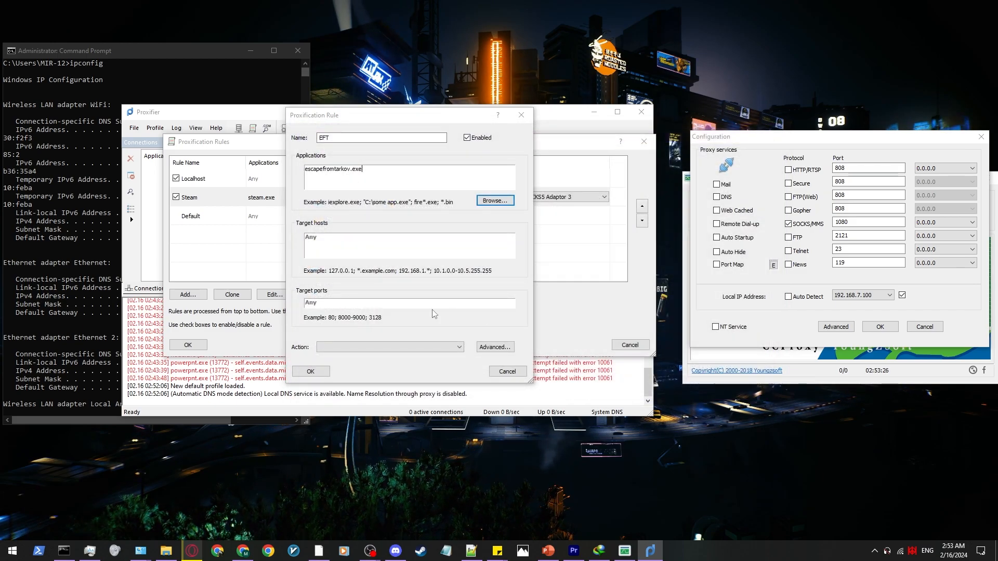
Set the EFT rule's action to Proxy SOCKS5 Adaptor 2, save the rule, and apply the proxification rules.
click(343, 346)
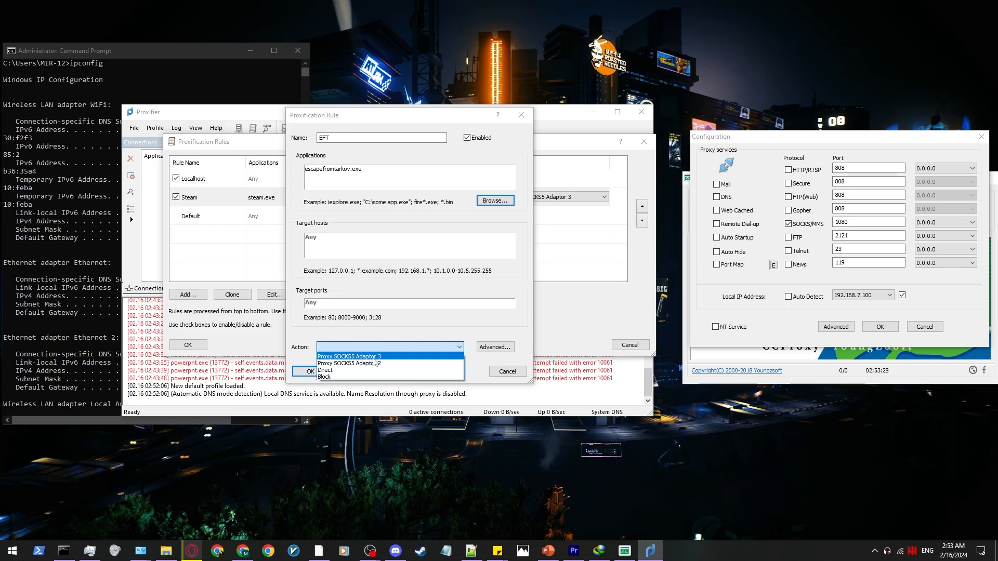
click(374, 356)
click(377, 347)
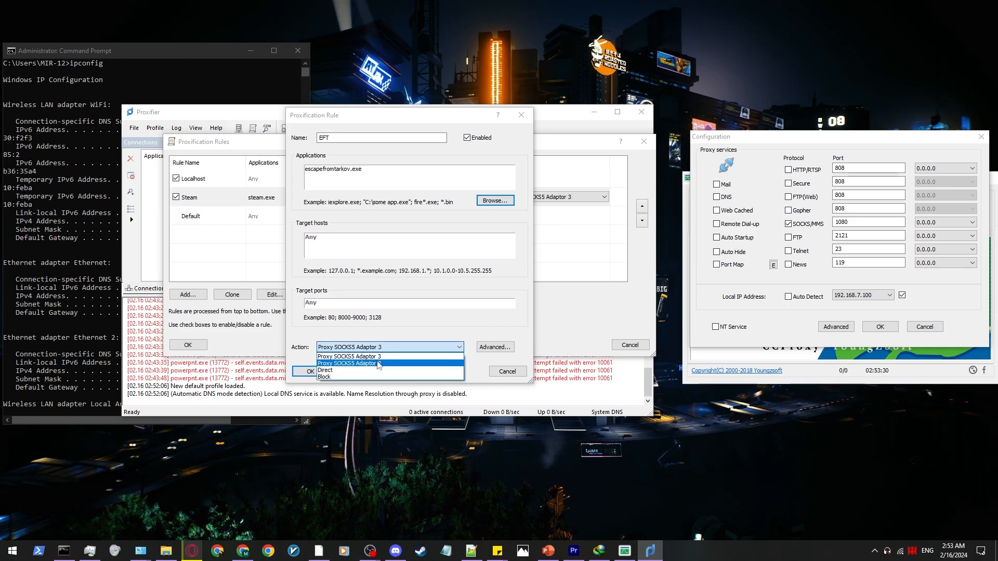
click(364, 364)
click(318, 372)
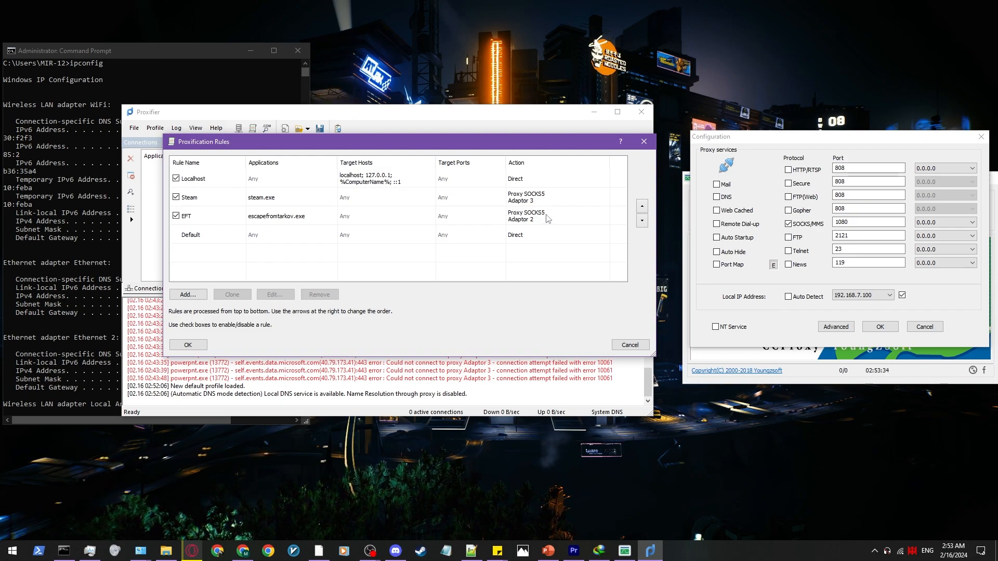
click(196, 343)
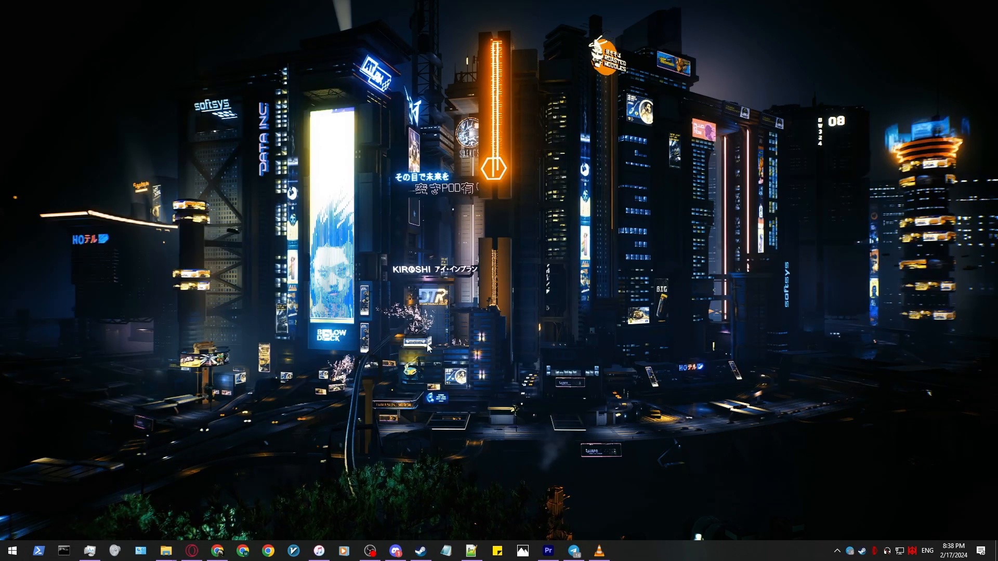
Search Windows for Discord, open its shortcut's file location, and go on to the installation folder the shortcut points to.
key(super)
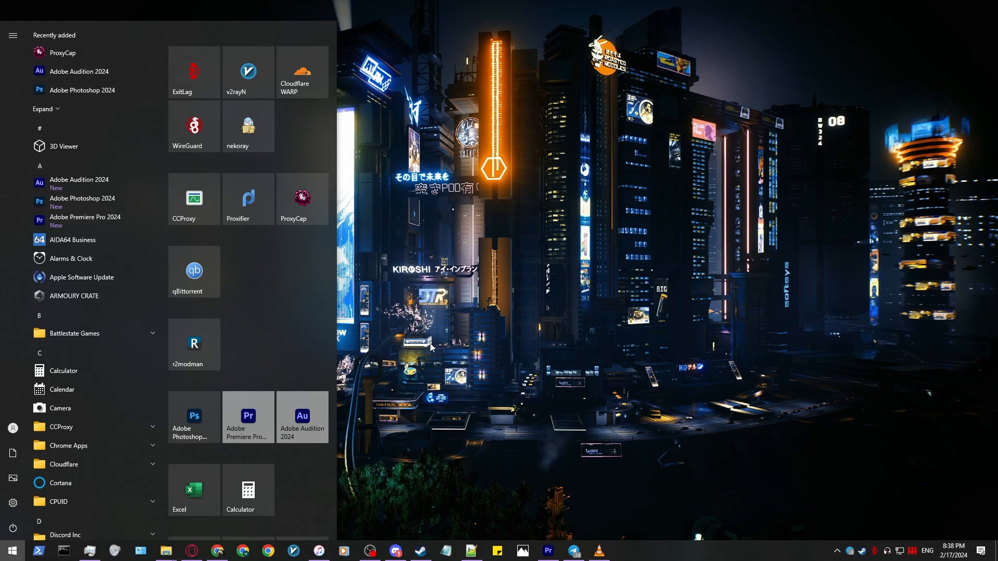
text(Di)
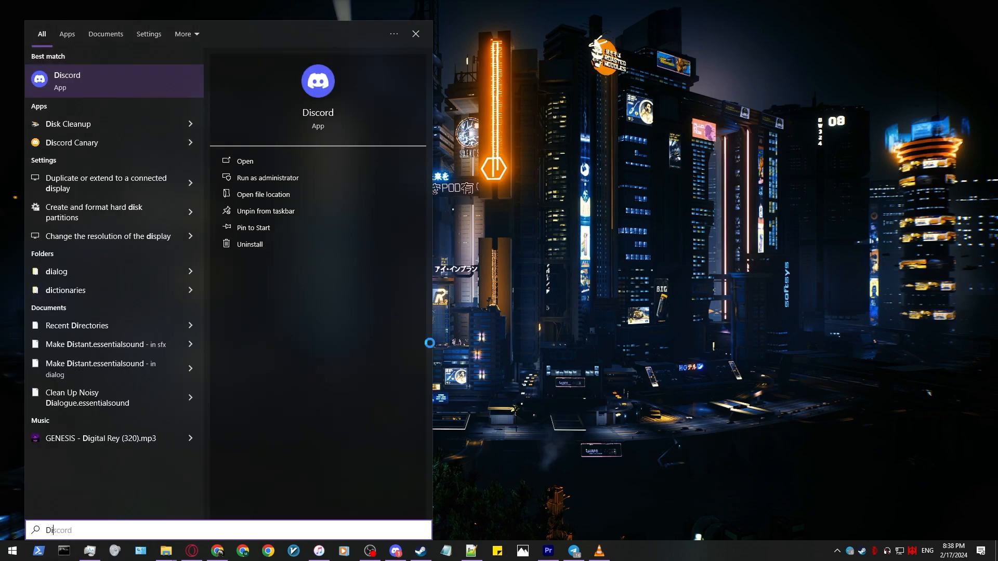
click(275, 196)
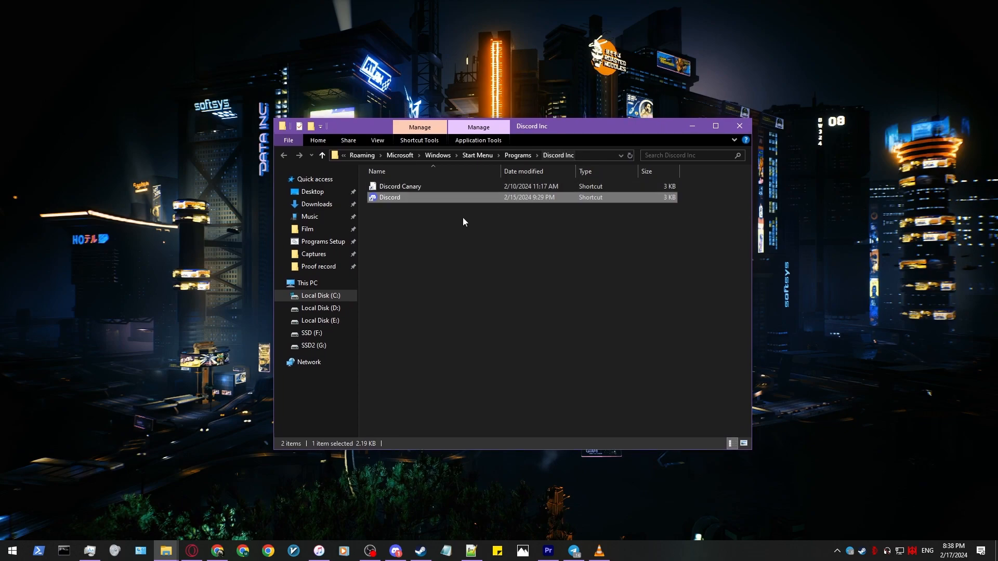
click(464, 222)
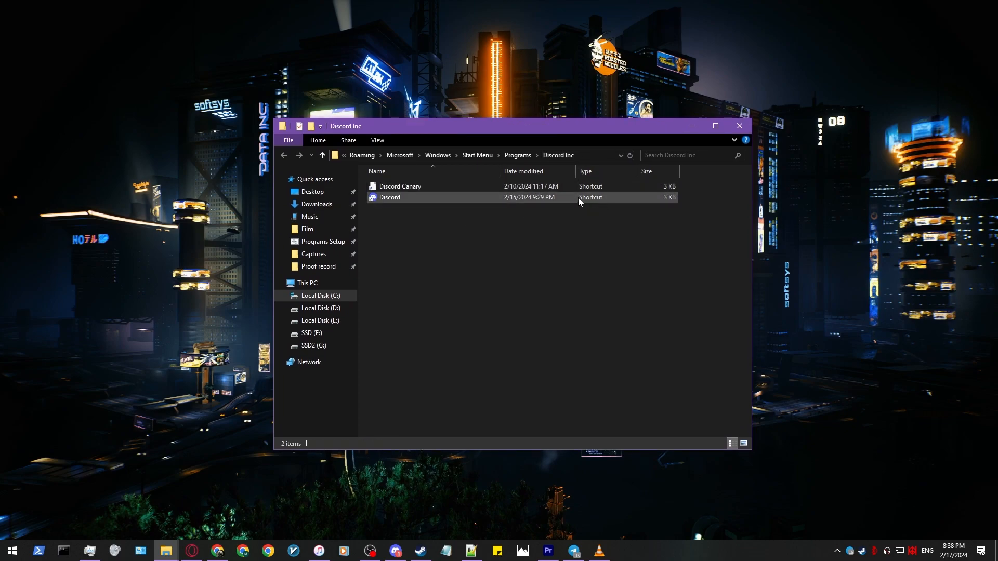
right_click(383, 198)
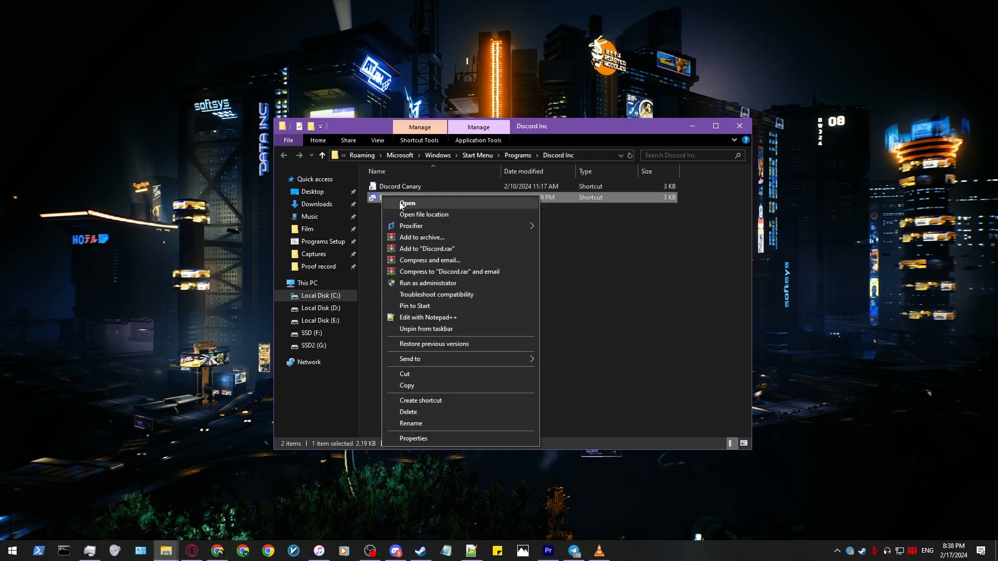
click(431, 216)
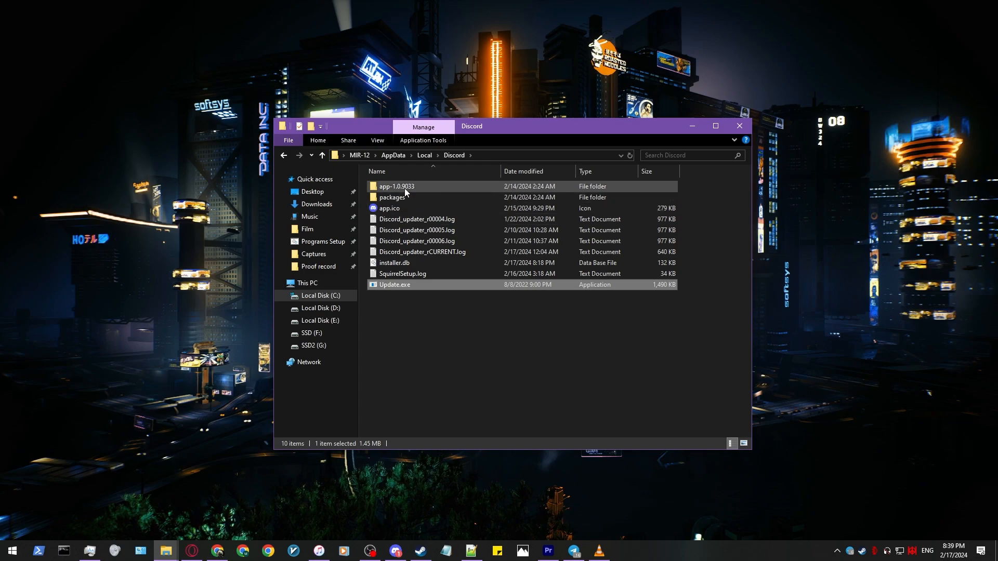
Open the app-1.0.9033 folder inside the Discord installation folder and select Discord.exe as the program's real executable.
drag(392, 297, 363, 283)
click(413, 305)
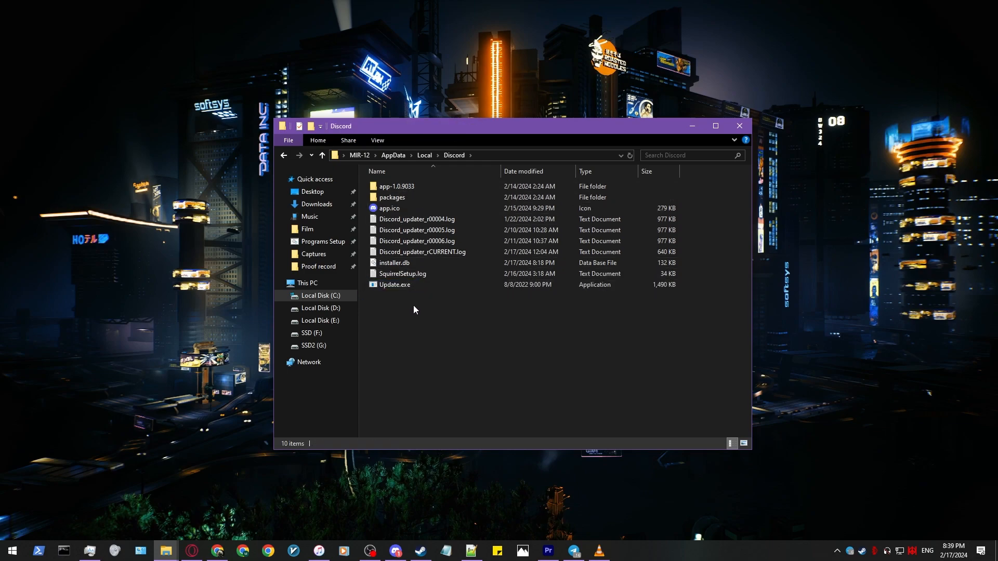
double_click(415, 187)
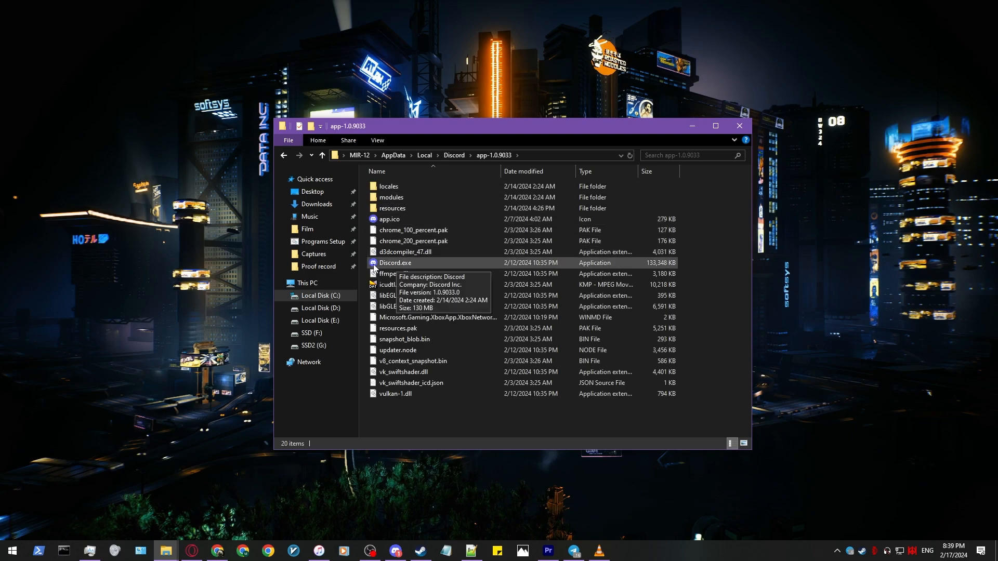
drag(361, 257, 579, 274)
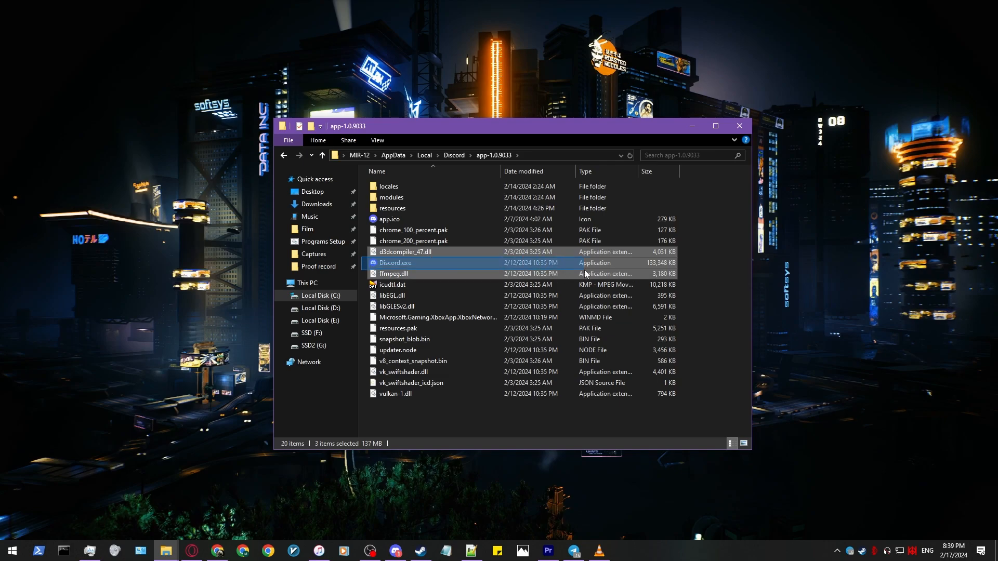
click(657, 262)
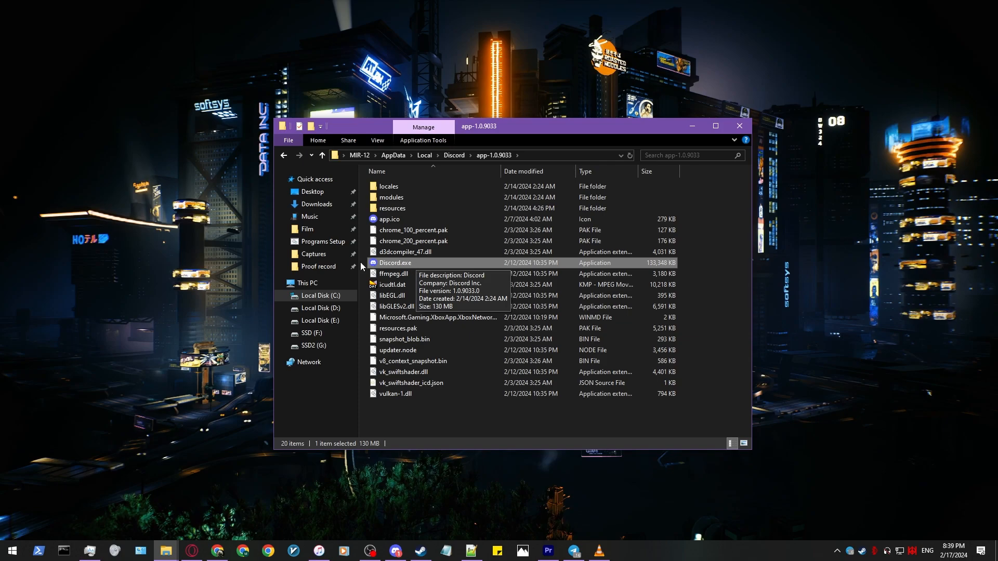
Return to the parent Discord folder and examine the version number in the app-1.0.9033 folder's name.
click(322, 155)
click(405, 189)
drag(414, 188, 393, 188)
click(436, 336)
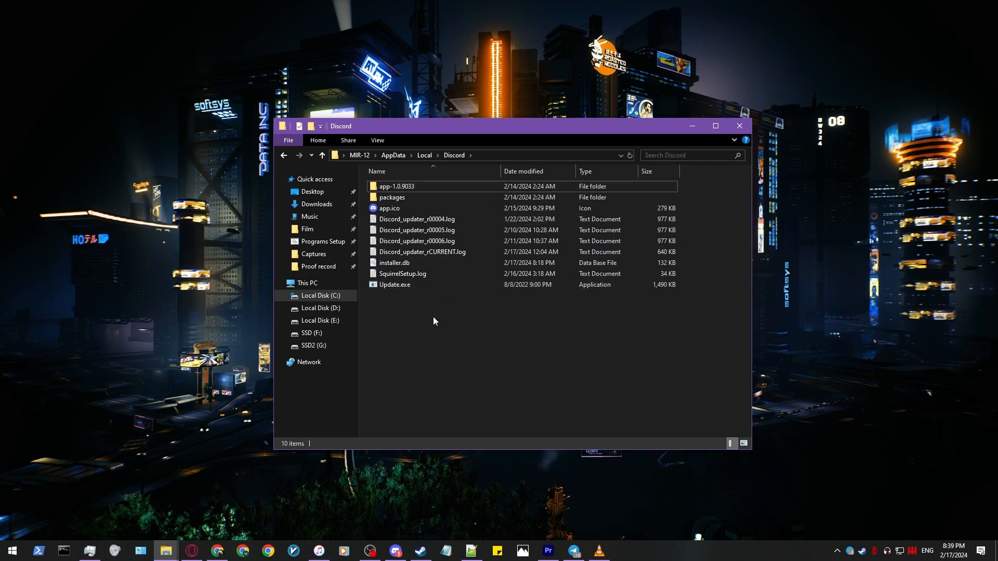